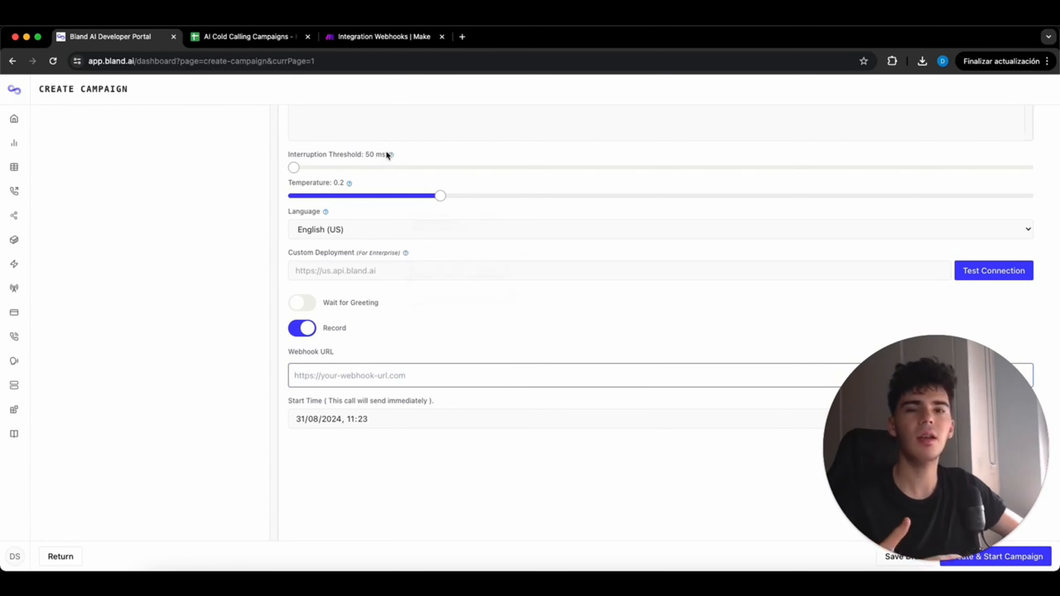
# - Copy the Make webhook address and paste it into the Bland AI campaign's Webhook URL field
pyautogui.click(385, 36)
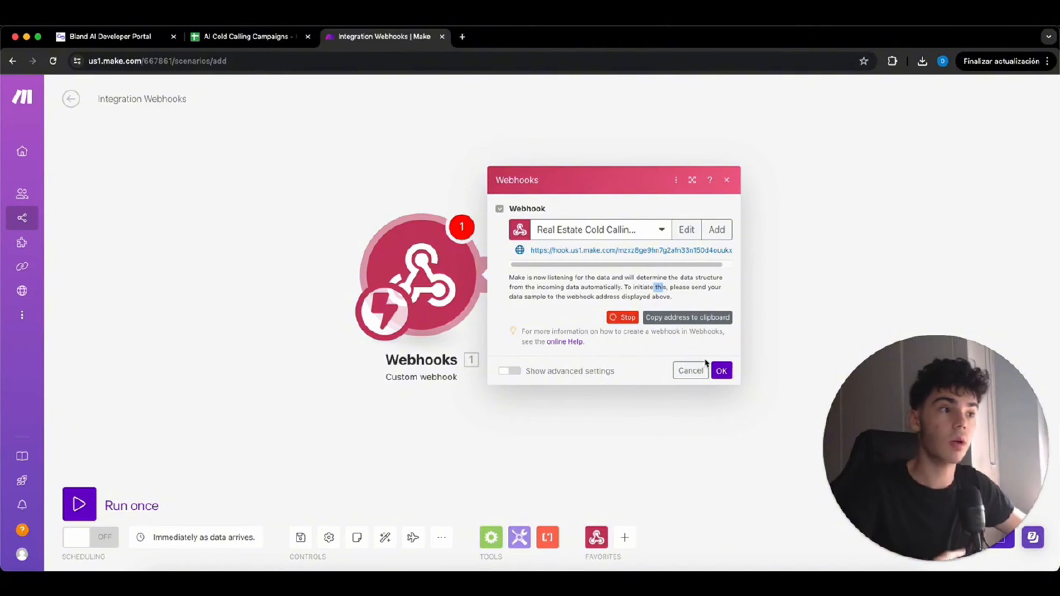
pyautogui.click(687, 317)
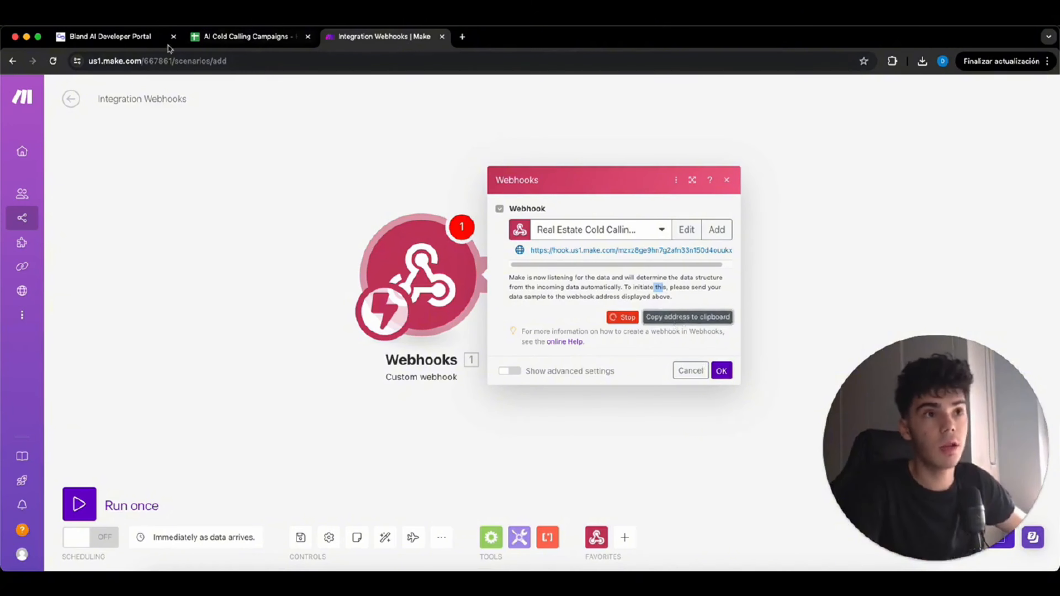
pyautogui.click(109, 37)
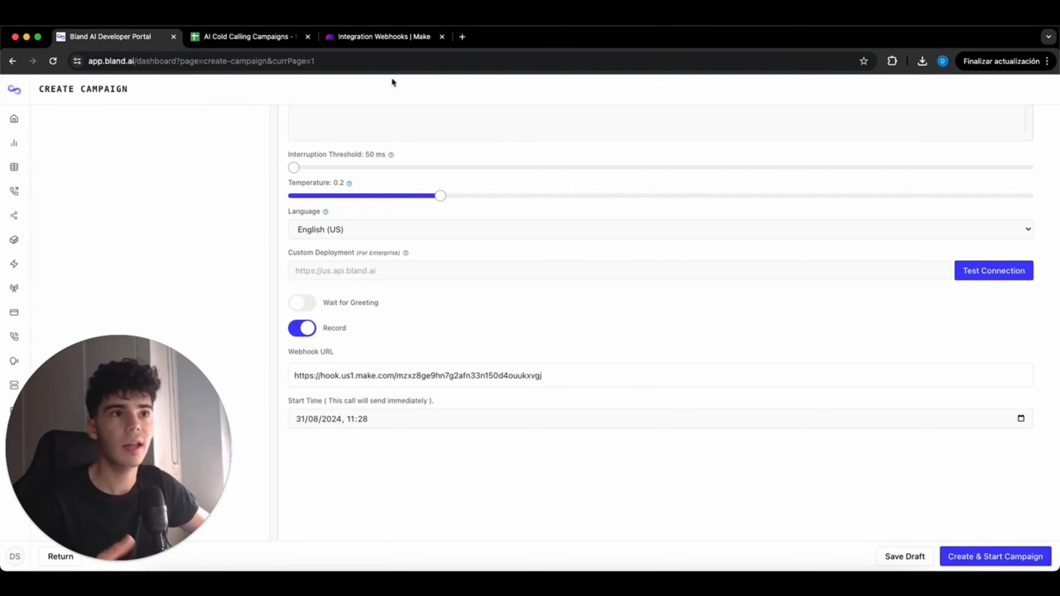
pyautogui.click(389, 38)
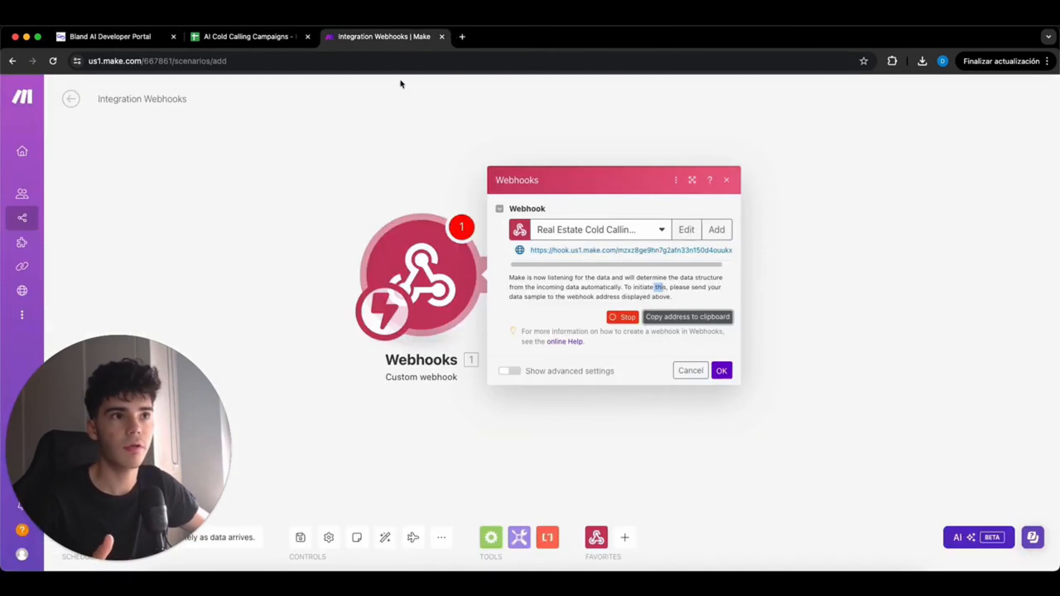
pyautogui.click(110, 37)
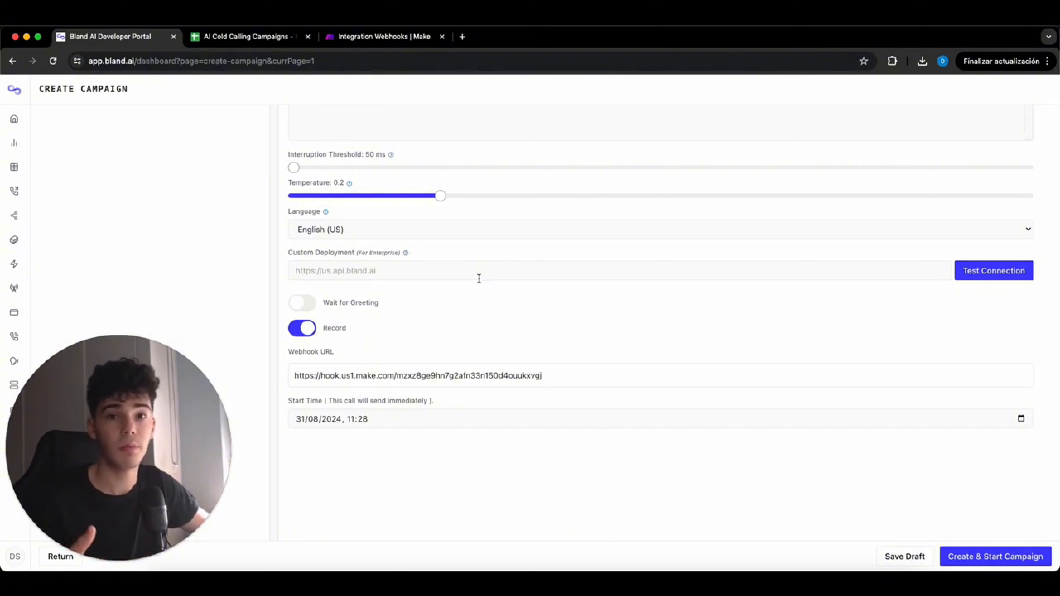
pyautogui.scroll(-1, 479, 279)
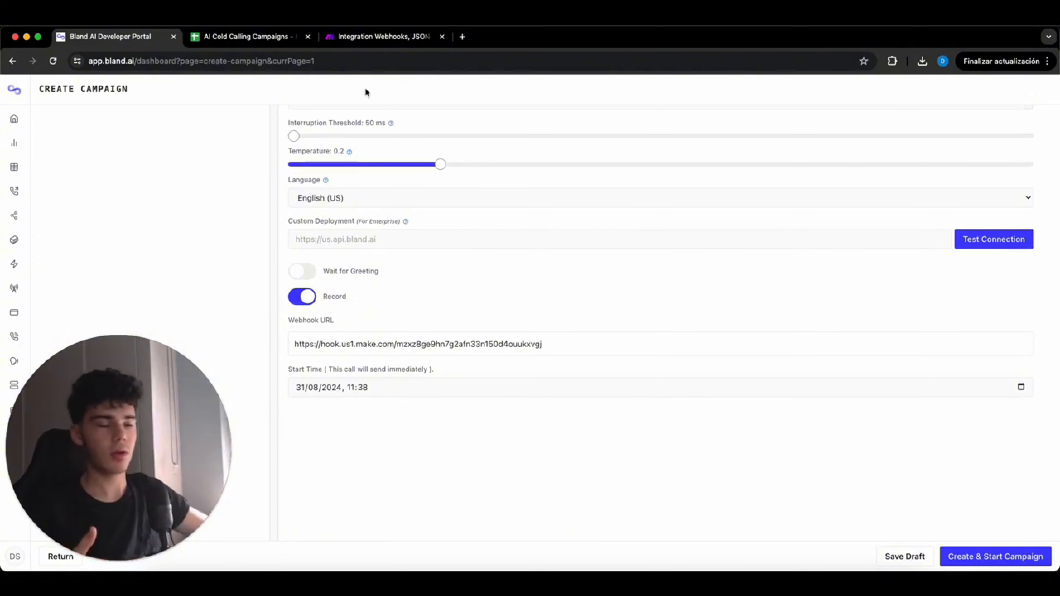
# - Collapse the concatenated transcript and transcript items 9–12 in the webhook's received call data
pyautogui.click(385, 38)
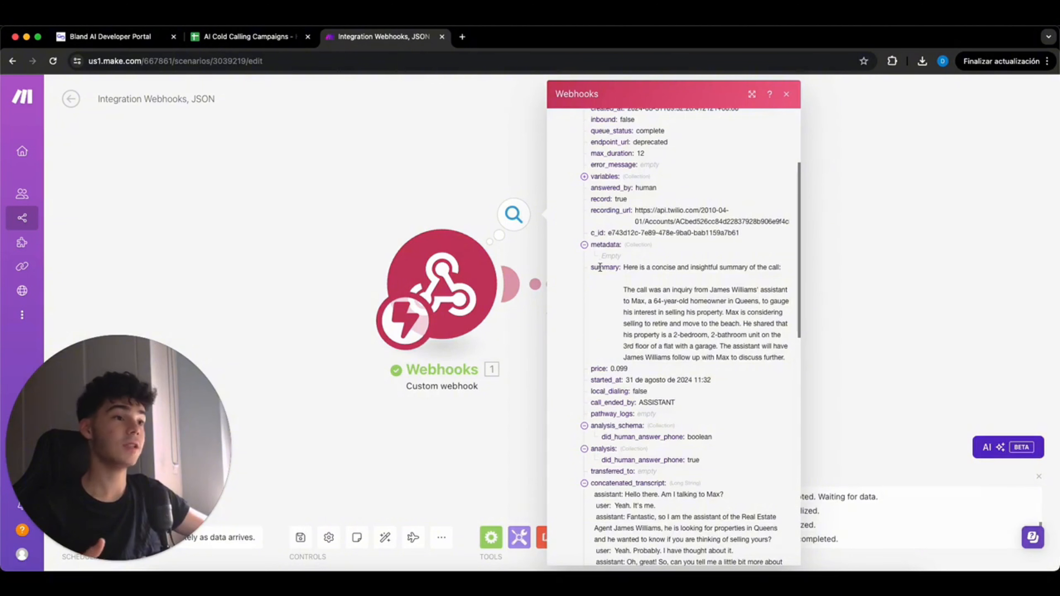
pyautogui.scroll(-4, 614, 322)
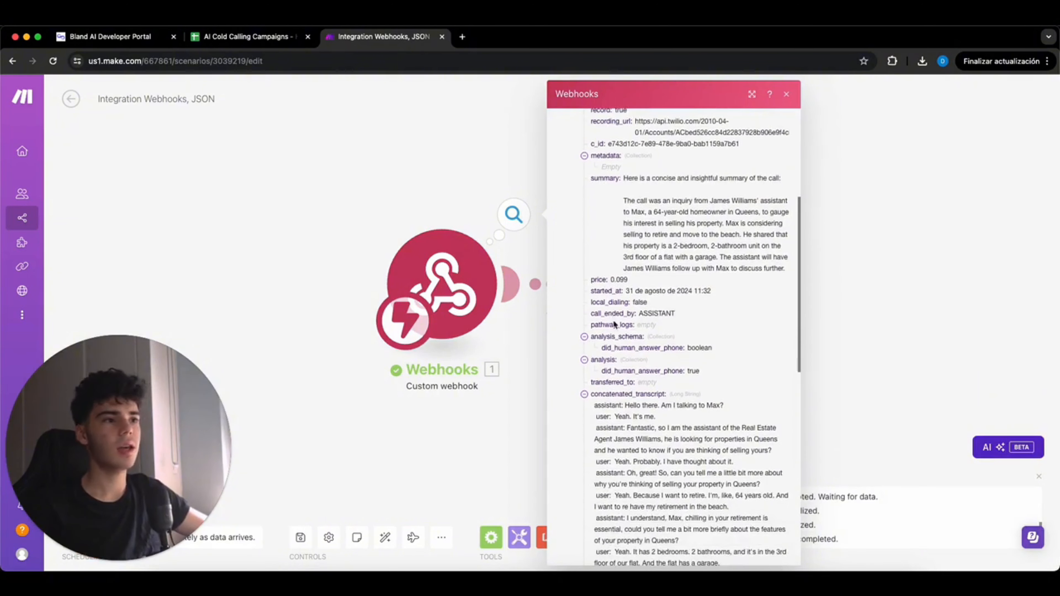
pyautogui.click(584, 395)
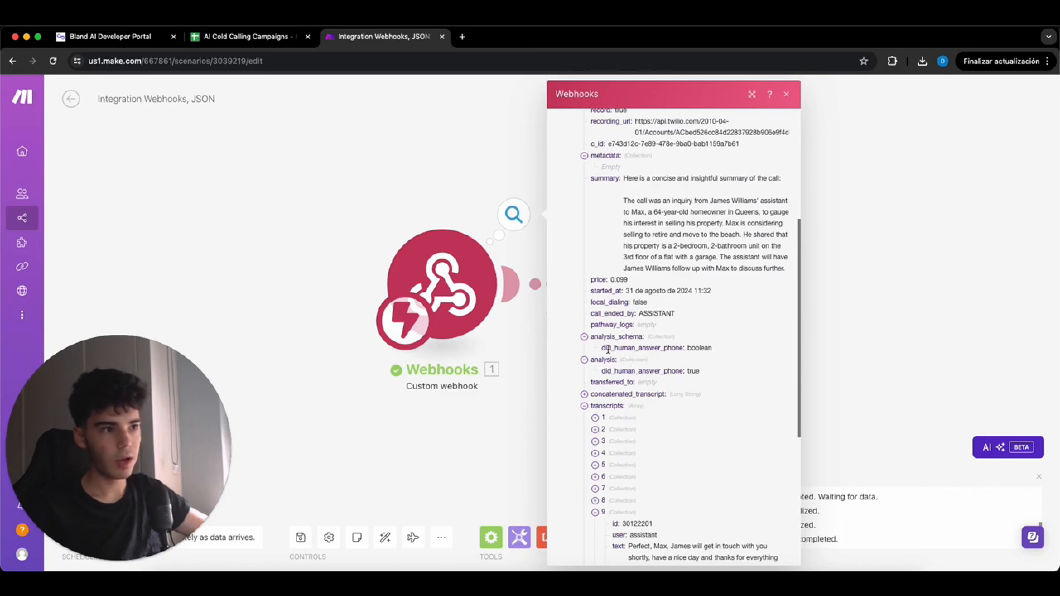
pyautogui.scroll(-2, 610, 460)
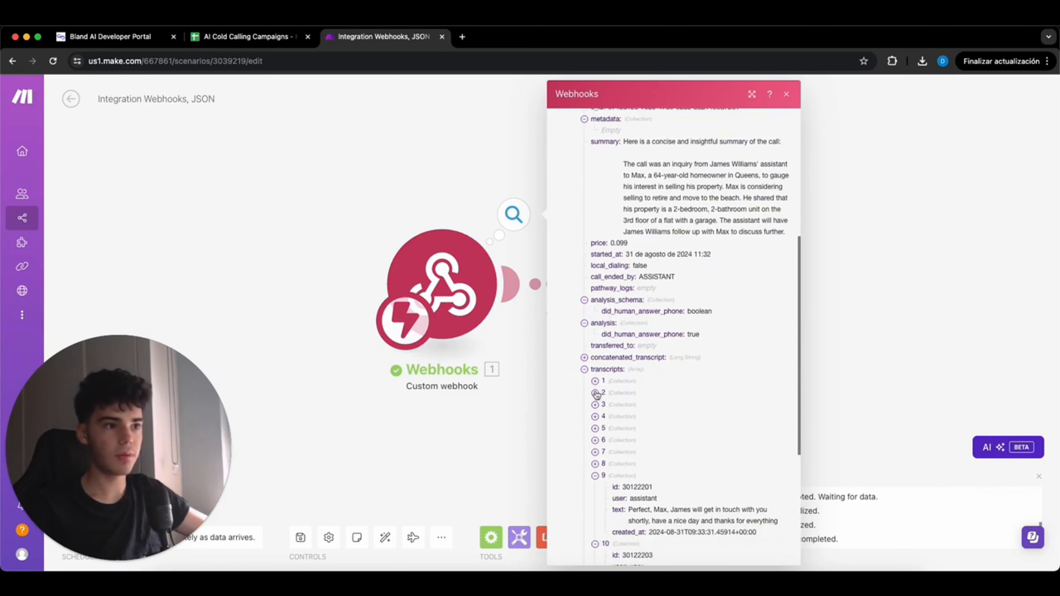
pyautogui.click(612, 482)
pyautogui.scroll(-3, 610, 473)
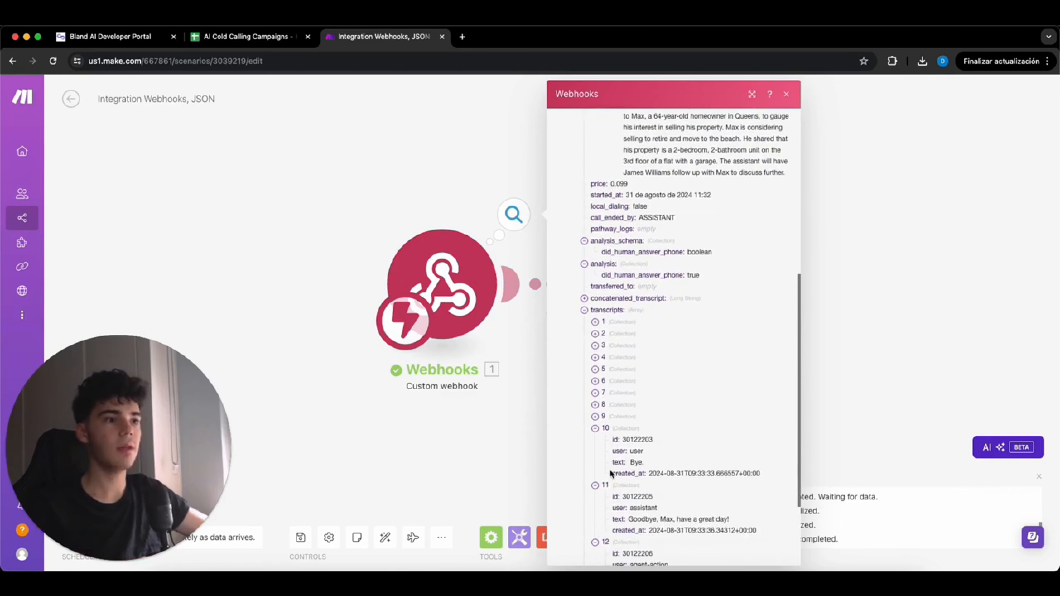
pyautogui.click(608, 436)
pyautogui.click(606, 441)
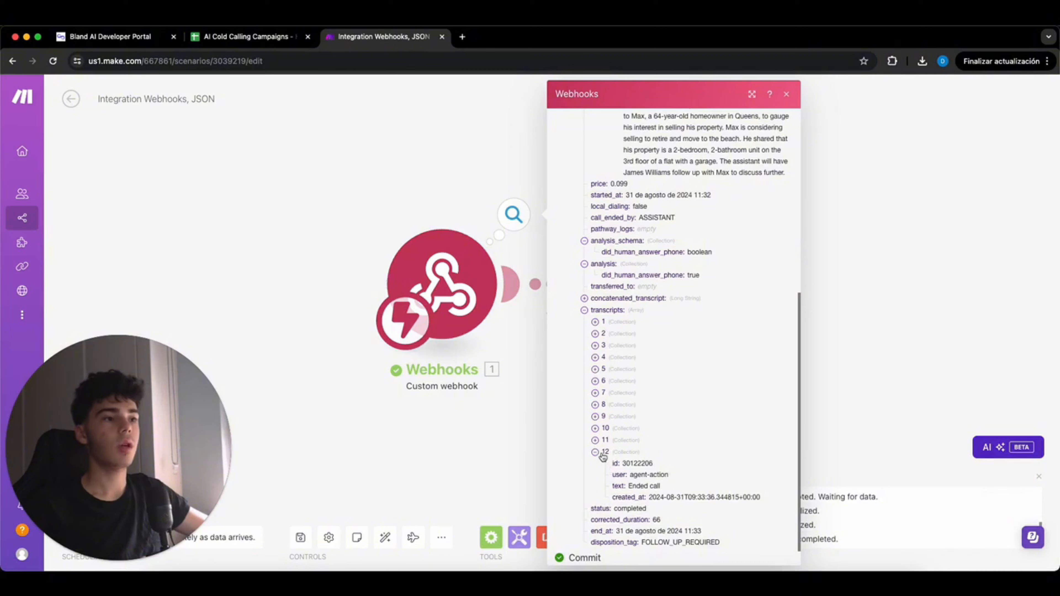
pyautogui.click(602, 455)
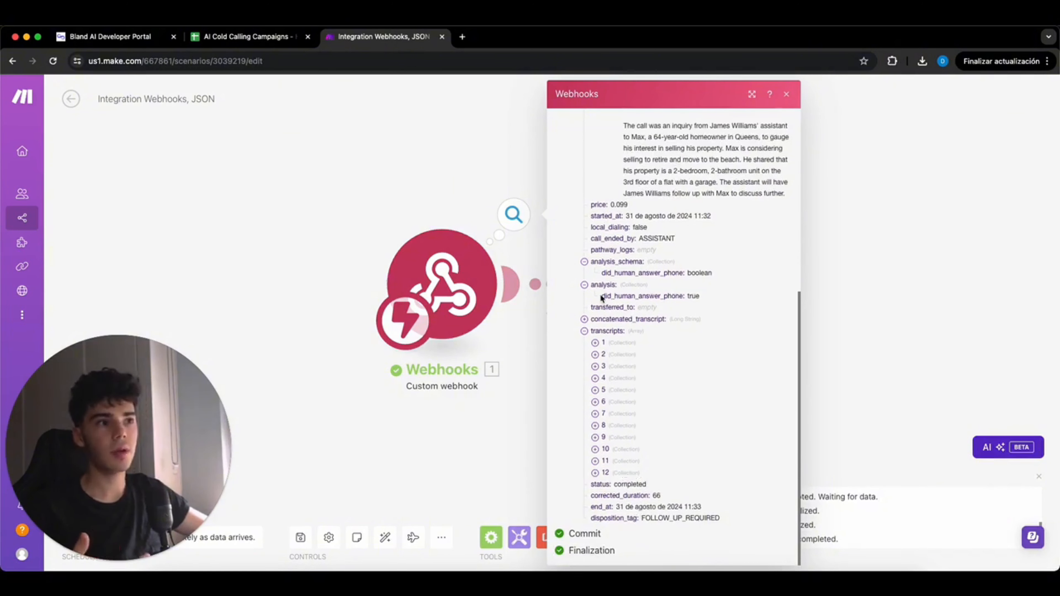
# - Review the analysis fields, then select the call's recording_url value
pyautogui.moveTo(612, 321); pyautogui.dragTo(638, 248)
pyautogui.click(639, 239)
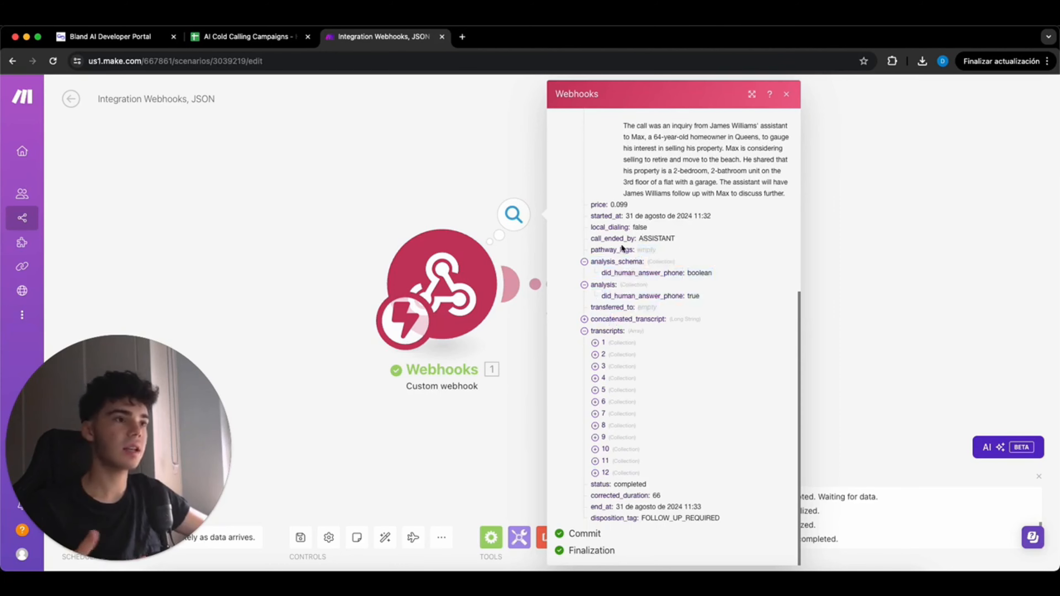
pyautogui.scroll(6, 622, 251)
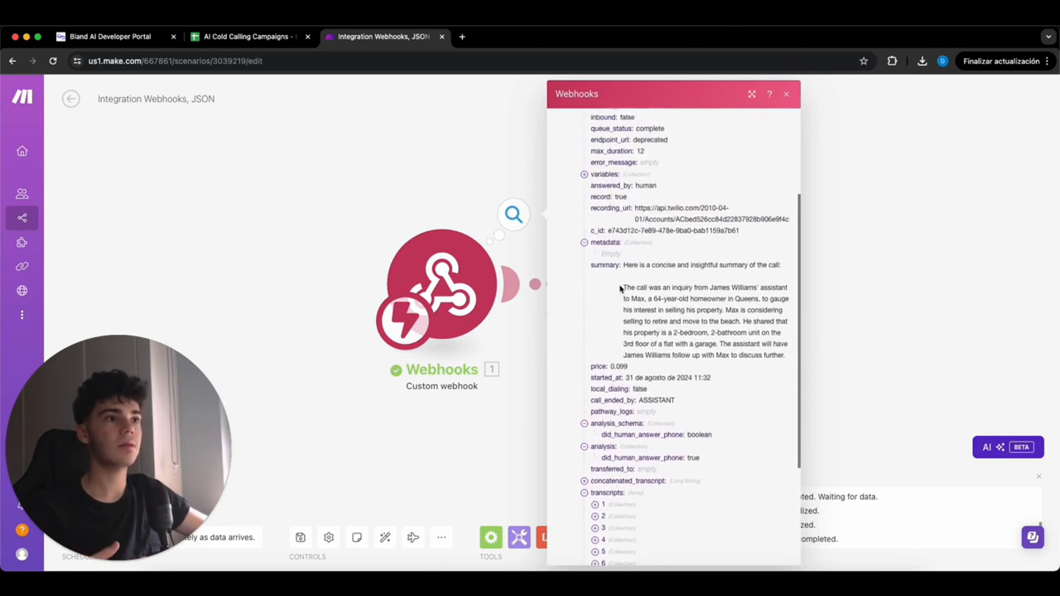
pyautogui.tripleClick(667, 218)
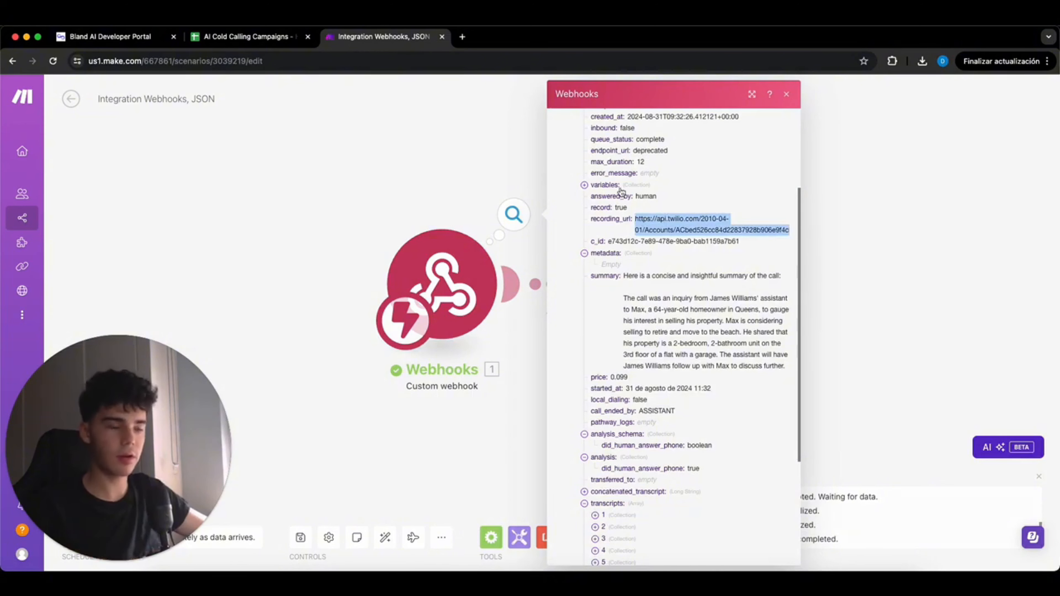
# - Load the copied recording URL in a new tab to play the 1:03 Twilio call recording
pyautogui.click(462, 36)
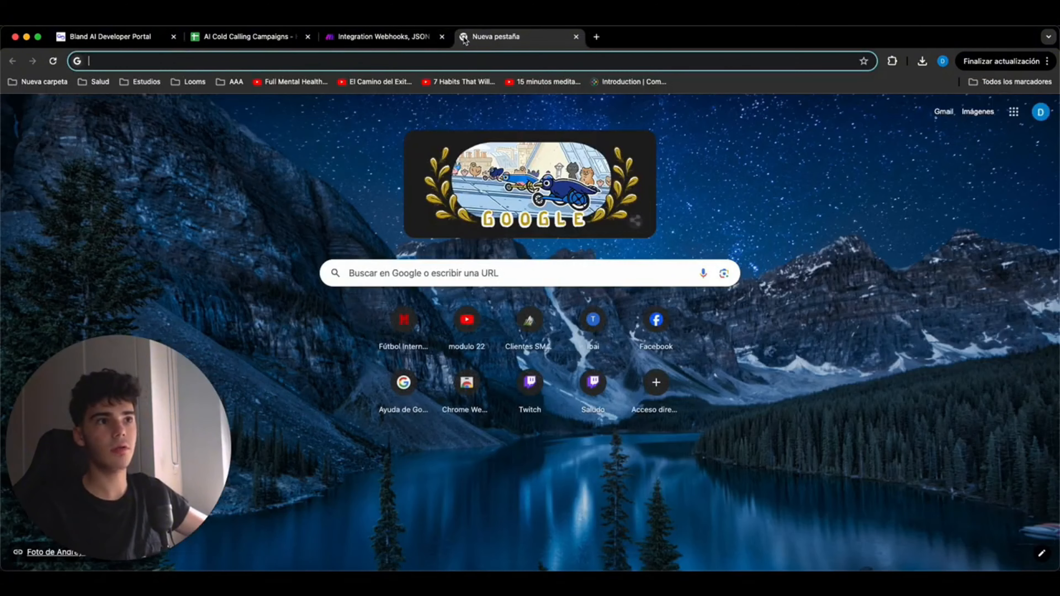
pyautogui.press('Return')
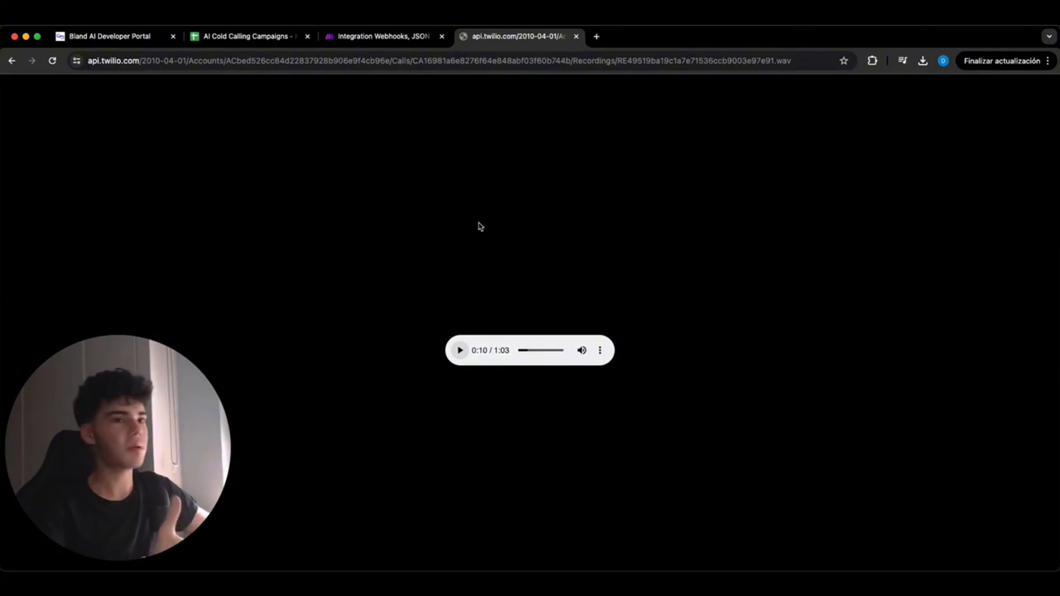
pyautogui.click(371, 36)
# - Add an OpenAI Create a Completion module on gpt-4o-mini with a System-role first message
pyautogui.scroll(-5, 770, 337)
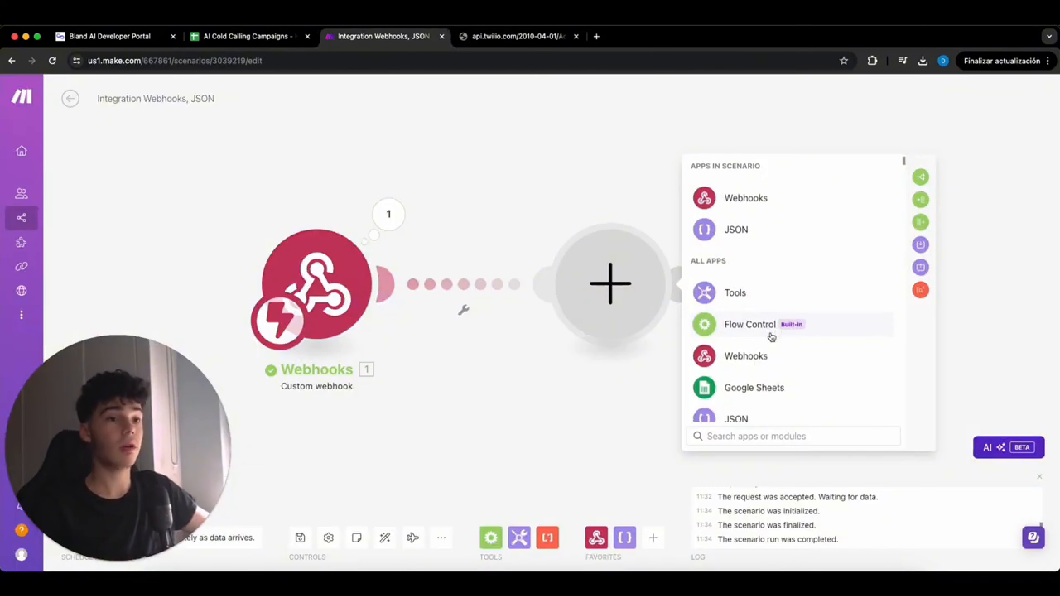
pyautogui.click(771, 335)
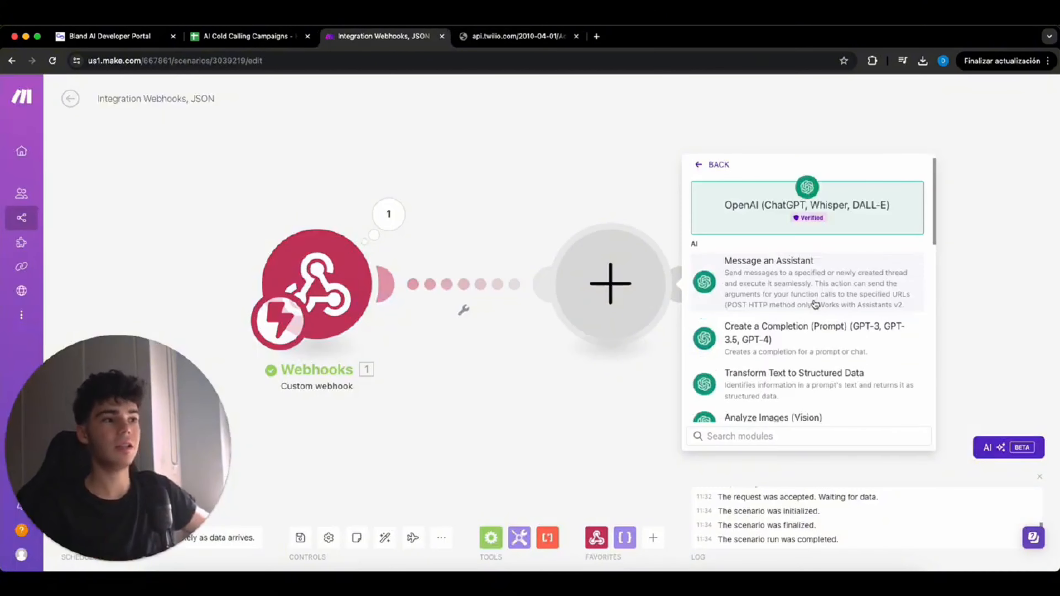
pyautogui.click(794, 343)
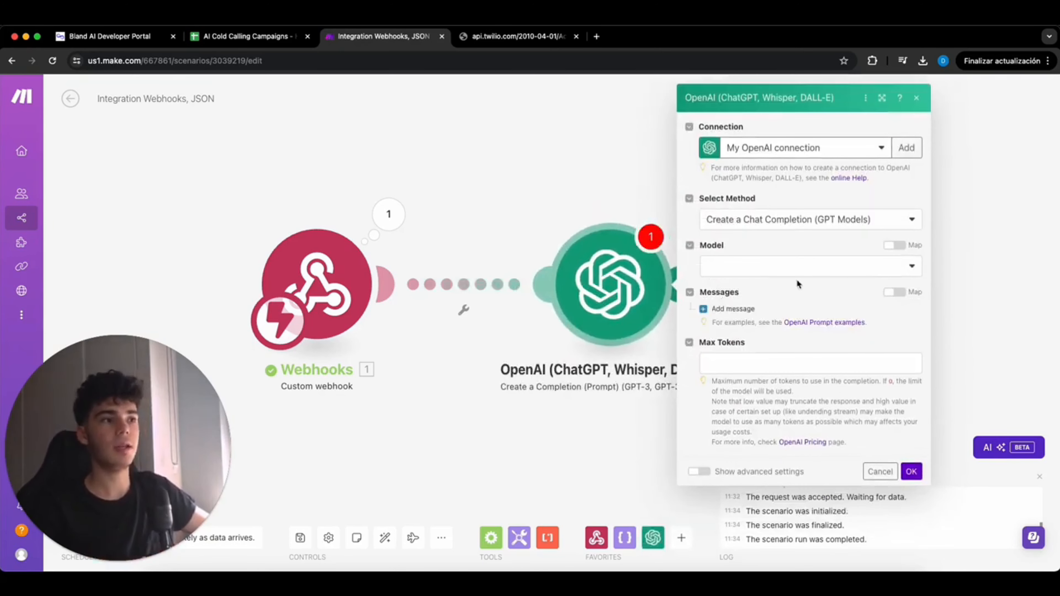
pyautogui.click(795, 276)
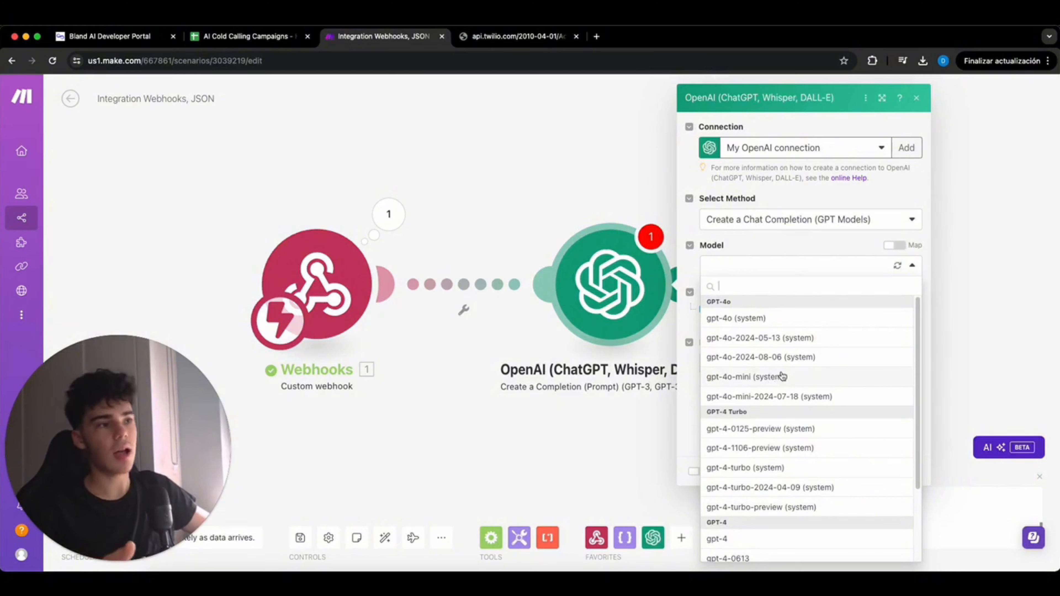
pyautogui.click(775, 378)
pyautogui.click(733, 308)
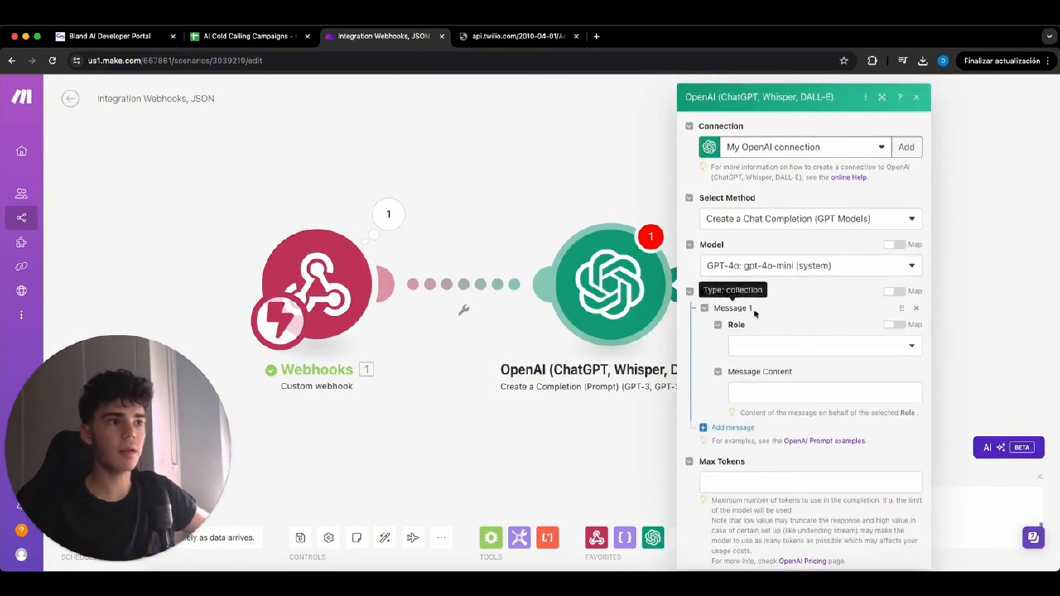
pyautogui.click(757, 352)
pyautogui.click(768, 363)
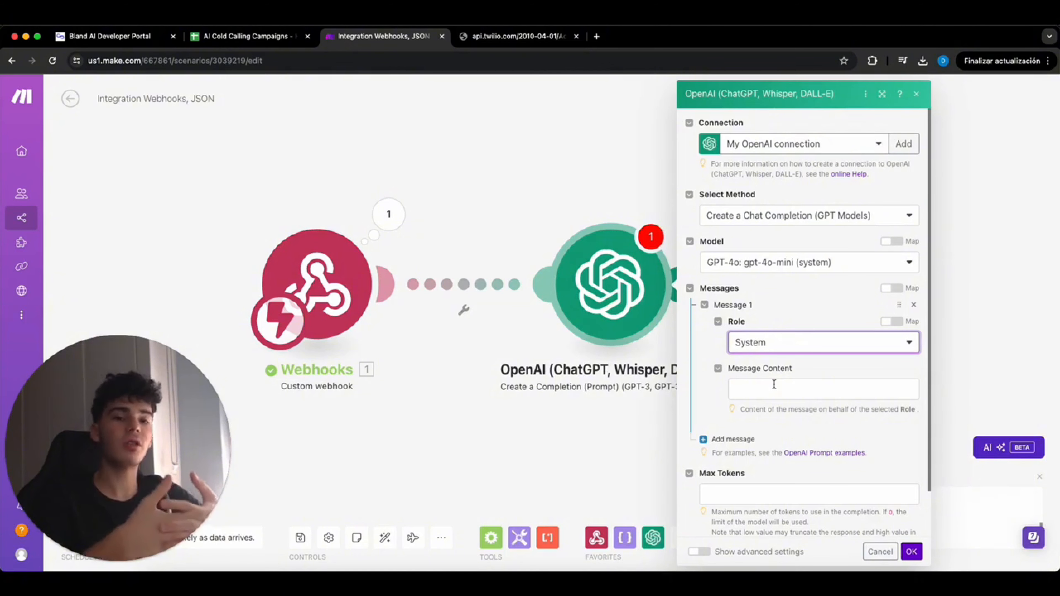
# - Paste the Yes/No sell-intent transcript prompt into the message and keep Max Tokens at 250
pyautogui.click(774, 384)
pyautogui.write('Determine within the transcript(1. concatenated_transcript) if the user wants to sell his property  Just output "Yes" if he wants to sell it, and "No" if he doesn\'t want to sell it  #Example output: Yes')
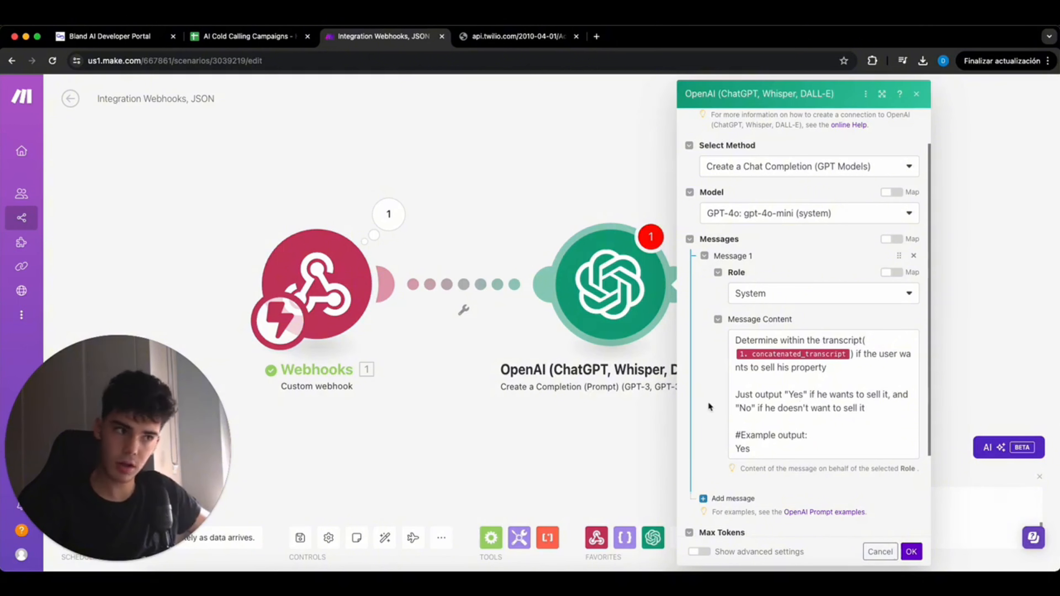
pyautogui.scroll(-3, 717, 401)
pyautogui.click(859, 444)
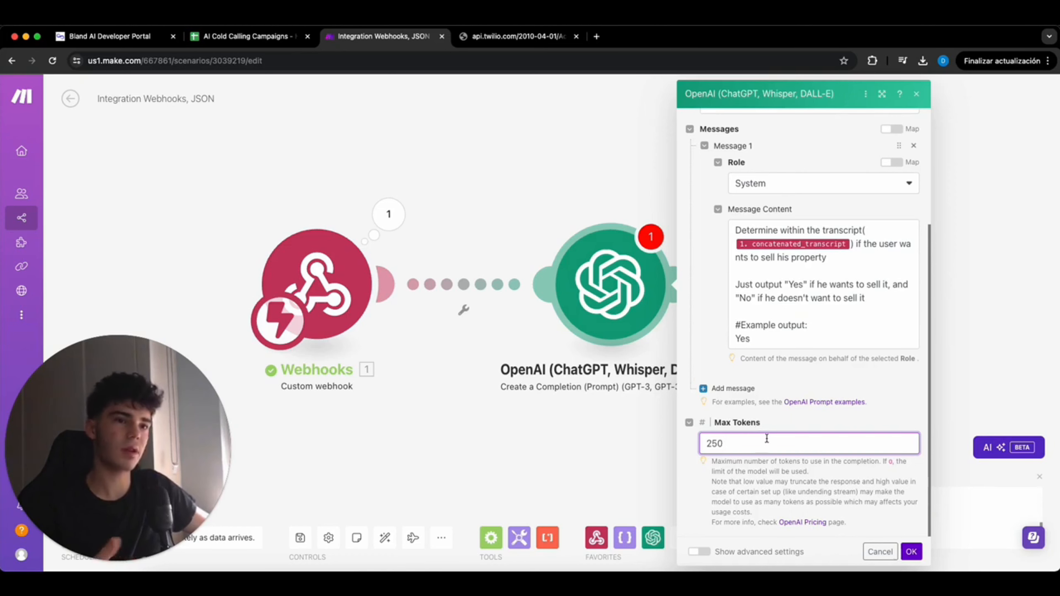
pyautogui.scroll(-1, 771, 451)
pyautogui.press('Tab')
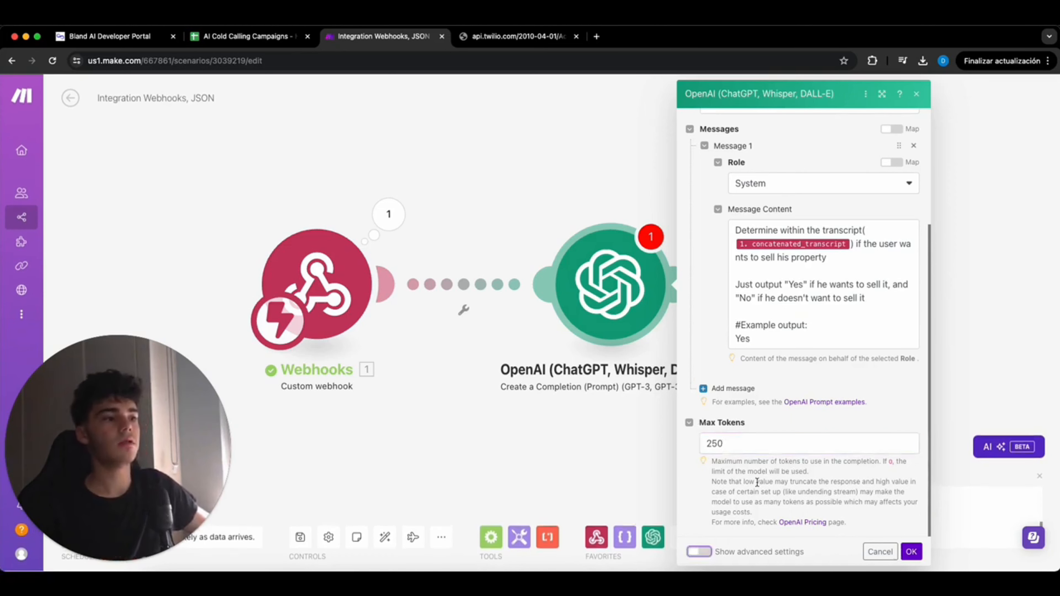
# - Enable advanced settings, set Temperature to 0.2, and save the OpenAI module
pyautogui.click(700, 552)
pyautogui.scroll(-10, 802, 317)
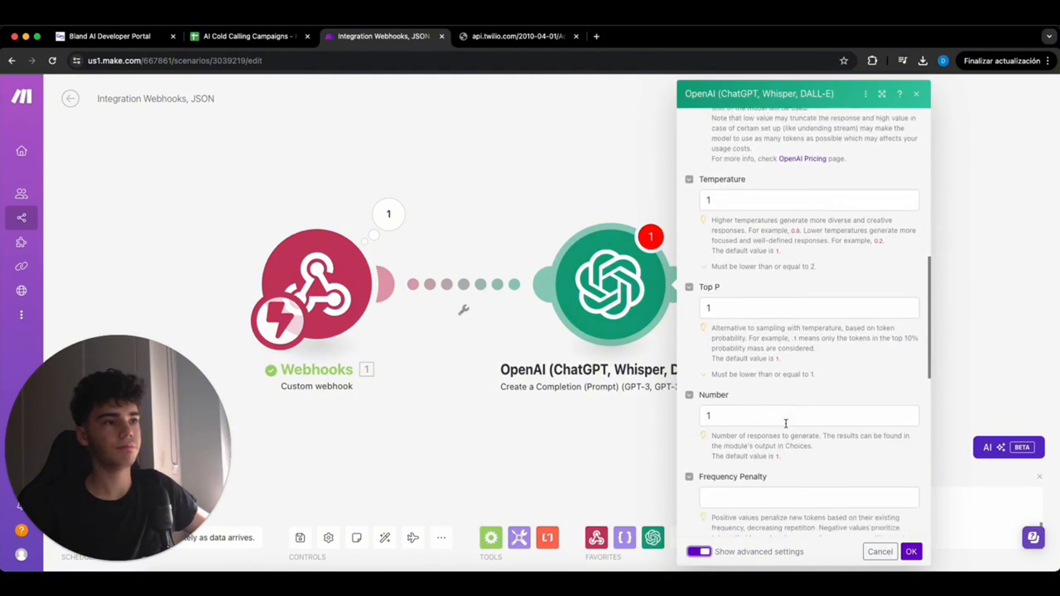
pyautogui.click(753, 167)
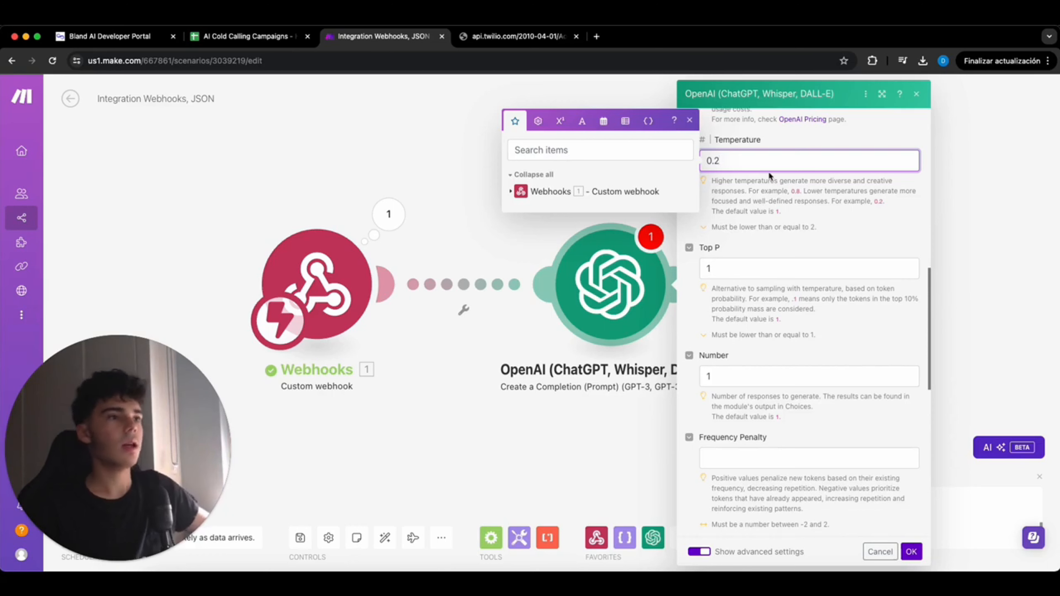
pyautogui.scroll(1, 771, 175)
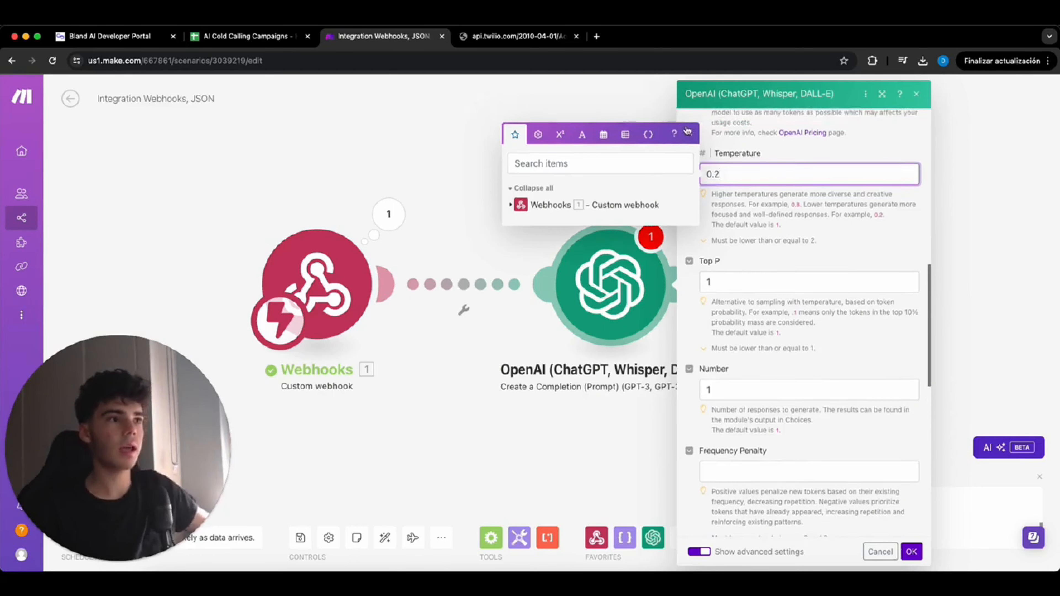
pyautogui.click(688, 131)
pyautogui.scroll(-15, 786, 237)
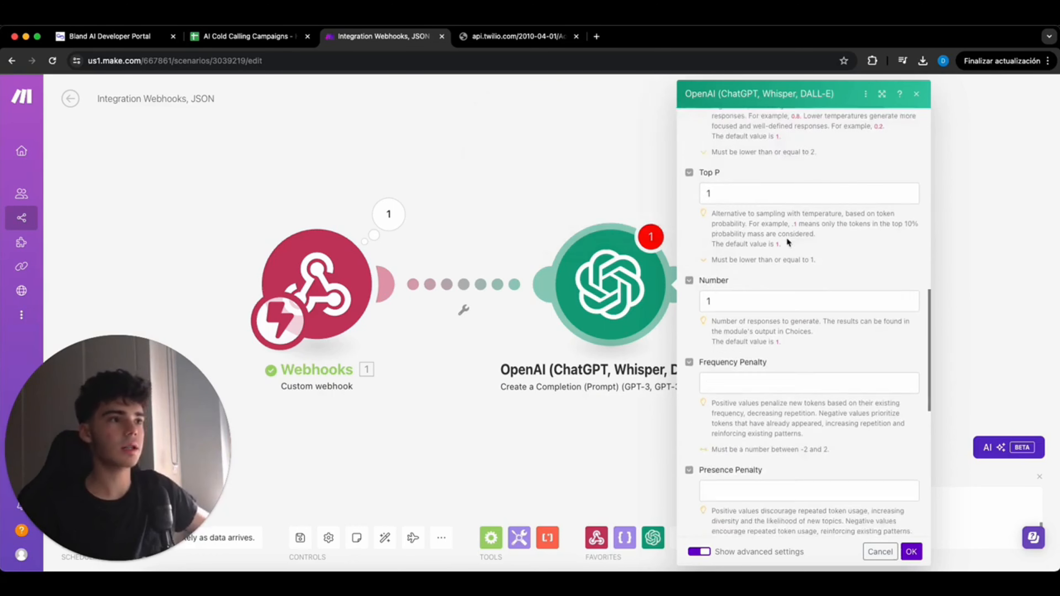
pyautogui.click(913, 552)
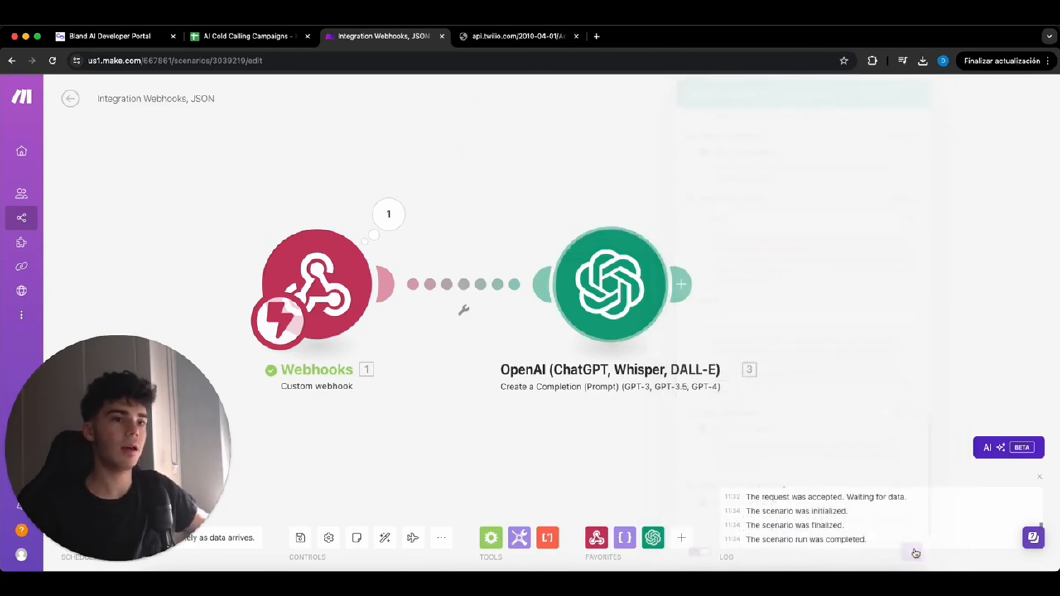
# - Add a Flow Control Router after the OpenAI module
pyautogui.click(683, 284)
pyautogui.click(868, 362)
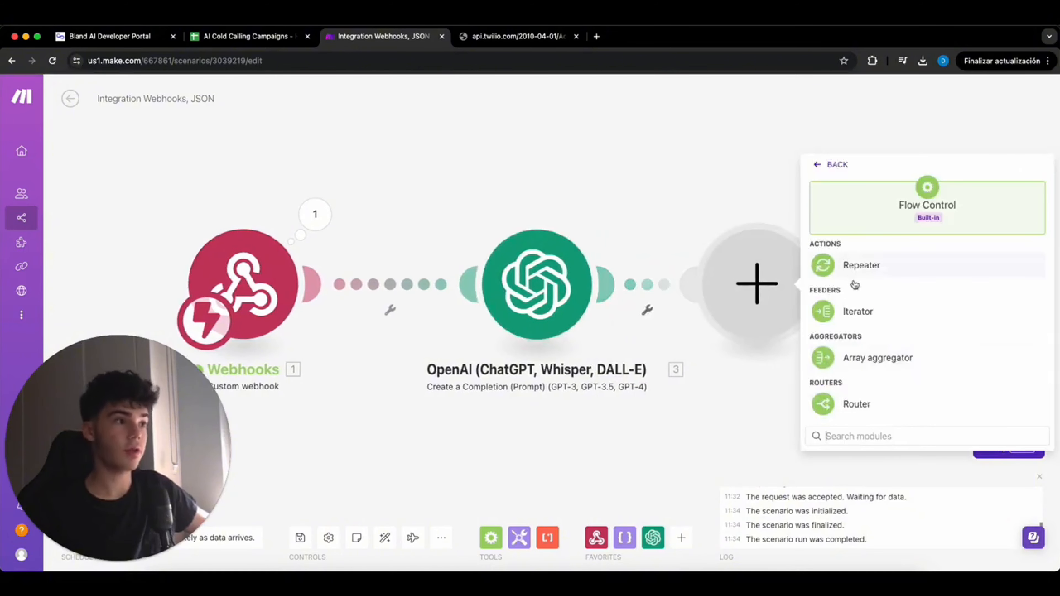
pyautogui.click(844, 399)
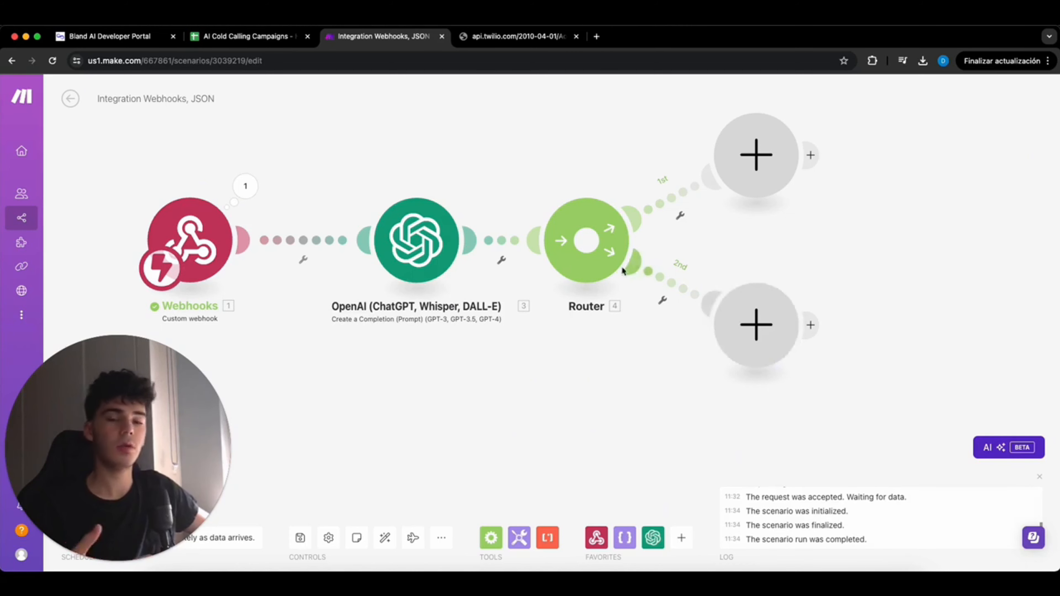
# - Label the 2nd route 'Not interested in selling', passing when OpenAI Message Content equals 'No'
pyautogui.click(664, 282)
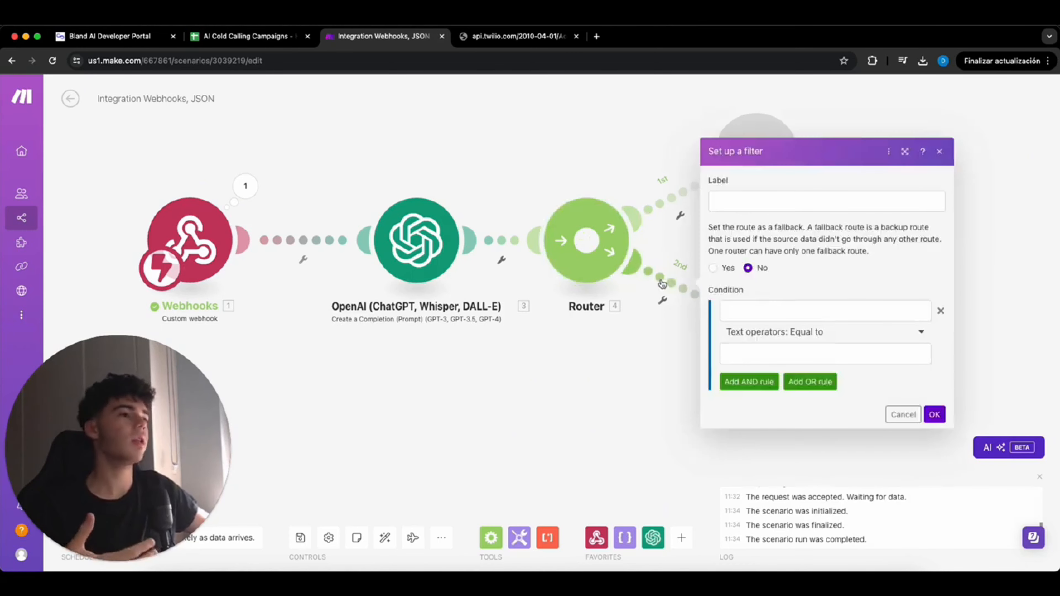
pyautogui.click(779, 202)
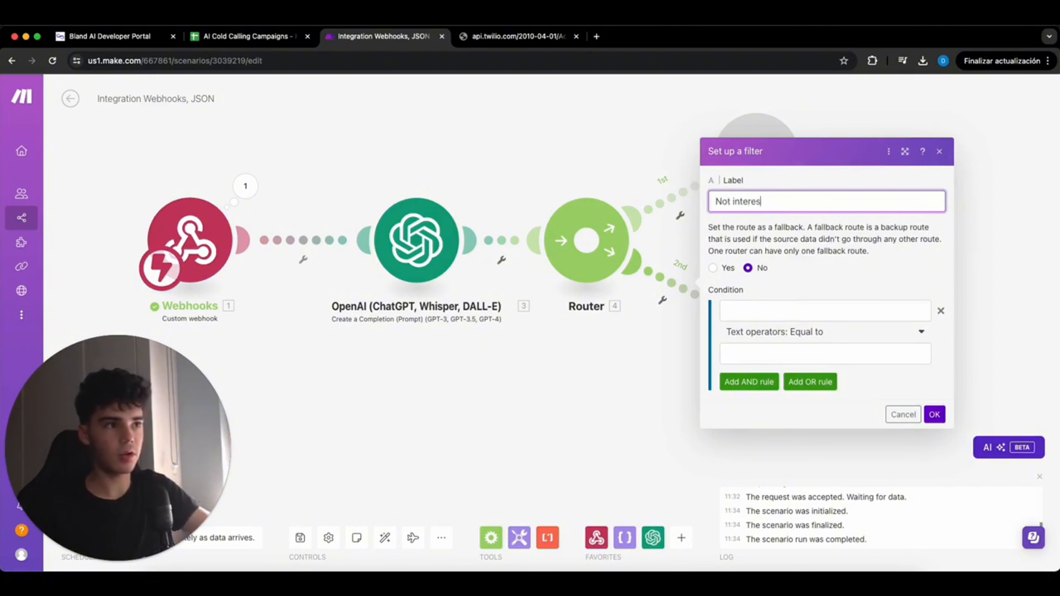
pyautogui.write('Not interested in selling')
pyautogui.click(779, 311)
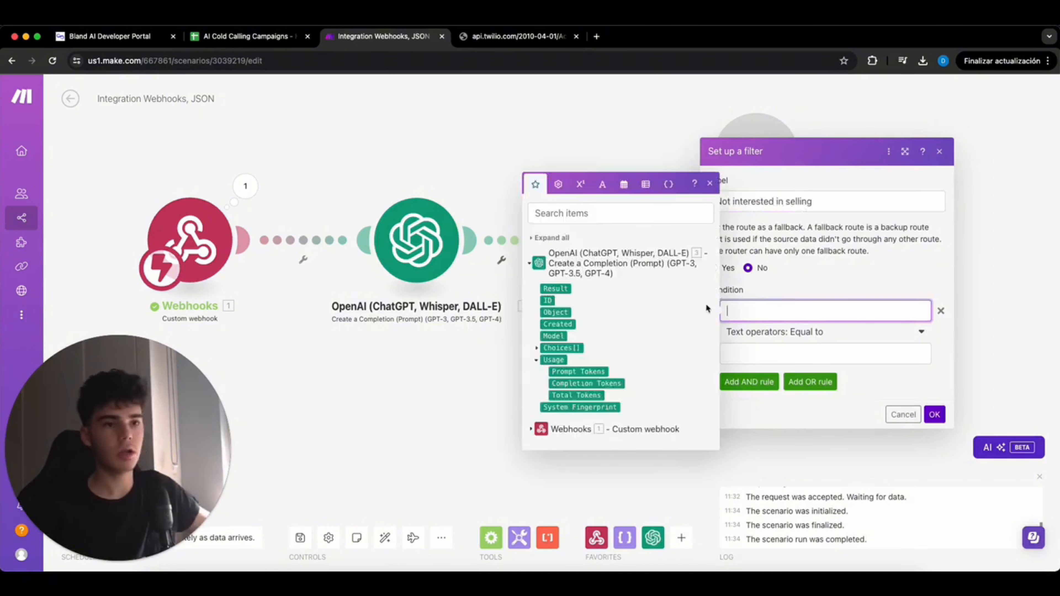
pyautogui.click(536, 347)
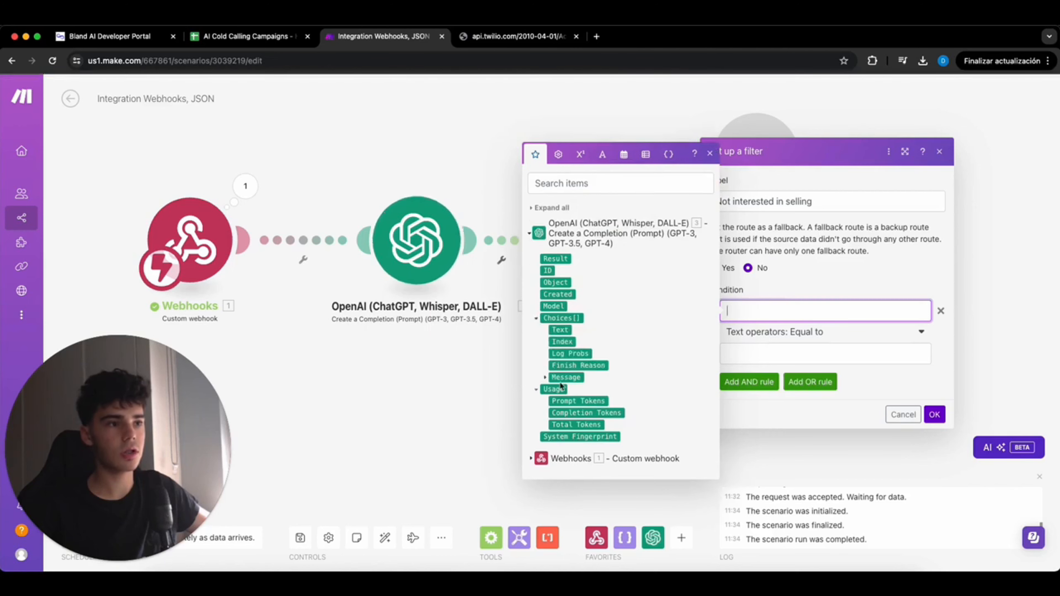
pyautogui.click(545, 382)
pyautogui.click(577, 390)
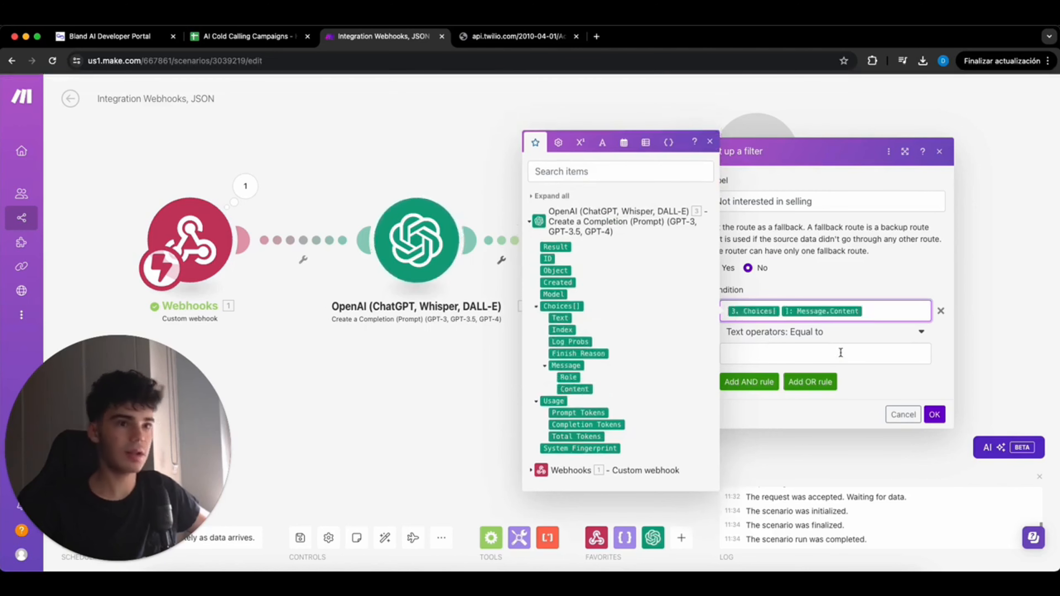
pyautogui.click(820, 346)
pyautogui.write('No')
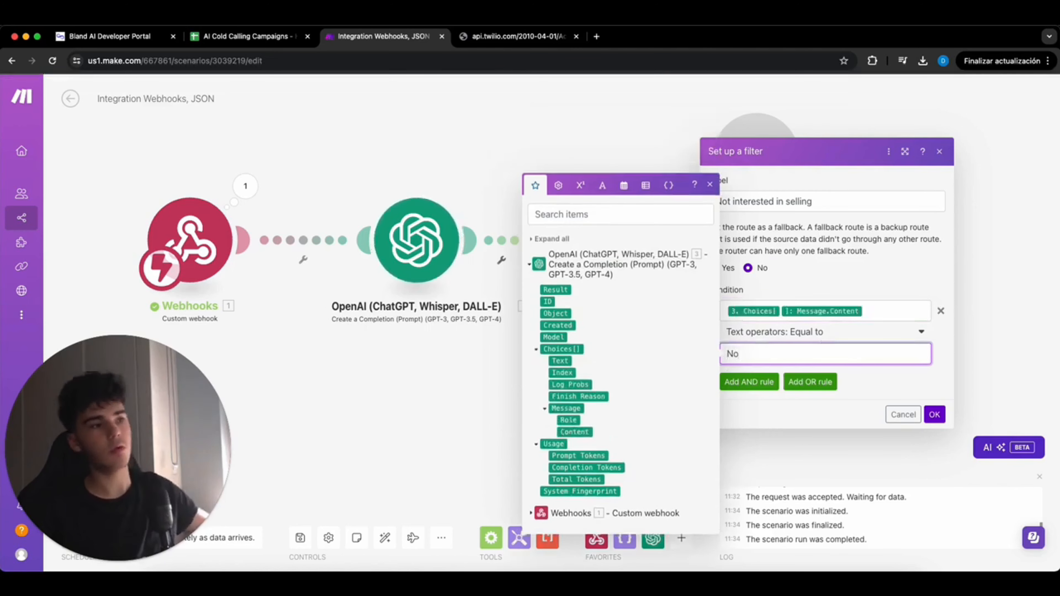
pyautogui.click(934, 413)
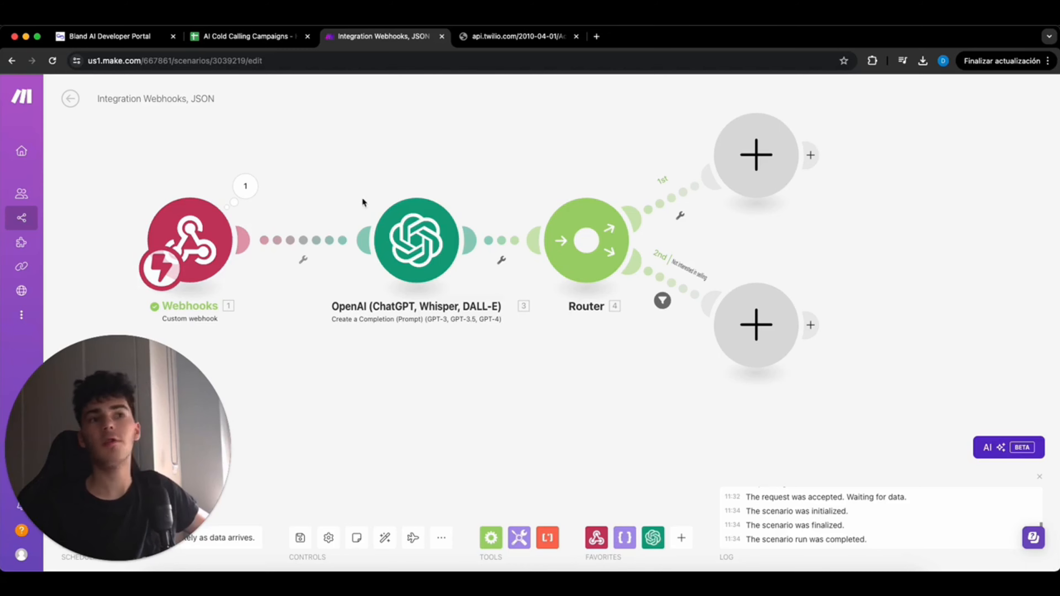
pyautogui.click(236, 38)
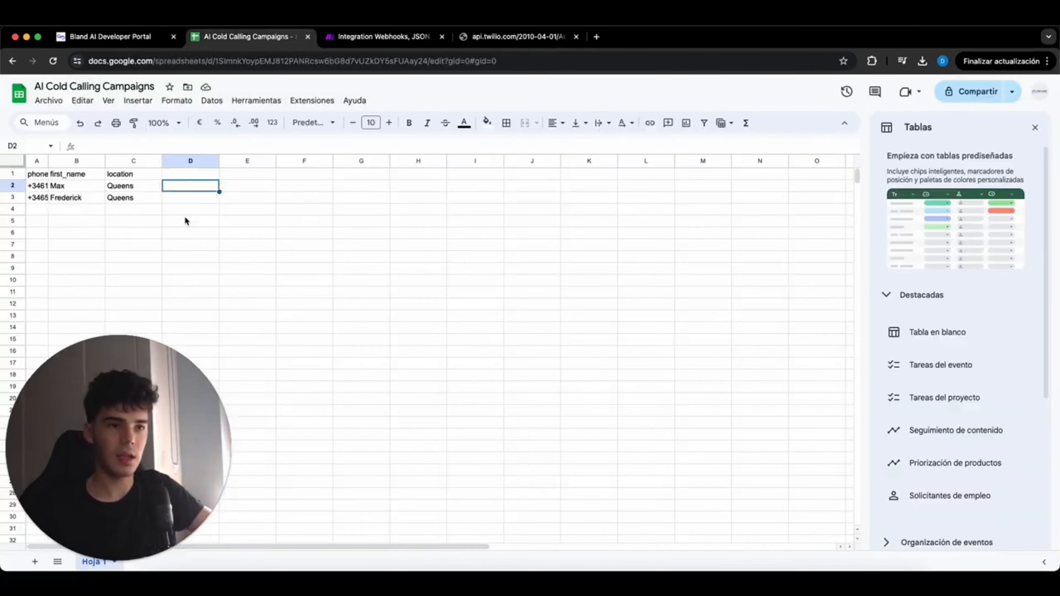
# - Enter the headers 'Summary of call' in D1 and 'Transcript of call' in E1
pyautogui.click(193, 175)
pyautogui.write('Summary of call')
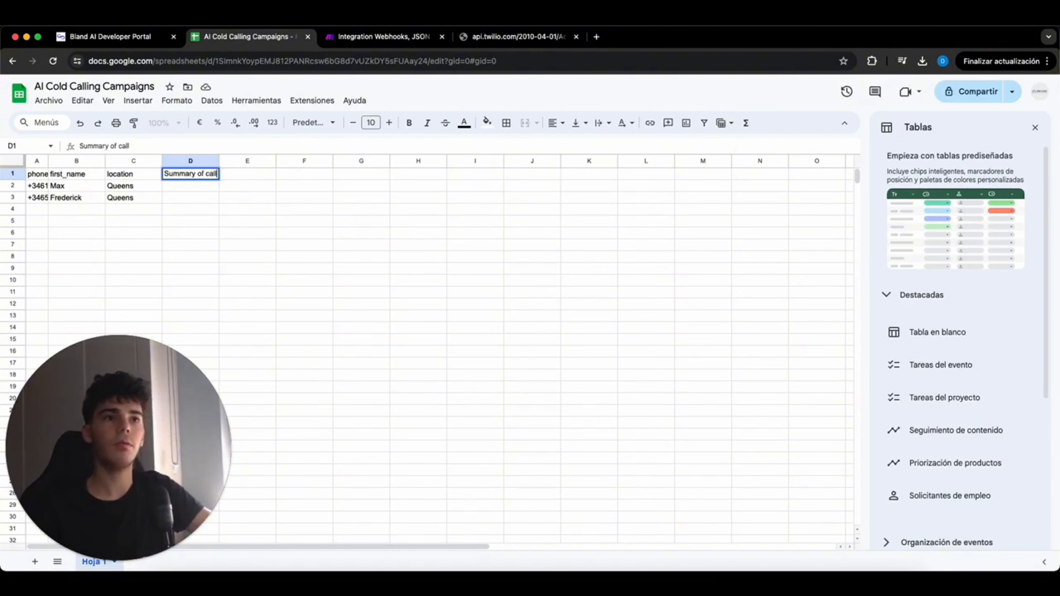
pyautogui.press('Return')
pyautogui.press('Right')
pyautogui.press('Up')
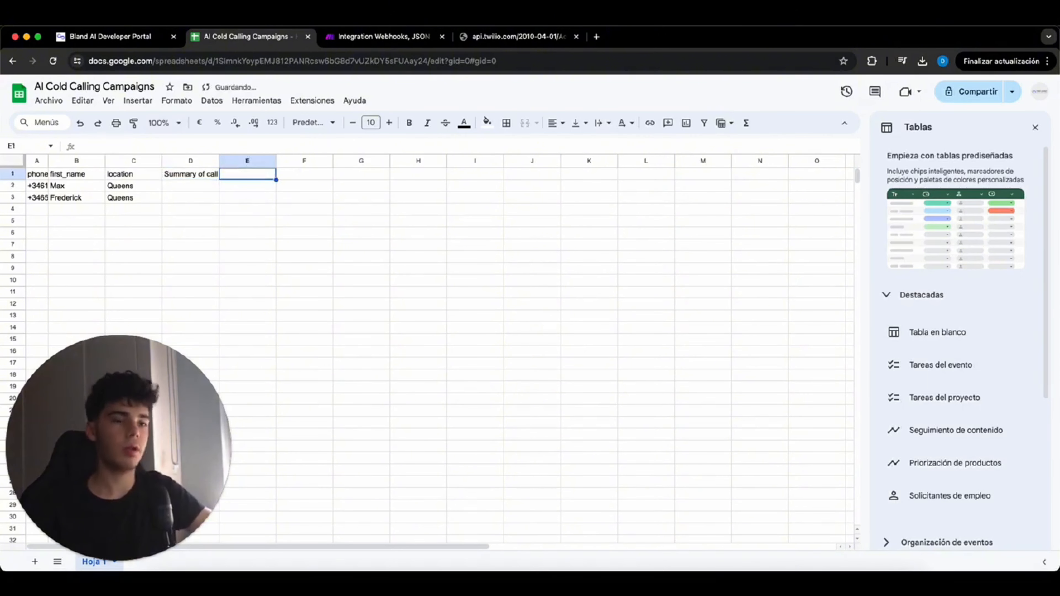
pyautogui.write('Transcript of call')
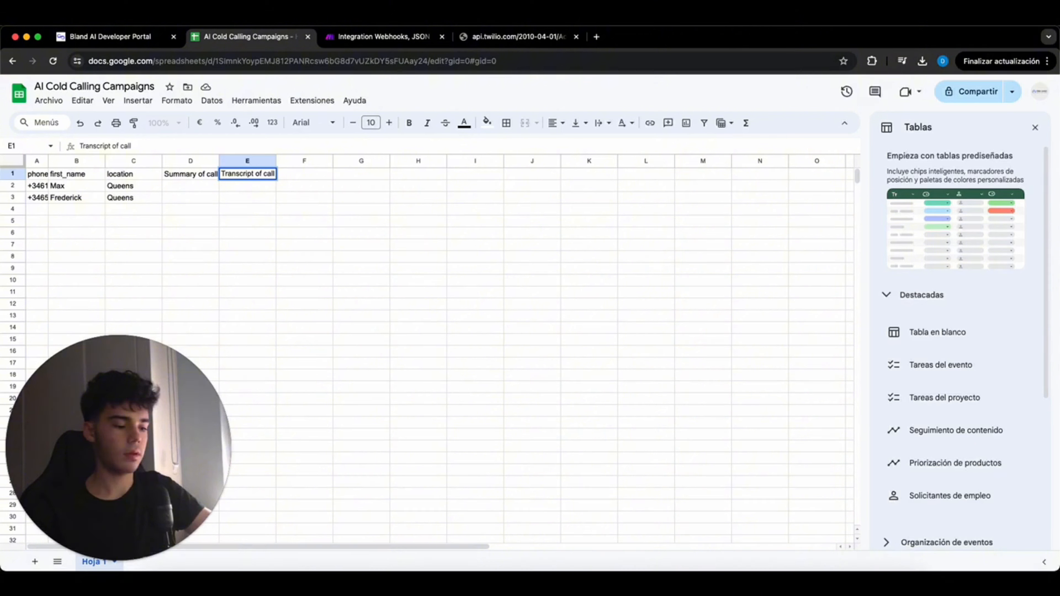
pyautogui.press('Return')
pyautogui.press('Right')
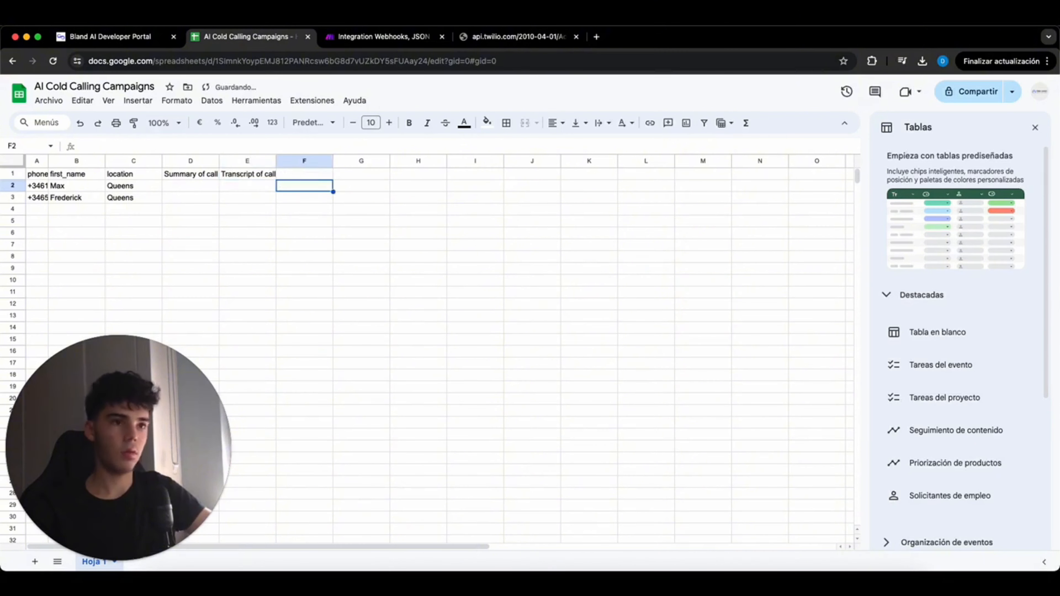
pyautogui.press('Up')
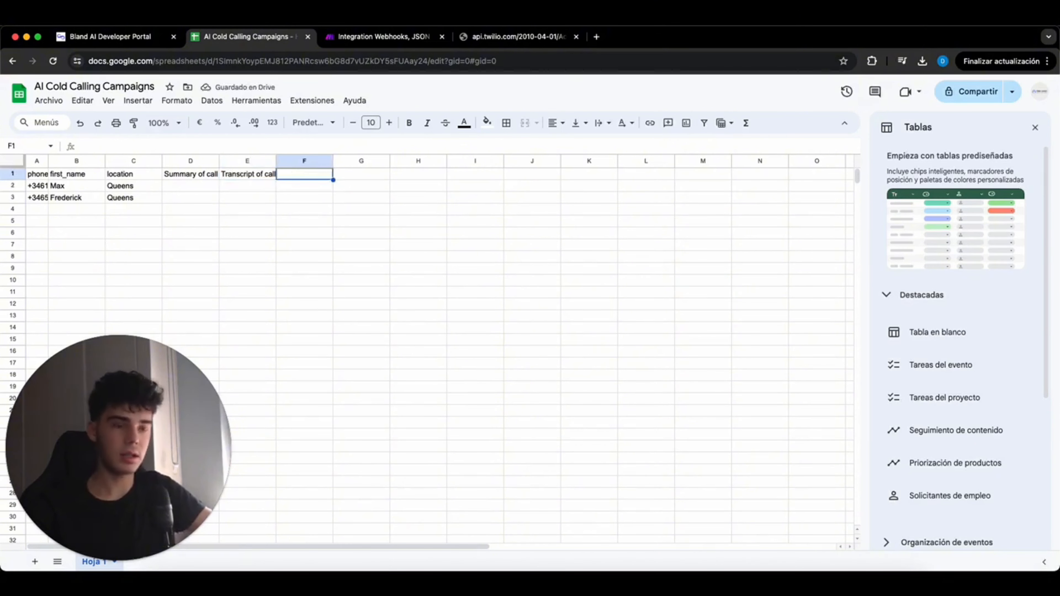
# - Enter 'Interest on selling?' in F1 and 'Reason of selling' in G1, widening columns F and G
pyautogui.press('Return')
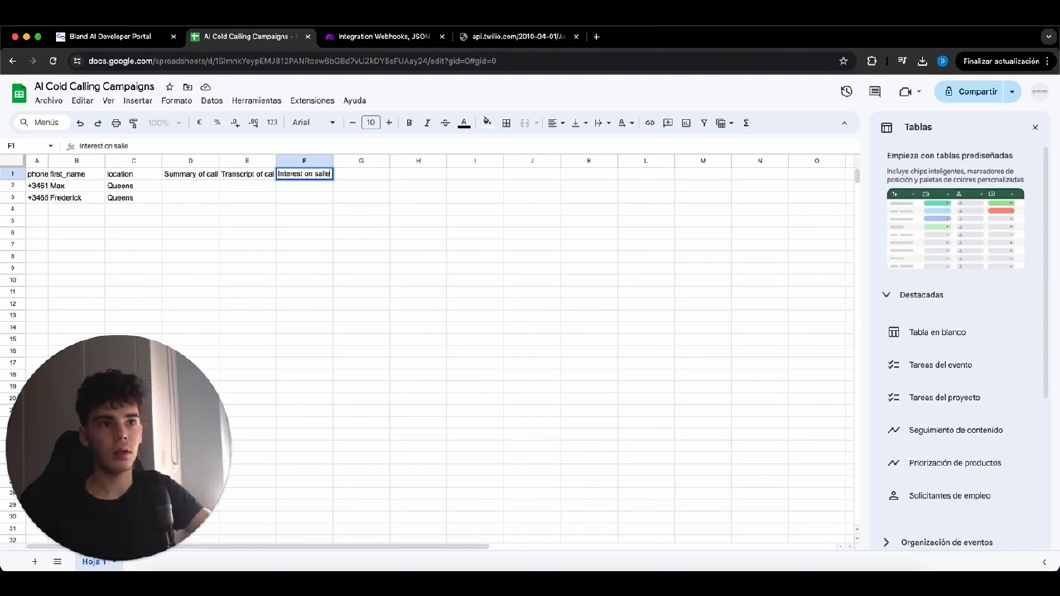
pyautogui.press('BackSpace')
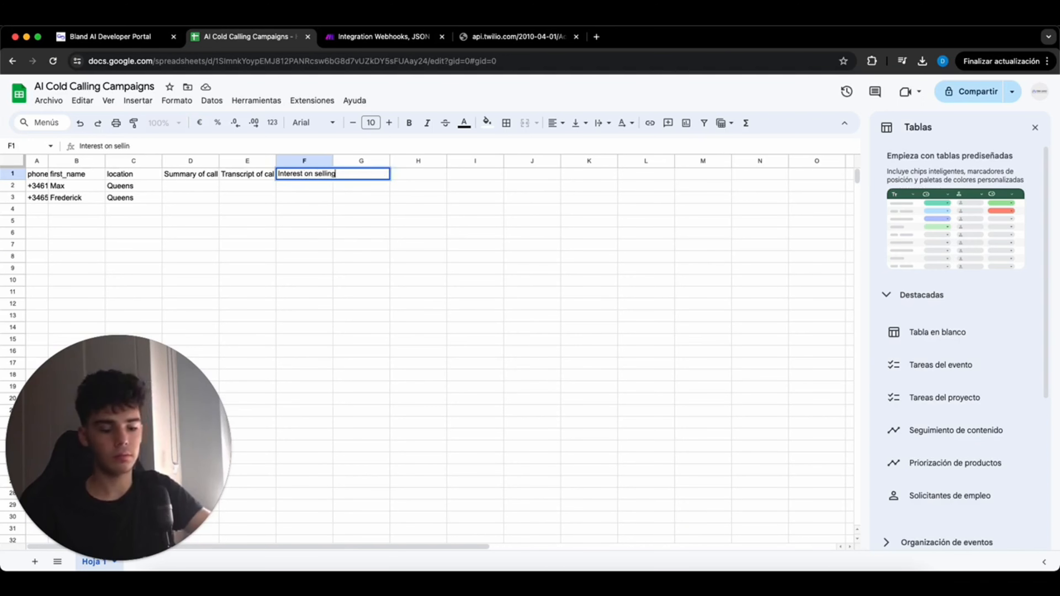
pyautogui.write('ing?')
pyautogui.press('Return')
pyautogui.press('Right')
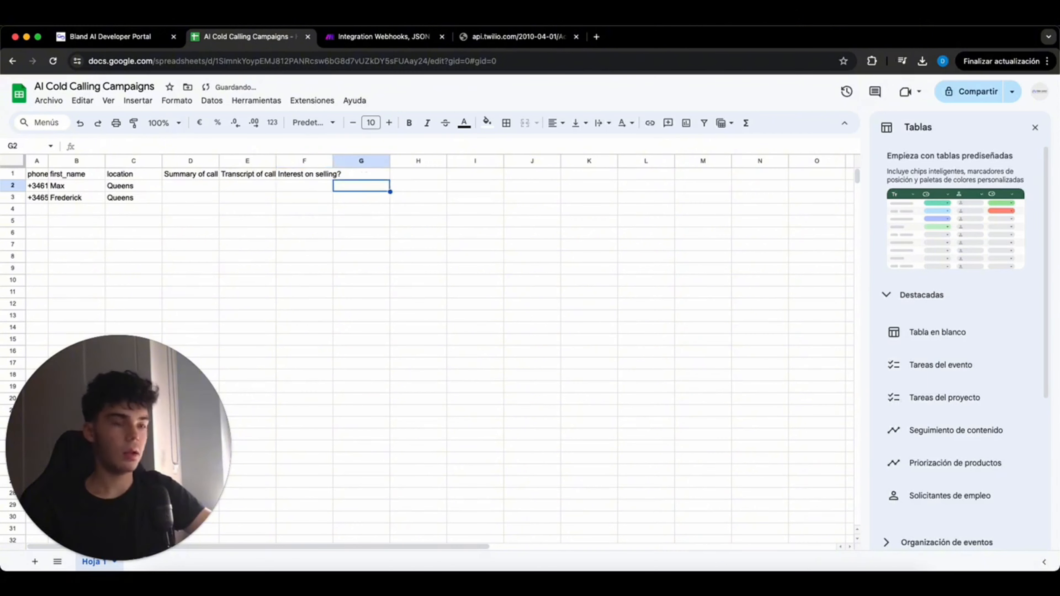
pyautogui.press('Up')
pyautogui.moveTo(333, 160); pyautogui.dragTo(342, 161)
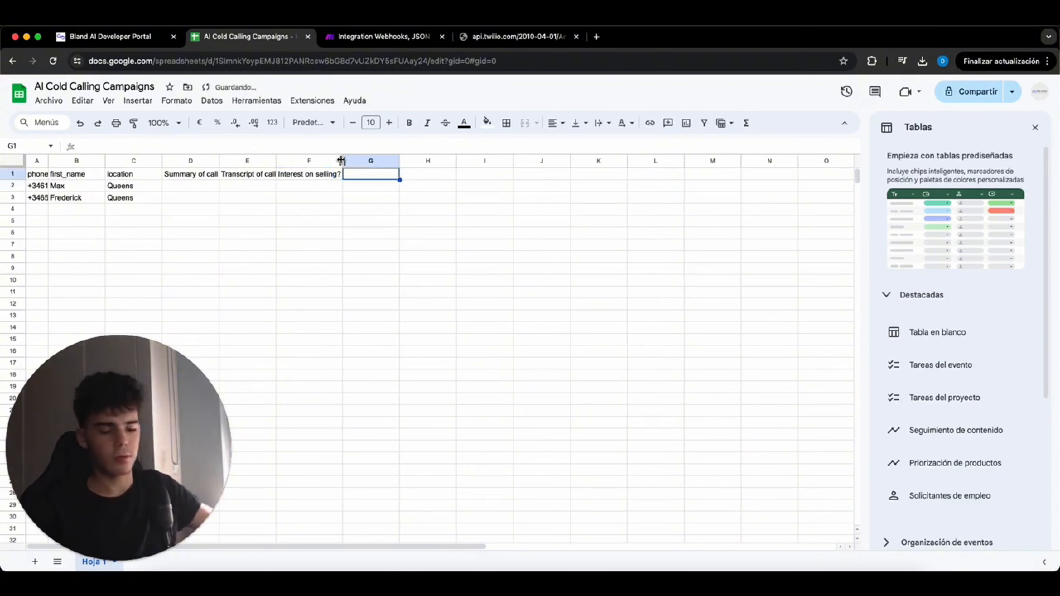
pyautogui.write('REaso')
pyautogui.press('BackSpace')
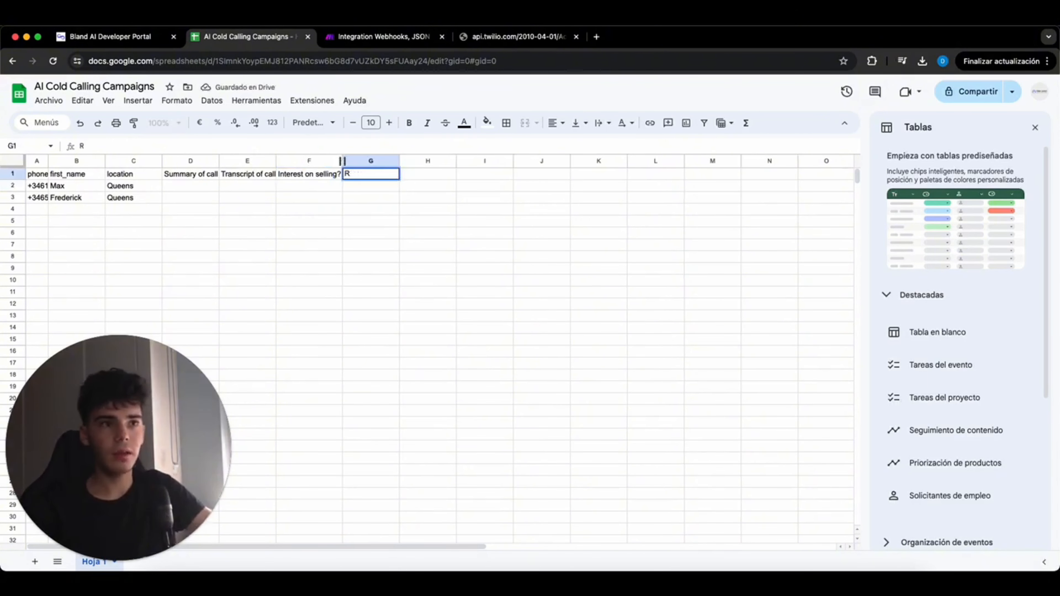
pyautogui.write('eason of sellin')
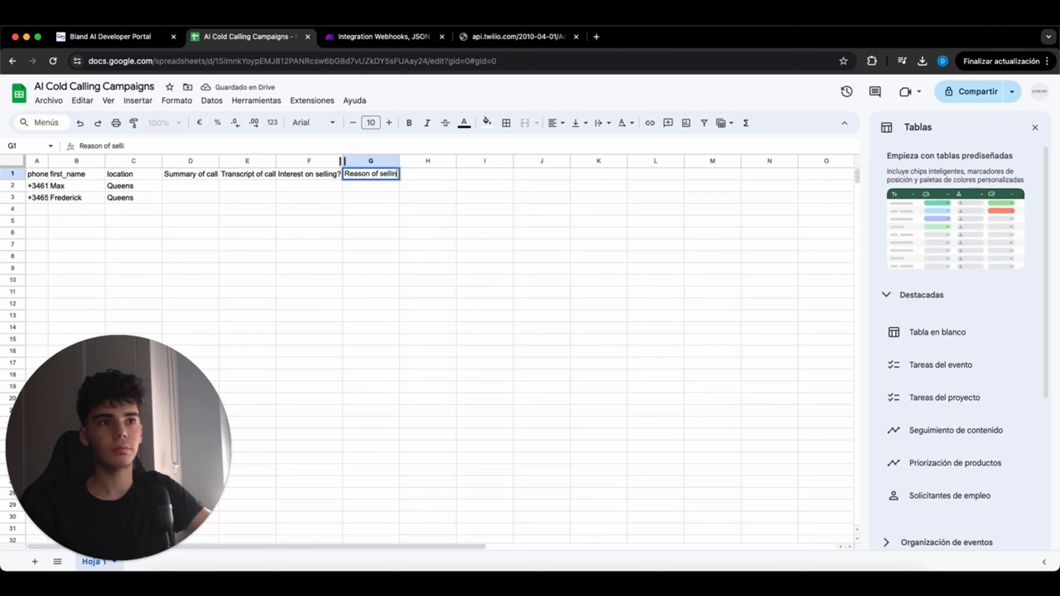
pyautogui.write('g')
pyautogui.press('Return')
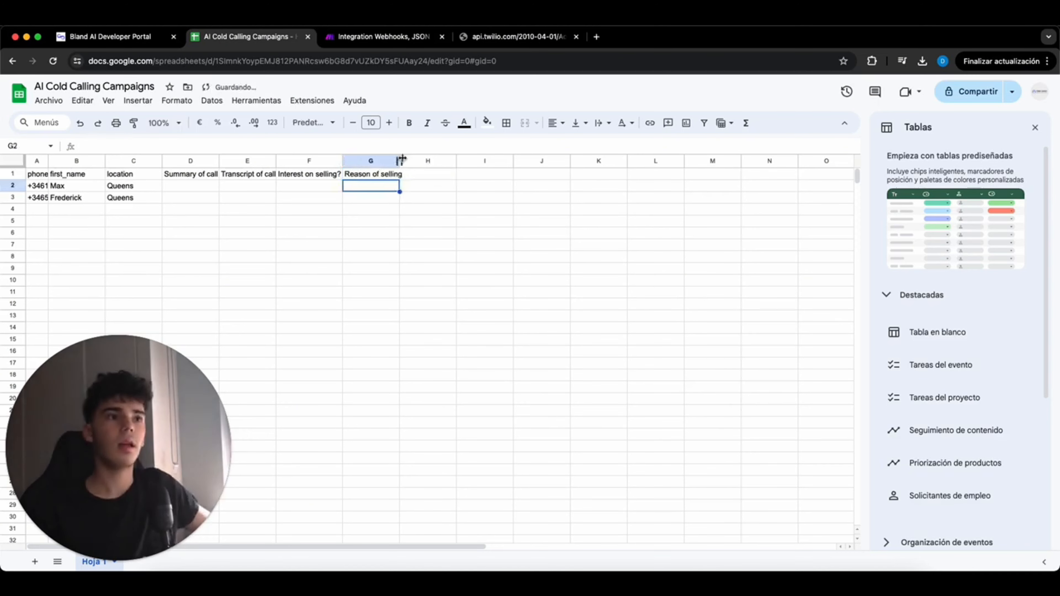
pyautogui.moveTo(400, 160); pyautogui.dragTo(406, 161)
# - Add the 'Features of property' header in H1 and widen column H
pyautogui.click(433, 174)
pyautogui.write('FEatu')
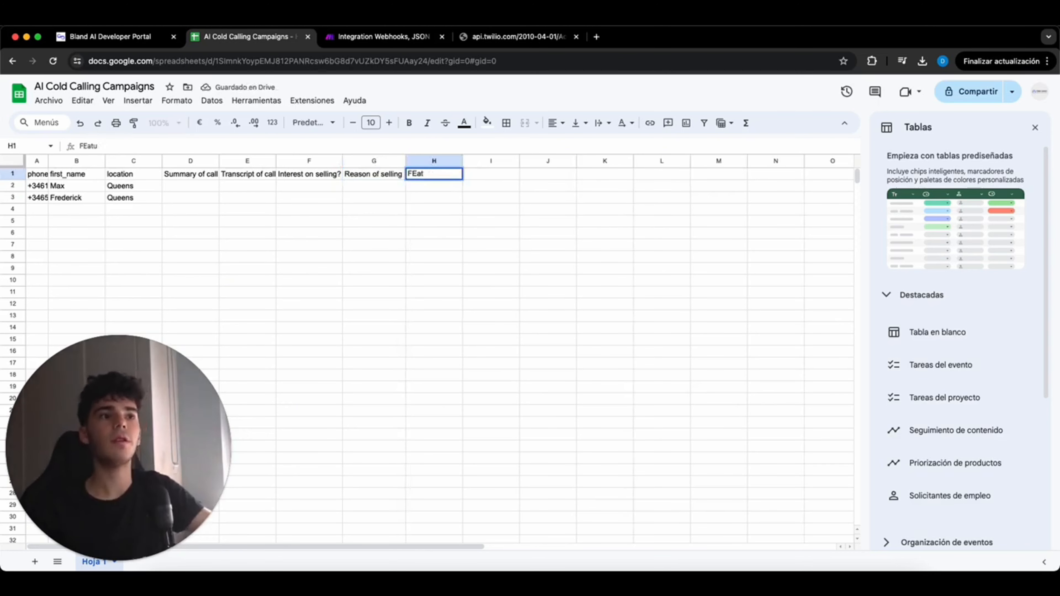
pyautogui.write('res s of')
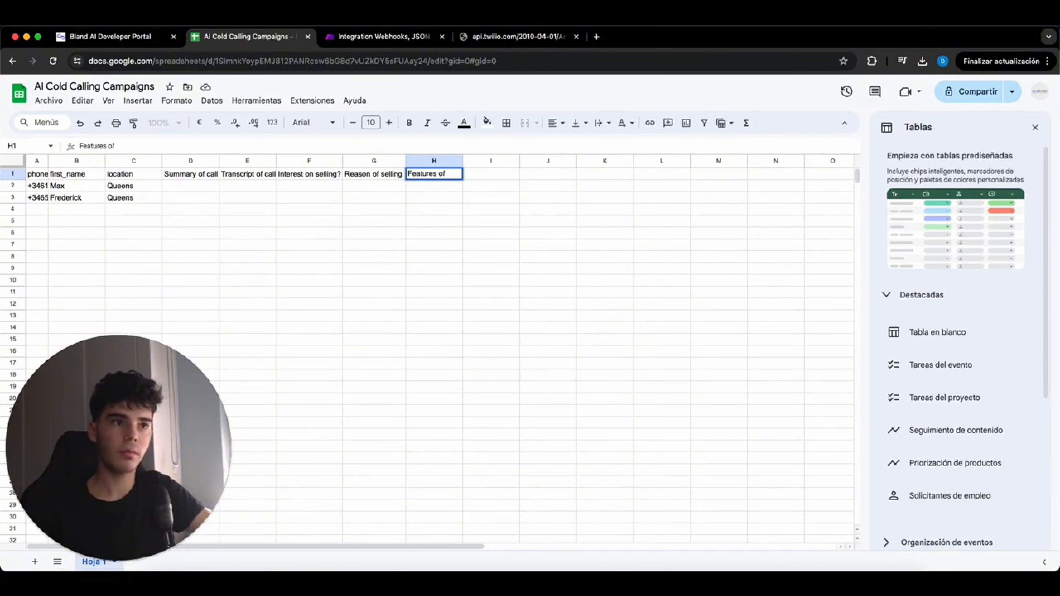
pyautogui.write(' property')
pyautogui.press('Return')
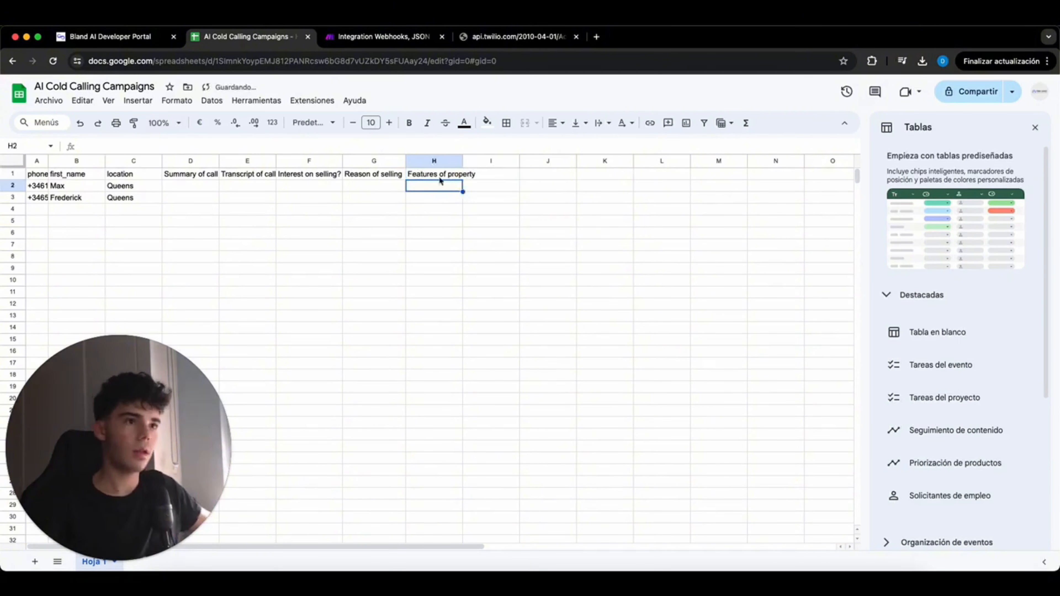
pyautogui.moveTo(462, 160); pyautogui.dragTo(479, 160)
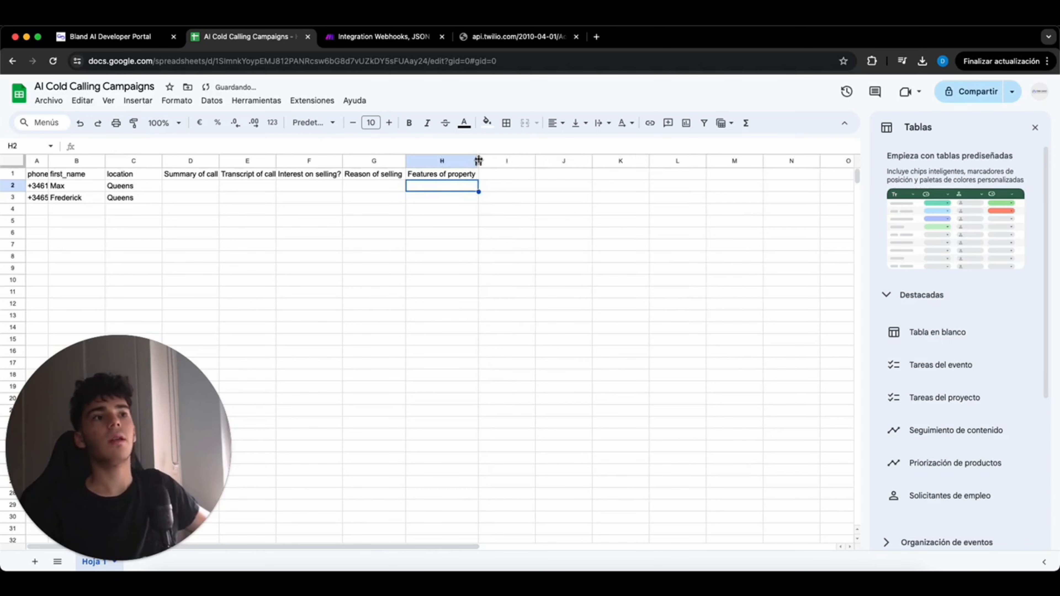
# - Confirm Search Rows filters phone_number (A) equal to the call's to number, max 1 row, and save
pyautogui.click(365, 37)
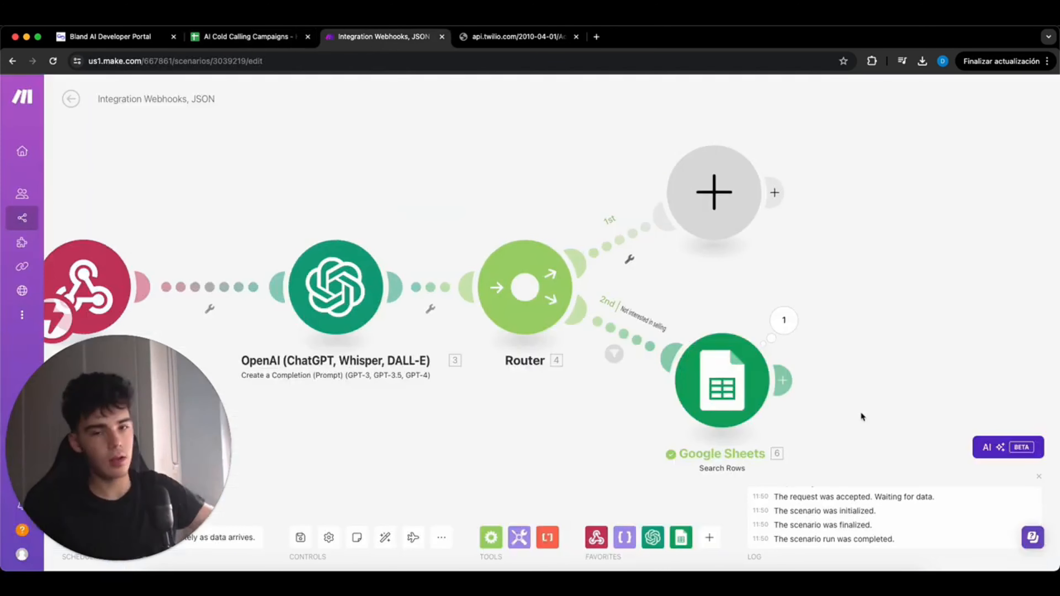
pyautogui.click(725, 379)
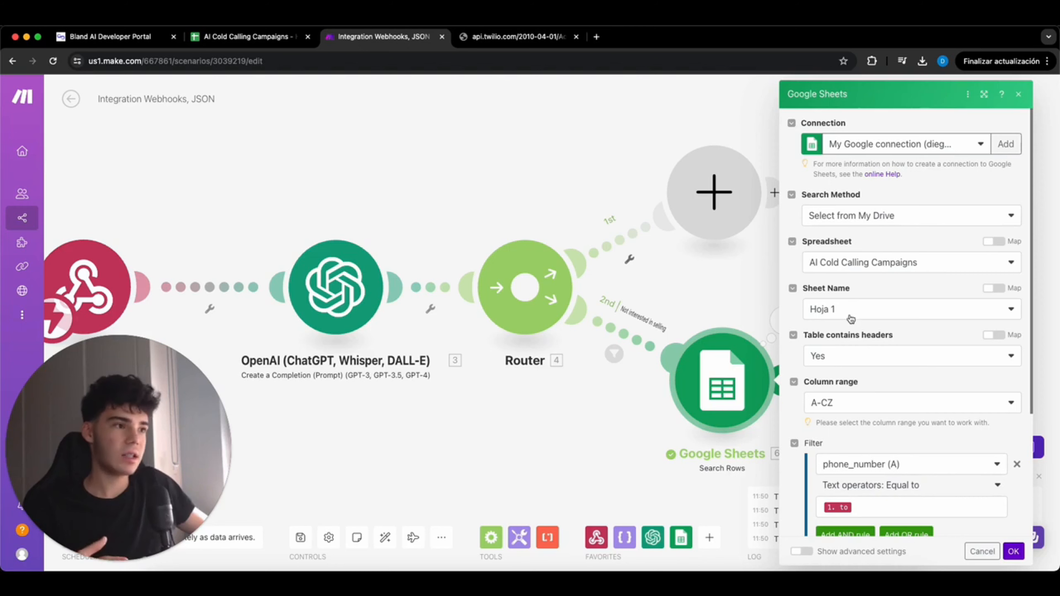
pyautogui.scroll(-2, 851, 353)
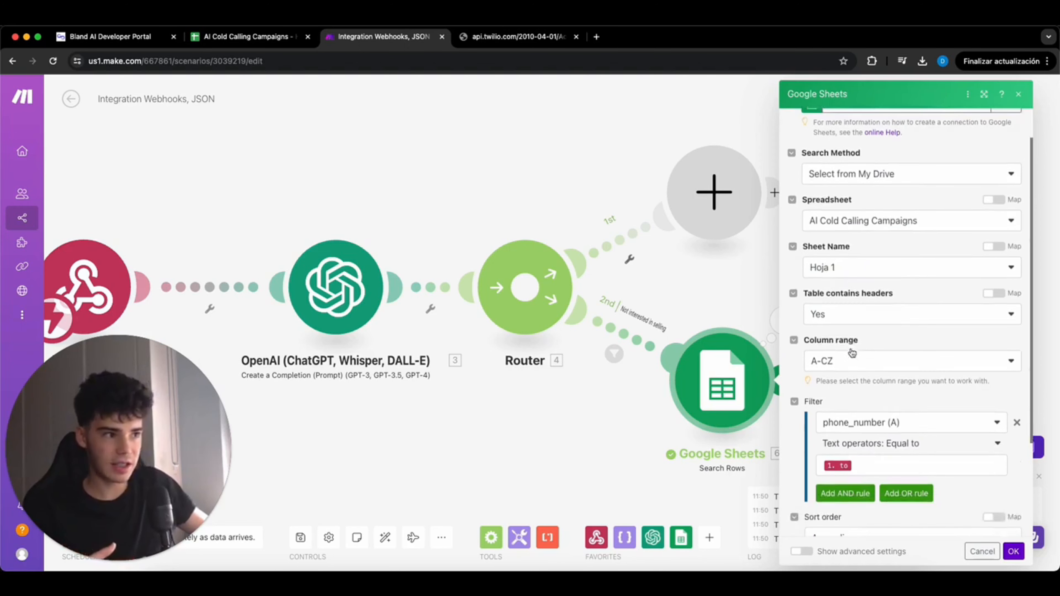
pyautogui.scroll(-1, 852, 354)
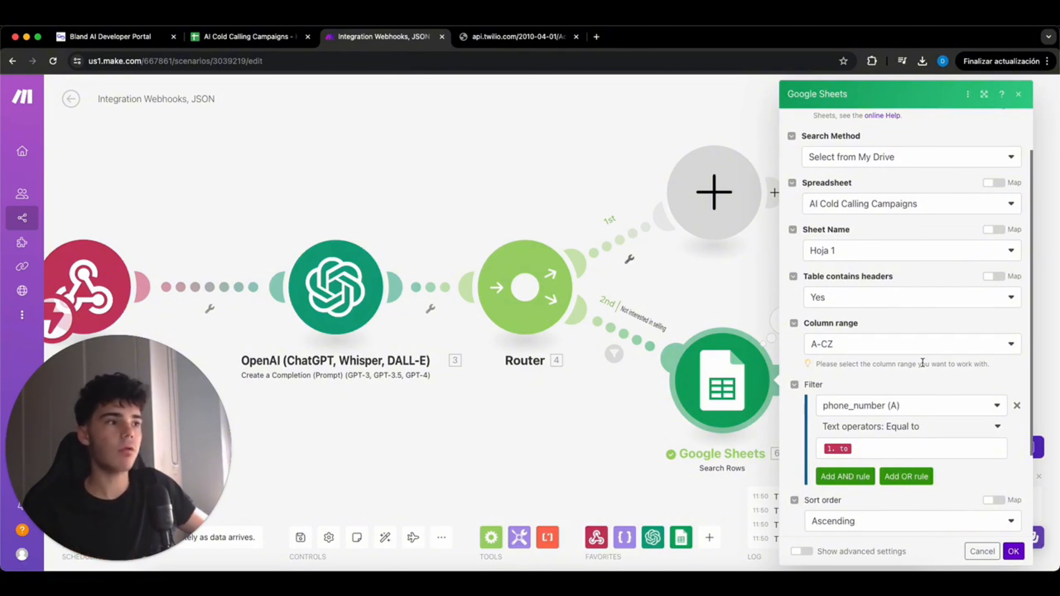
pyautogui.scroll(-1, 887, 392)
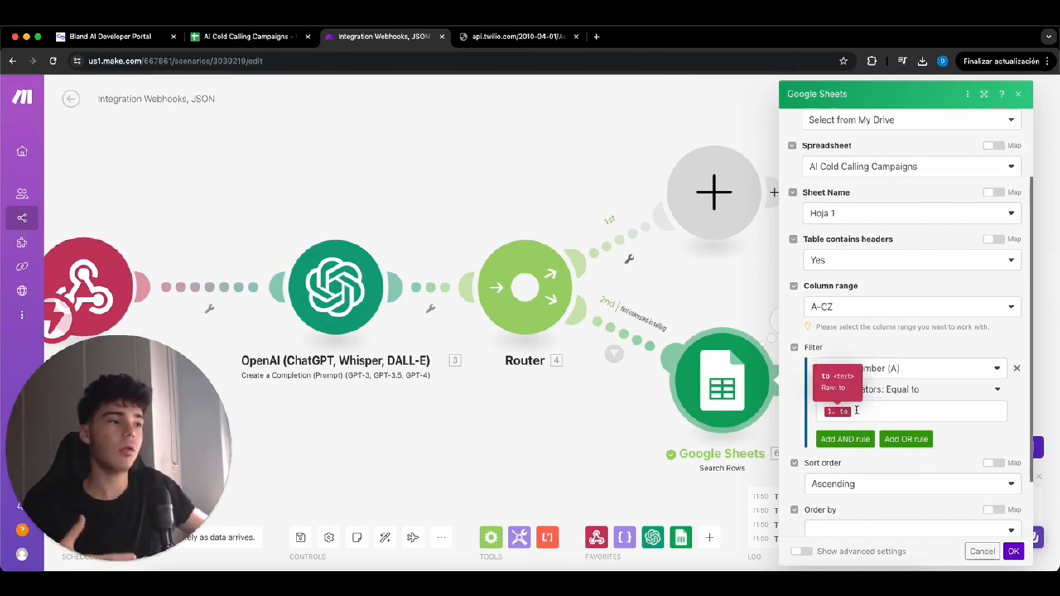
pyautogui.scroll(-2, 902, 413)
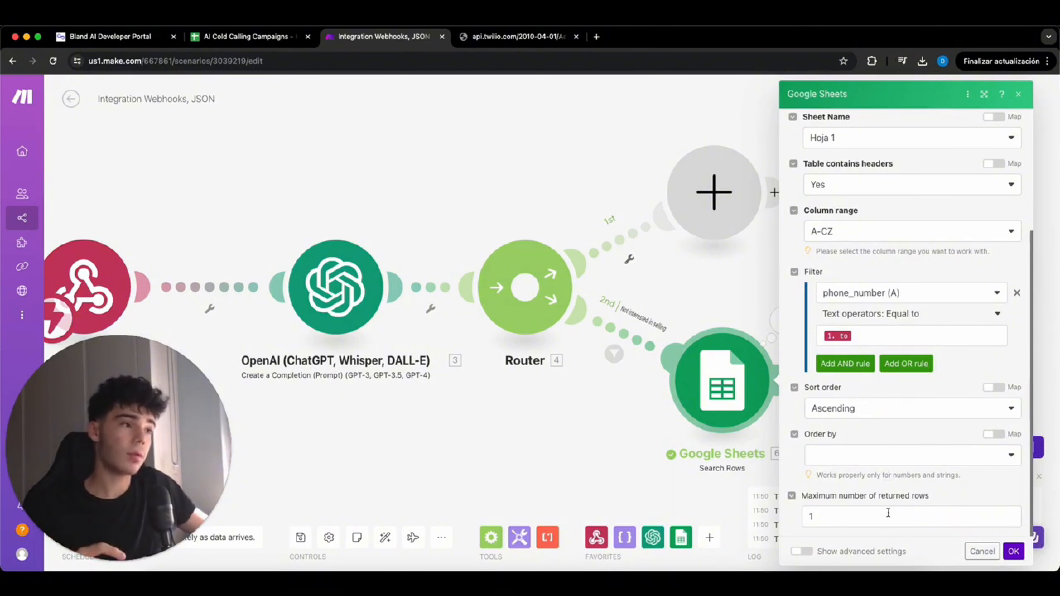
pyautogui.click(1011, 552)
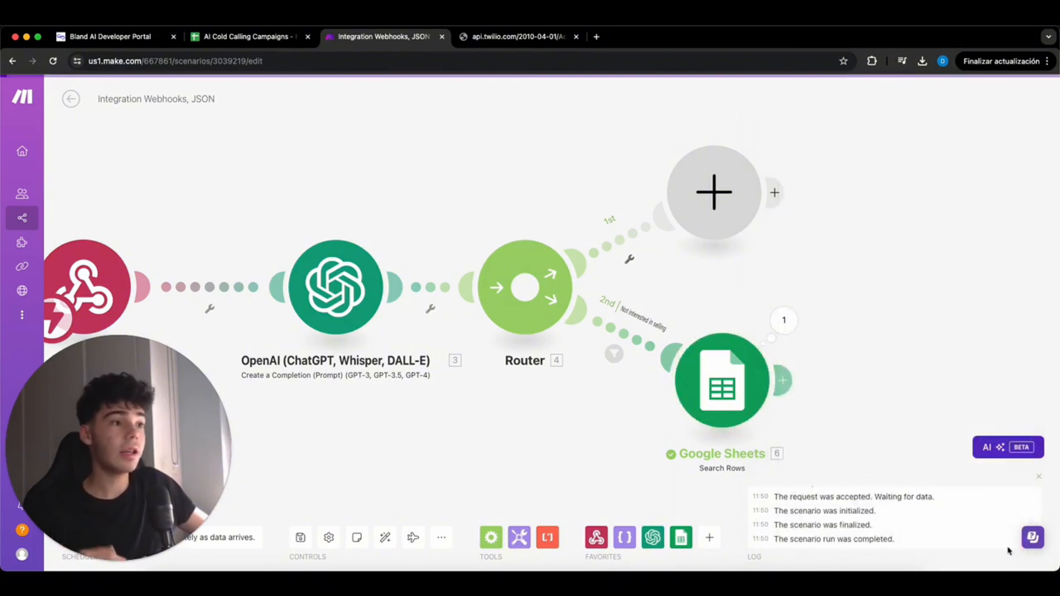
# - Add a Google Sheets Update a Row module after Search Rows
pyautogui.click(787, 387)
pyautogui.click(824, 393)
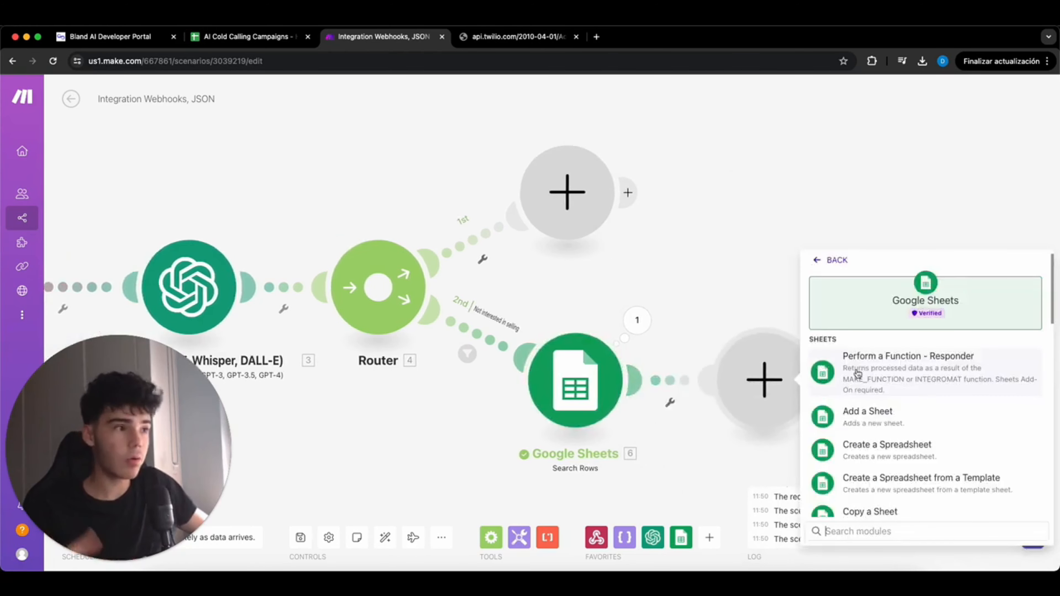
pyautogui.scroll(-5, 856, 374)
pyautogui.scroll(-3, 857, 374)
pyautogui.click(854, 379)
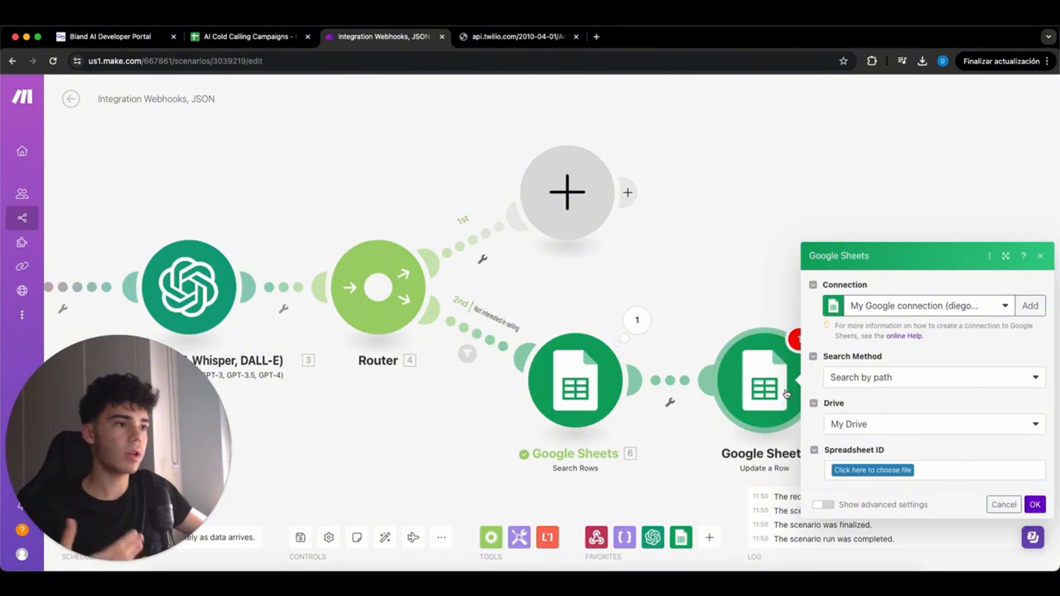
# - Target the AI Cold Calling Campaigns spreadsheet, Hoja 1, with Row number mapped from the search
pyautogui.click(869, 470)
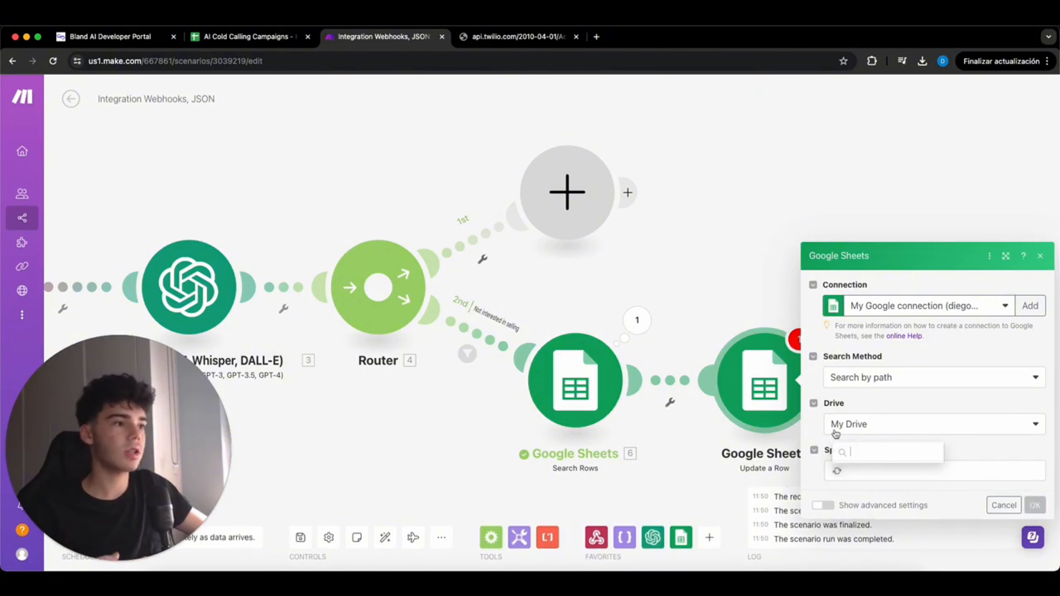
pyautogui.click(877, 402)
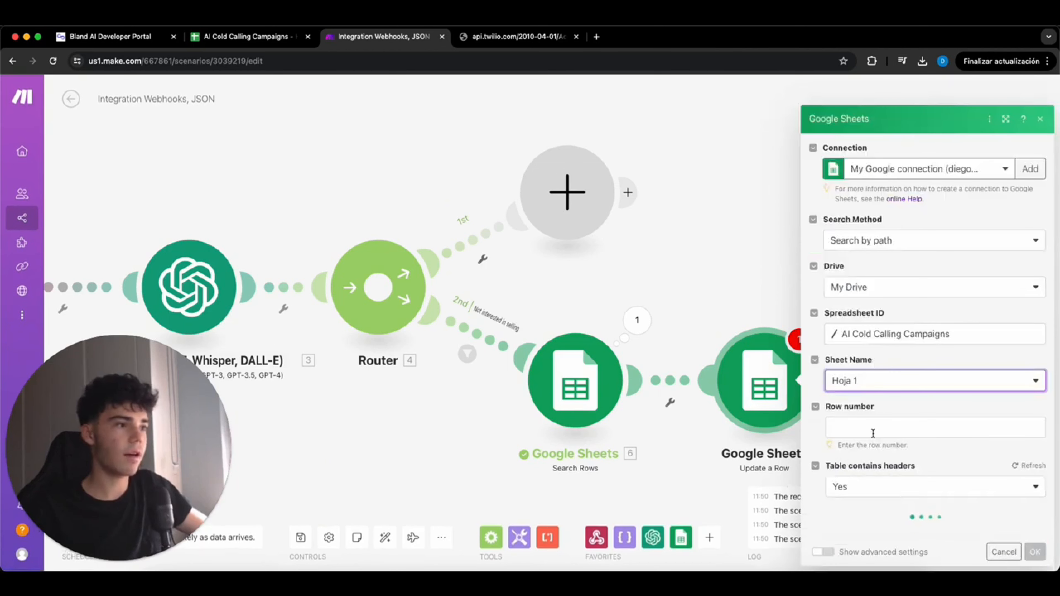
pyautogui.click(872, 428)
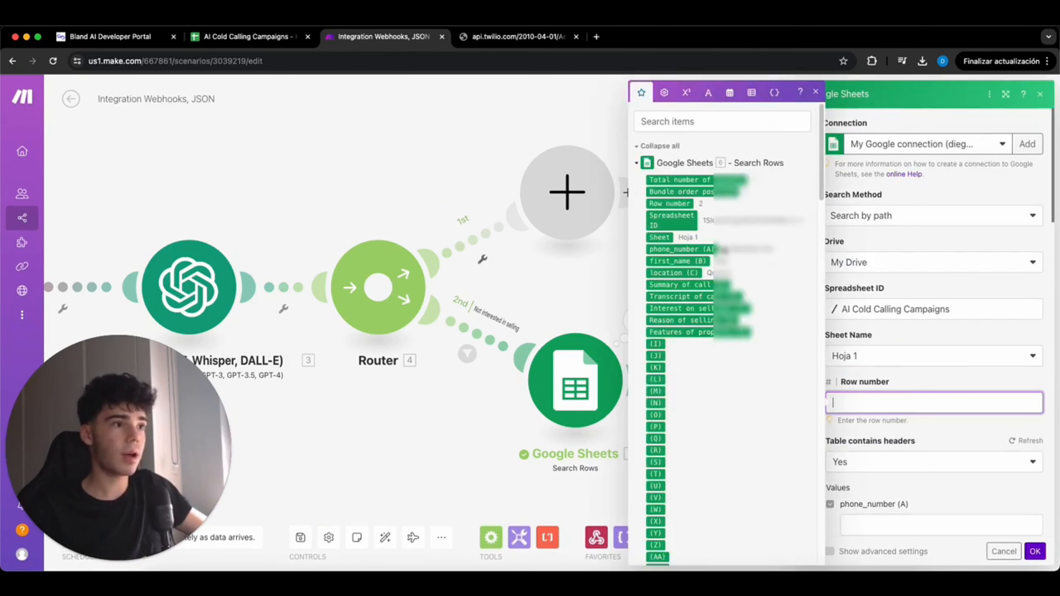
pyautogui.click(673, 202)
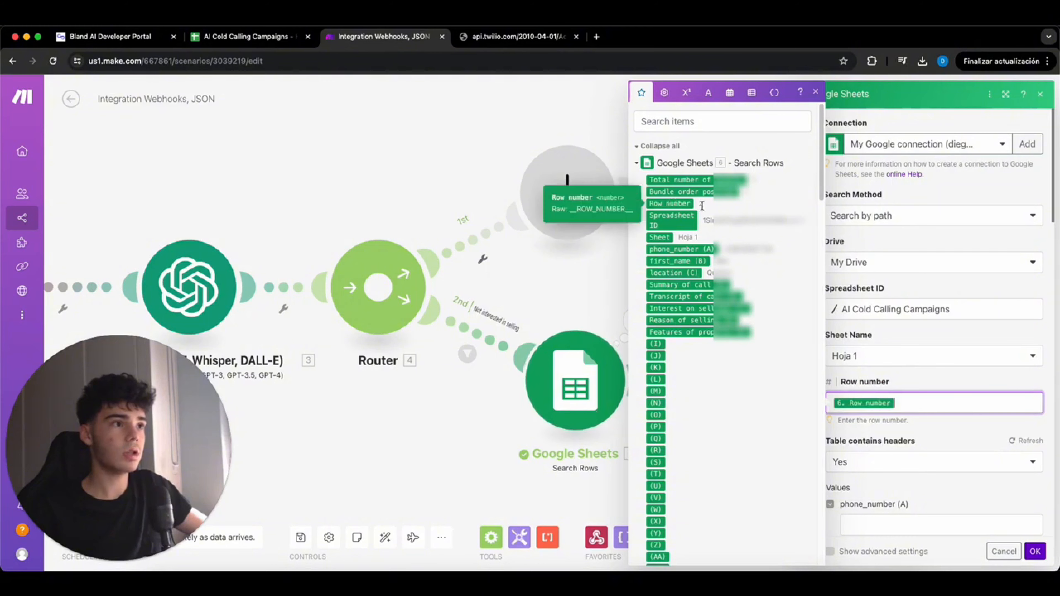
pyautogui.click(901, 373)
pyautogui.scroll(-5, 900, 373)
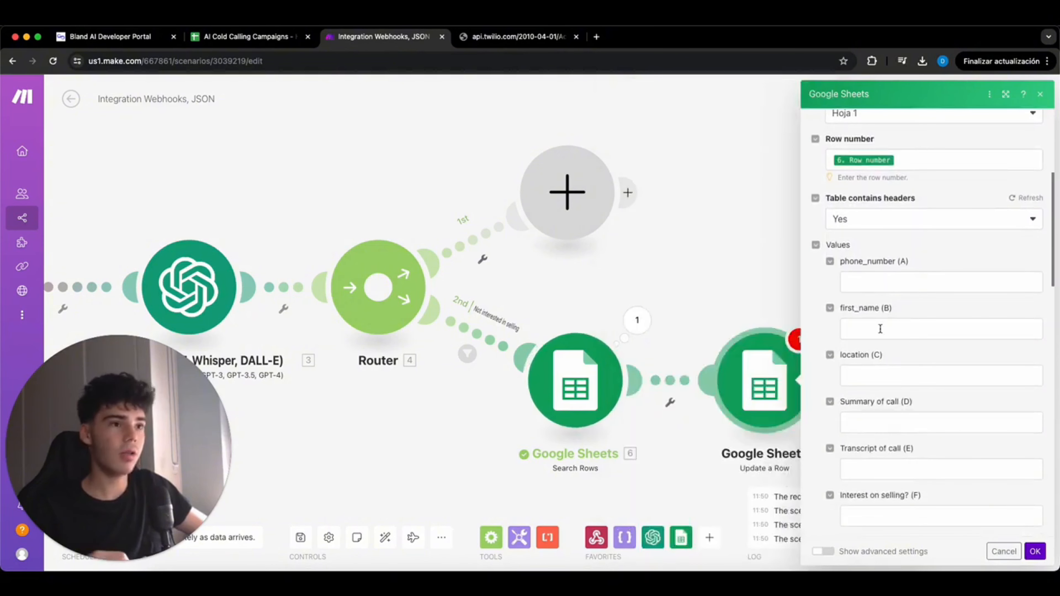
pyautogui.scroll(-3, 876, 328)
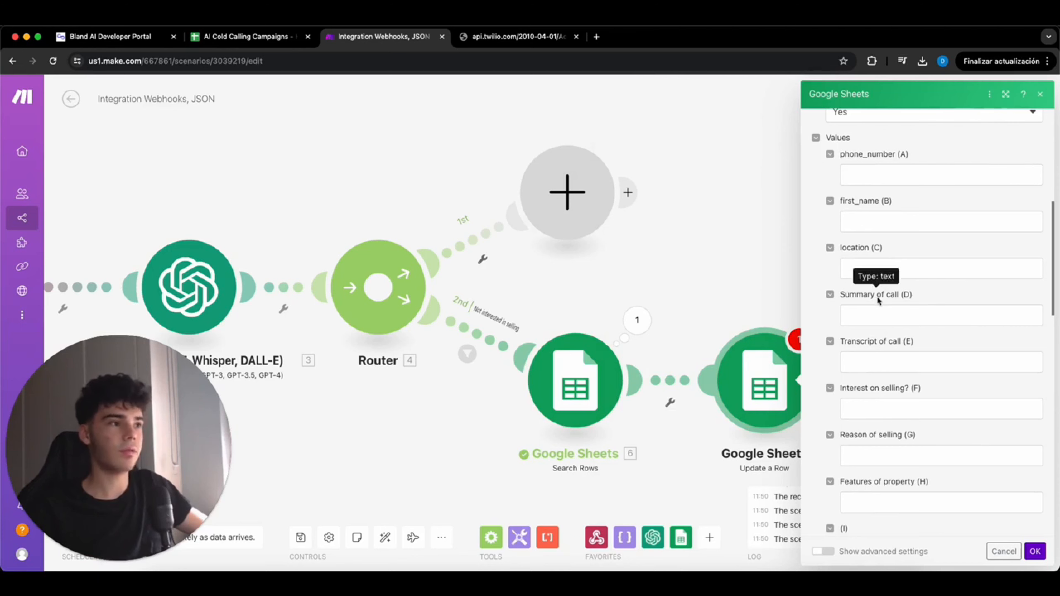
# - Map the call summary into Summary of call (D) and concatenated_transcript into Transcript (E)
pyautogui.click(870, 312)
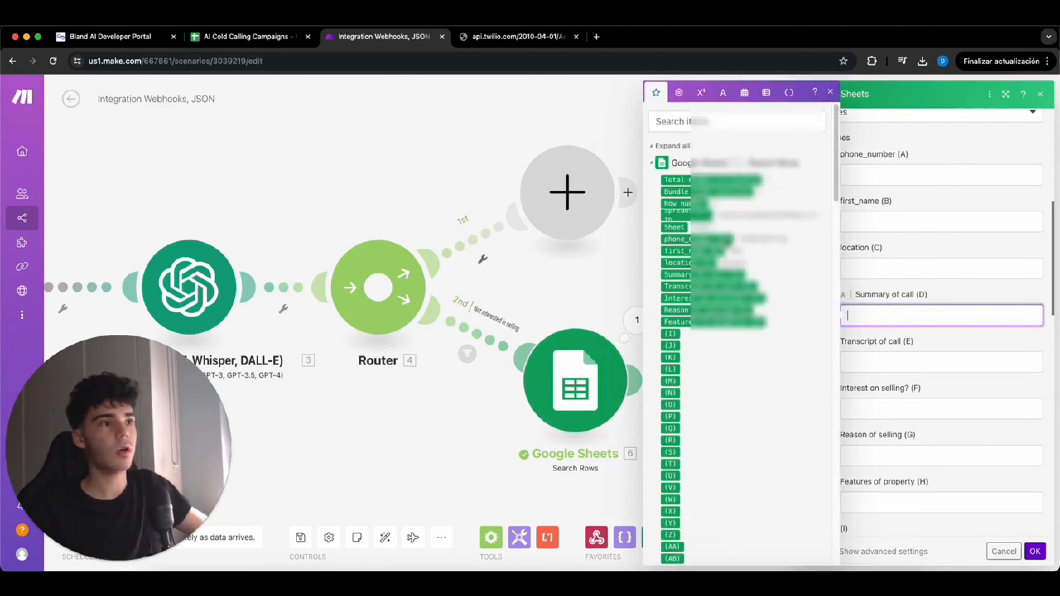
pyautogui.click(734, 164)
pyautogui.scroll(-3, 730, 341)
pyautogui.scroll(-4, 730, 343)
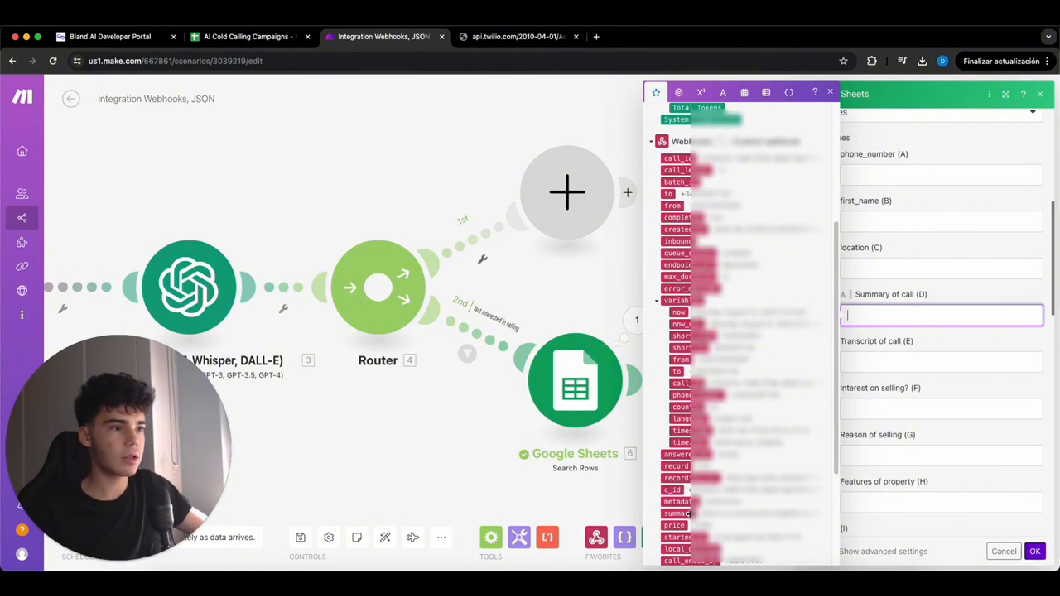
pyautogui.click(689, 515)
pyautogui.click(911, 364)
pyautogui.scroll(-1, 741, 399)
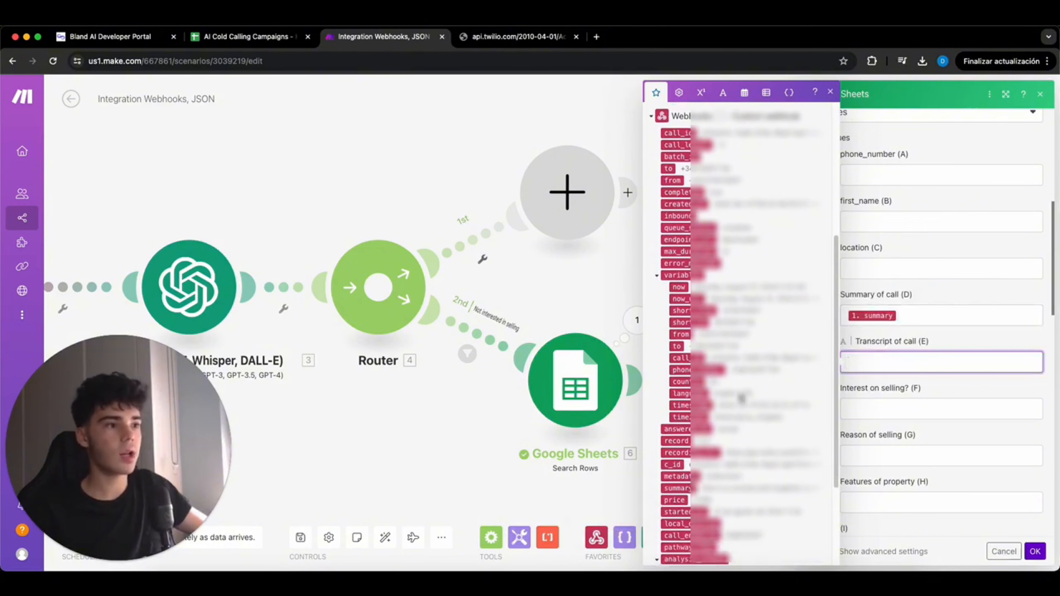
pyautogui.scroll(-3, 741, 399)
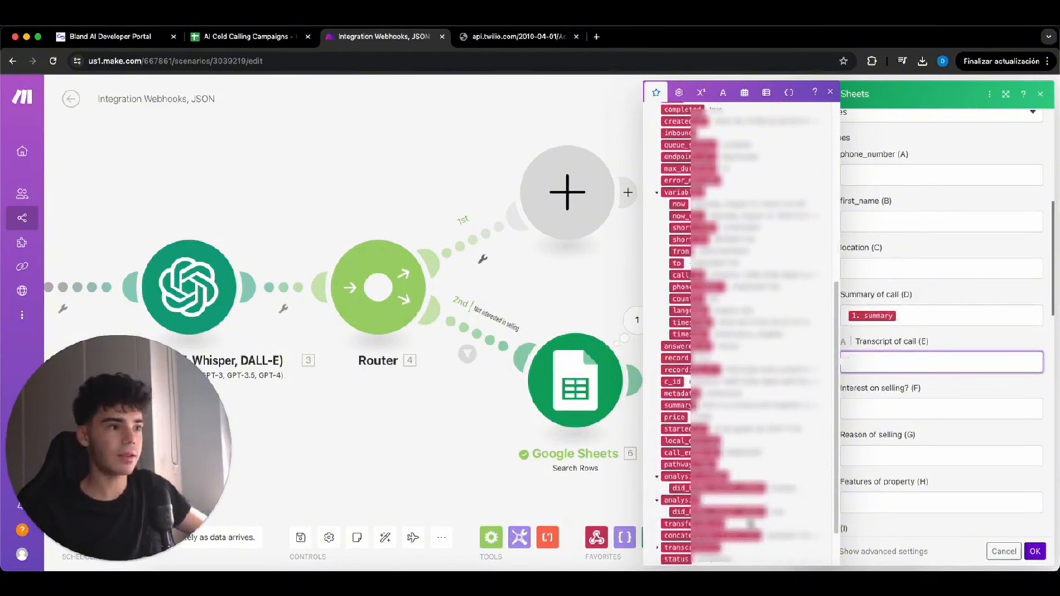
pyautogui.click(754, 534)
# - Map the OpenAI Choices[] Message.Content into Interest on selling? (F) and save the row update
pyautogui.click(904, 411)
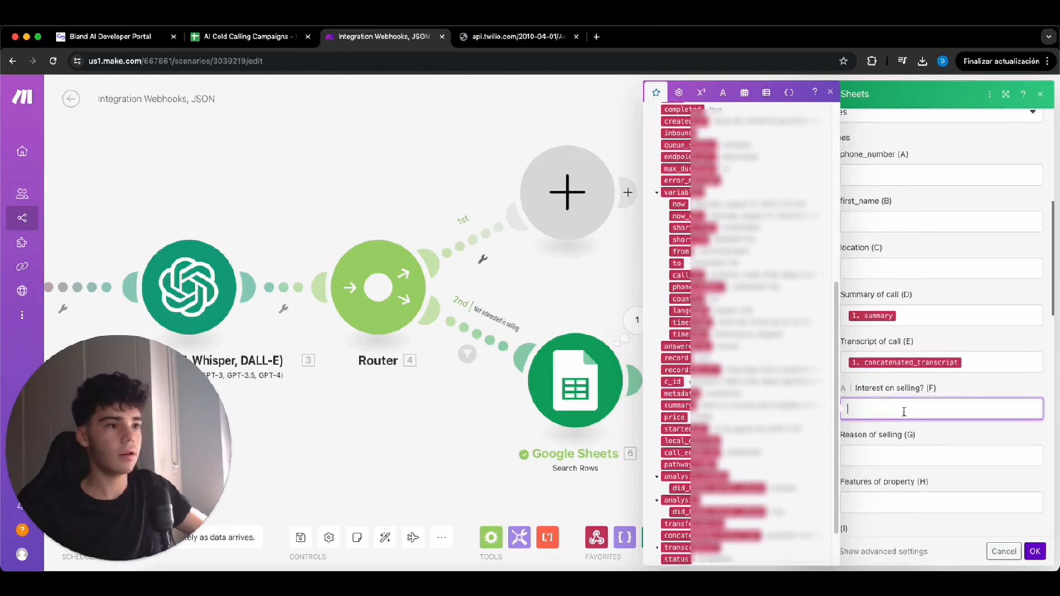
pyautogui.scroll(8, 722, 343)
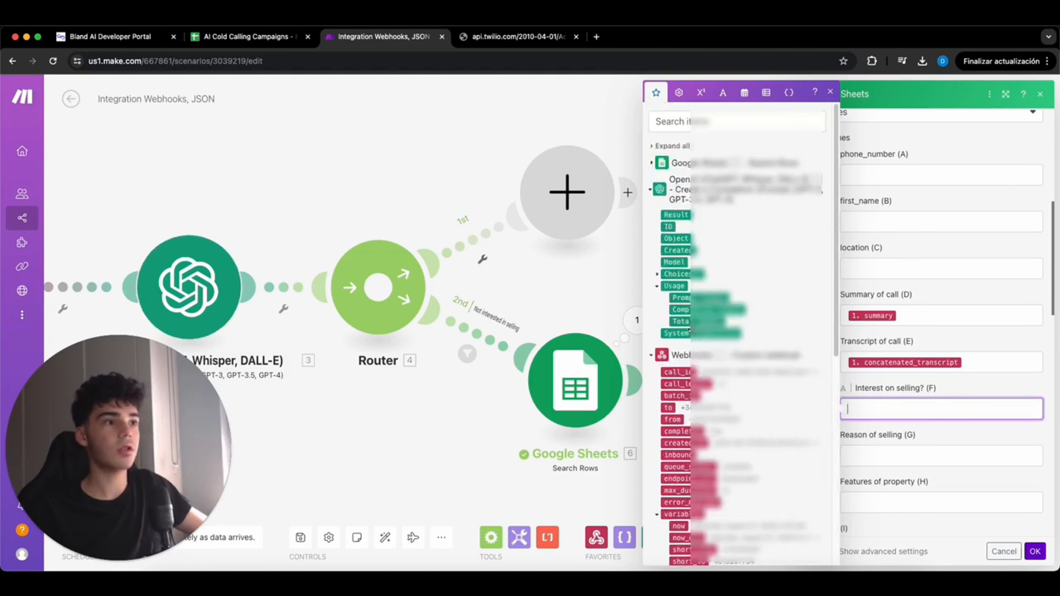
pyautogui.click(658, 275)
pyautogui.click(666, 333)
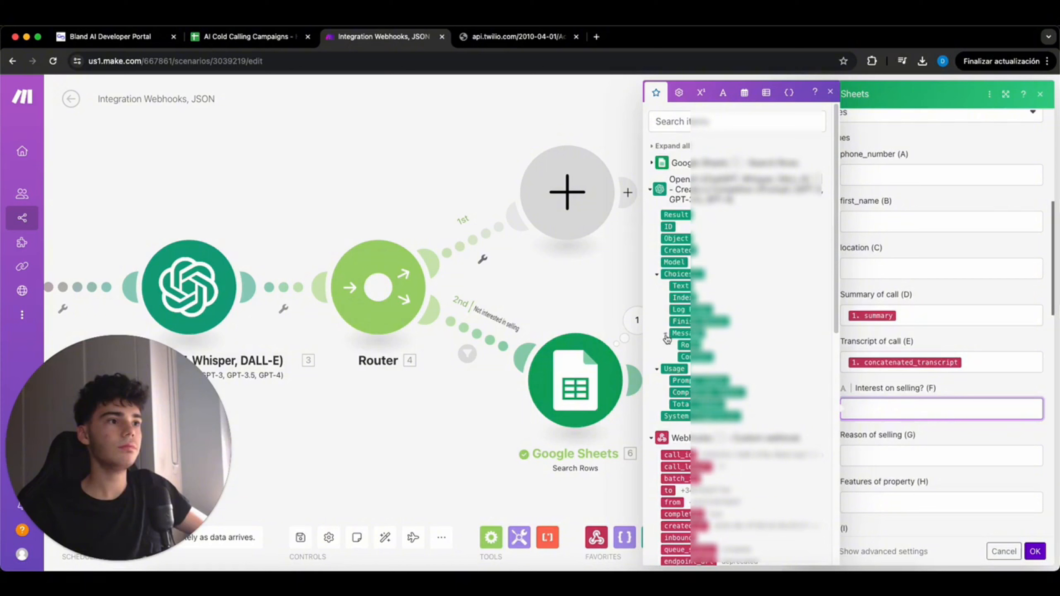
pyautogui.click(685, 357)
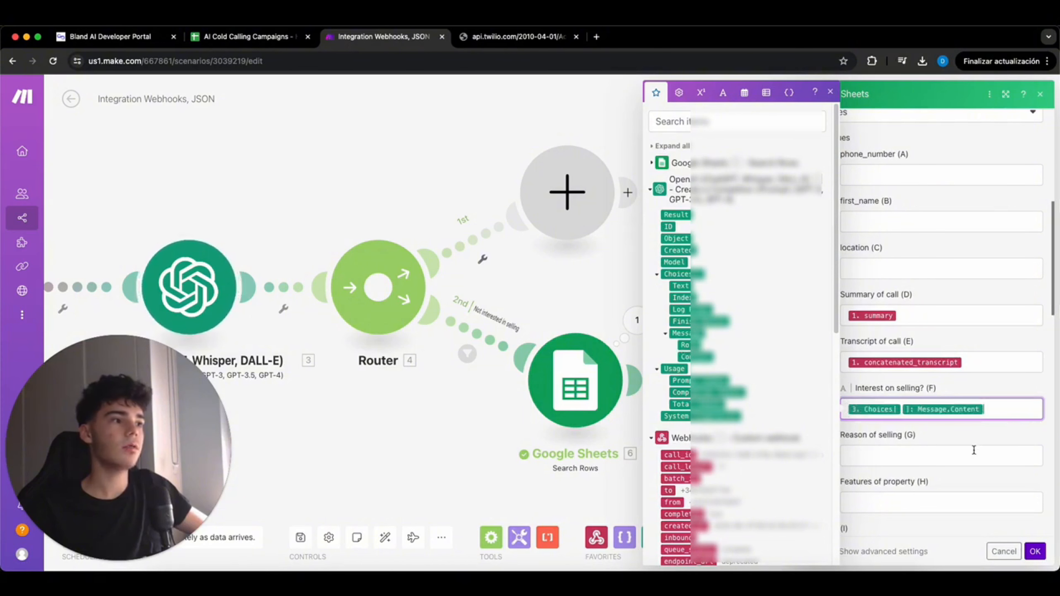
pyautogui.click(970, 430)
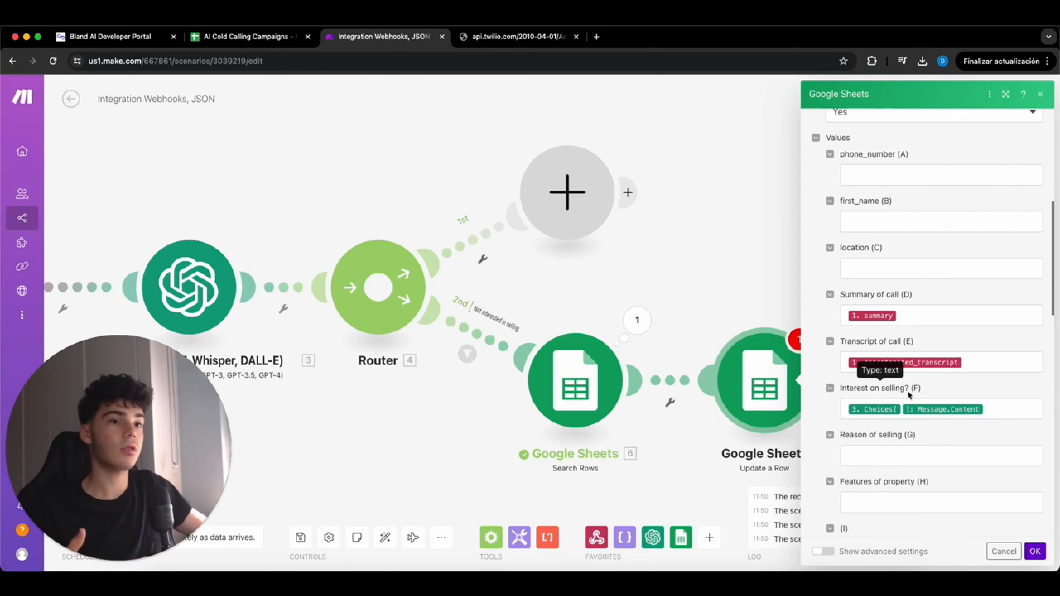
pyautogui.scroll(-4, 952, 441)
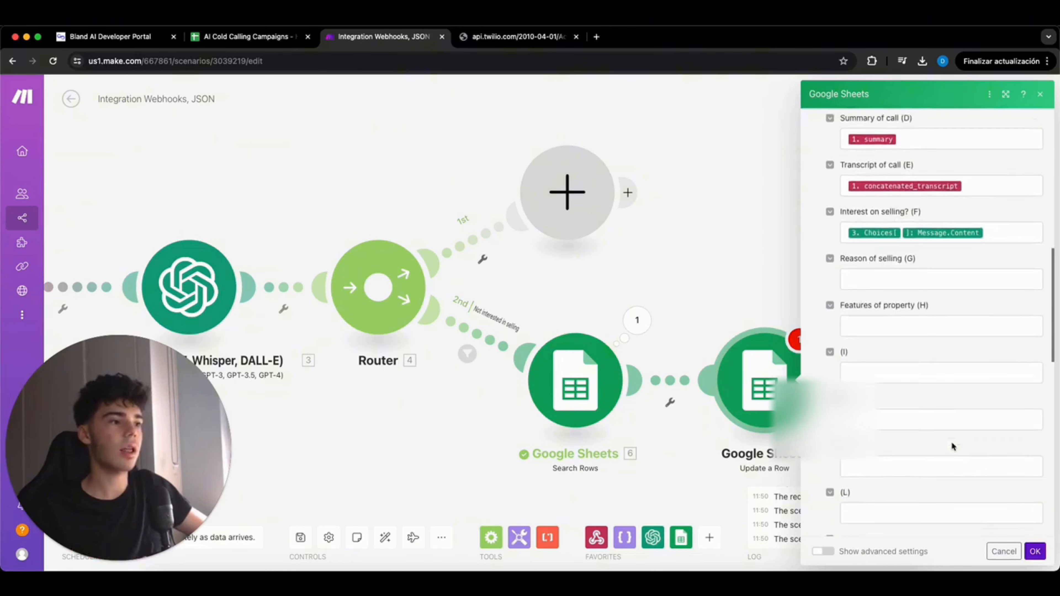
pyautogui.scroll(12, 951, 442)
pyautogui.click(1036, 552)
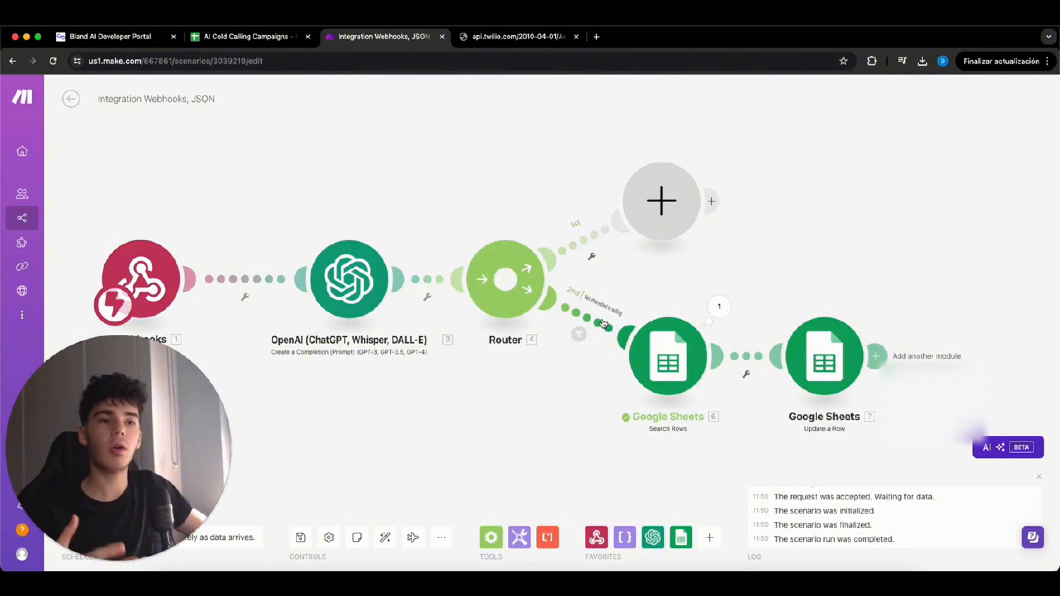
# - Give the 1st route an 'Interest on selling' filter passing only when the OpenAI reply equals Yes
pyautogui.click(579, 250)
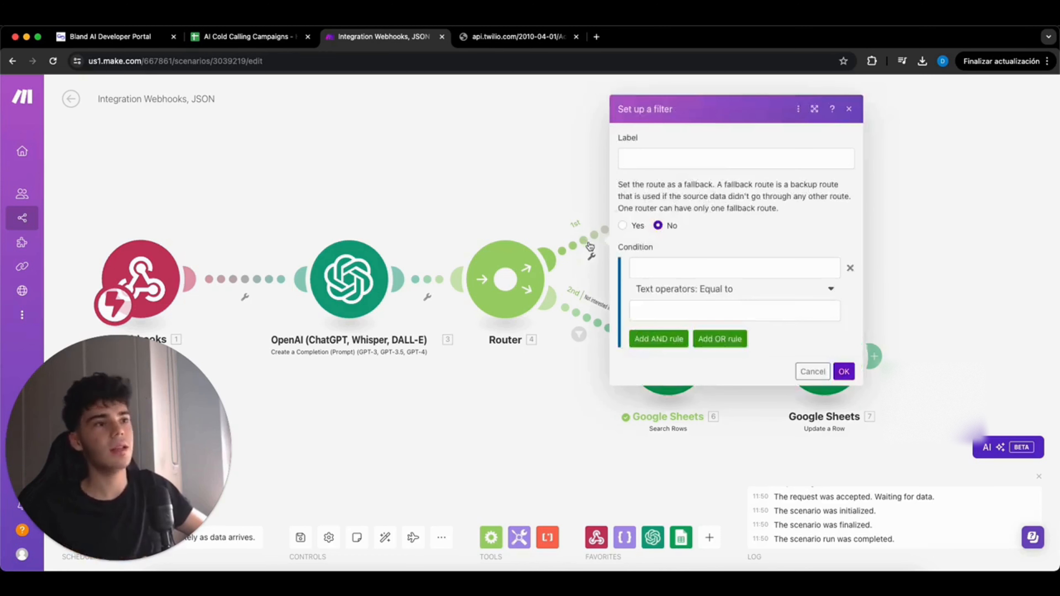
pyautogui.click(660, 163)
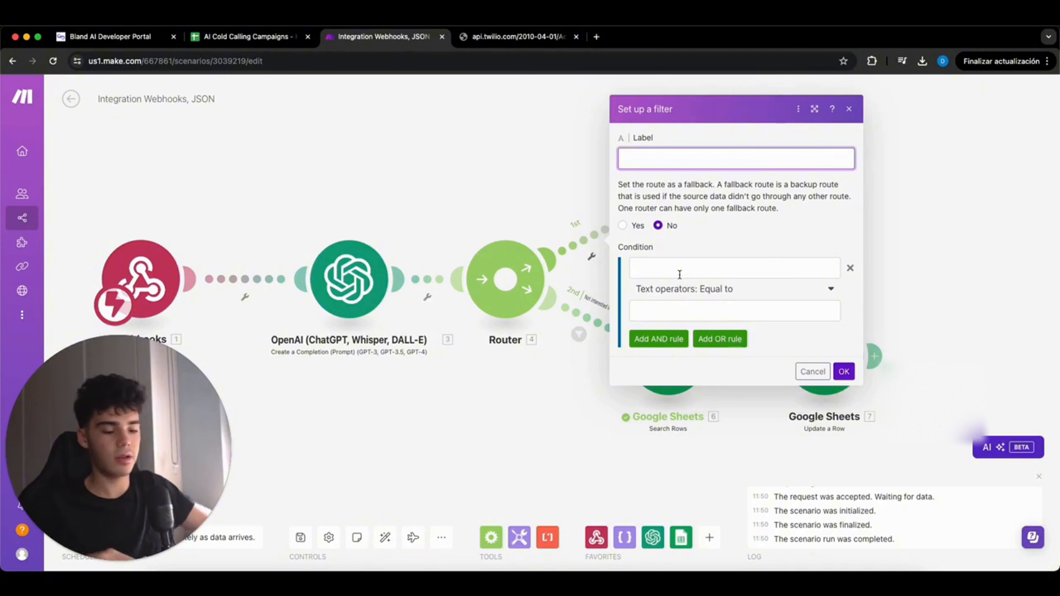
pyautogui.write('Interest in')
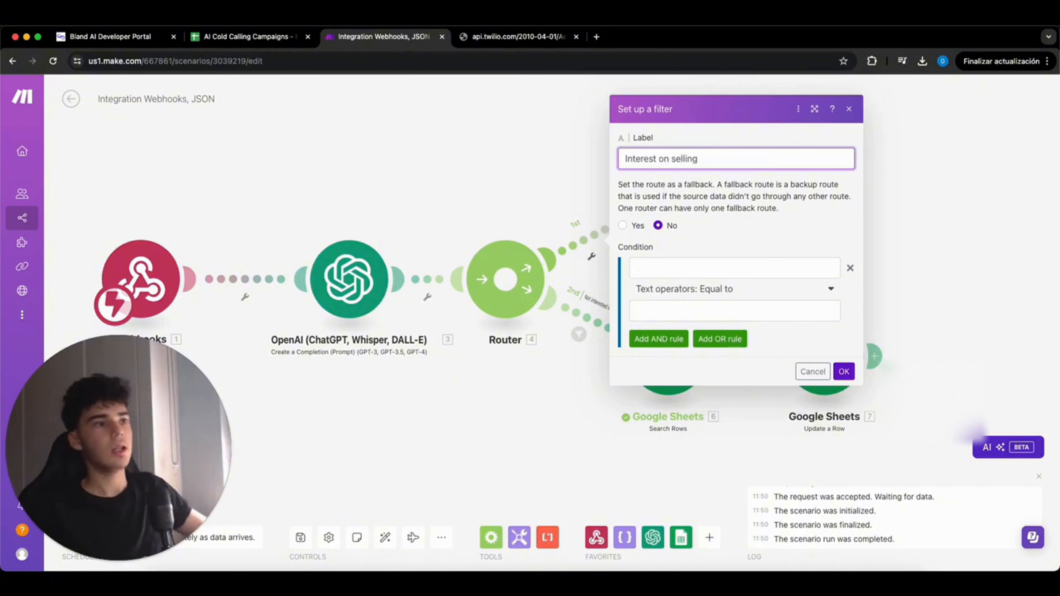
pyautogui.click(677, 269)
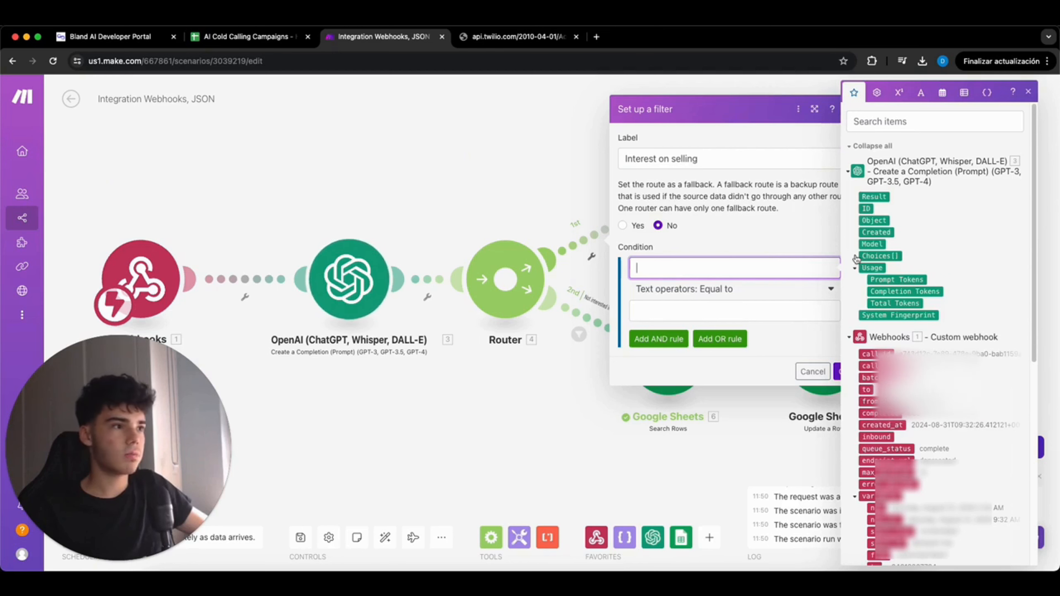
pyautogui.click(864, 316)
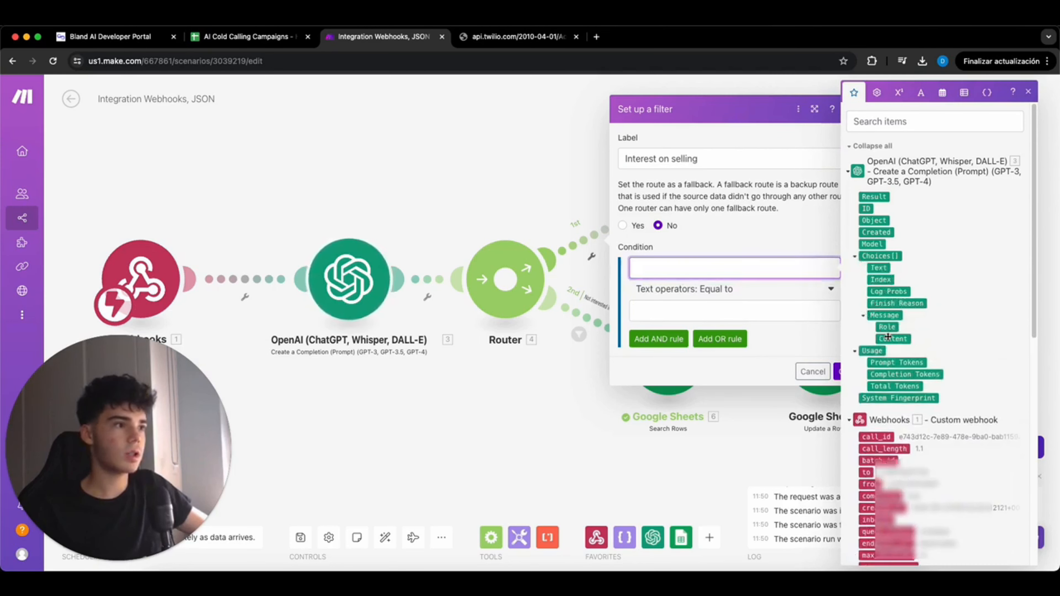
pyautogui.click(893, 338)
pyautogui.click(733, 307)
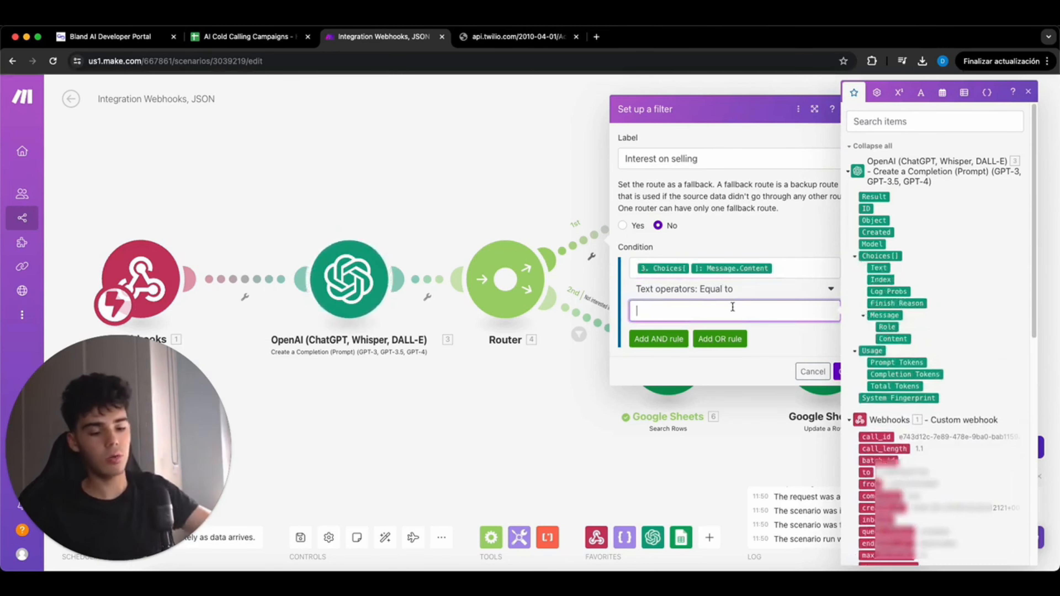
pyautogui.write('Yes')
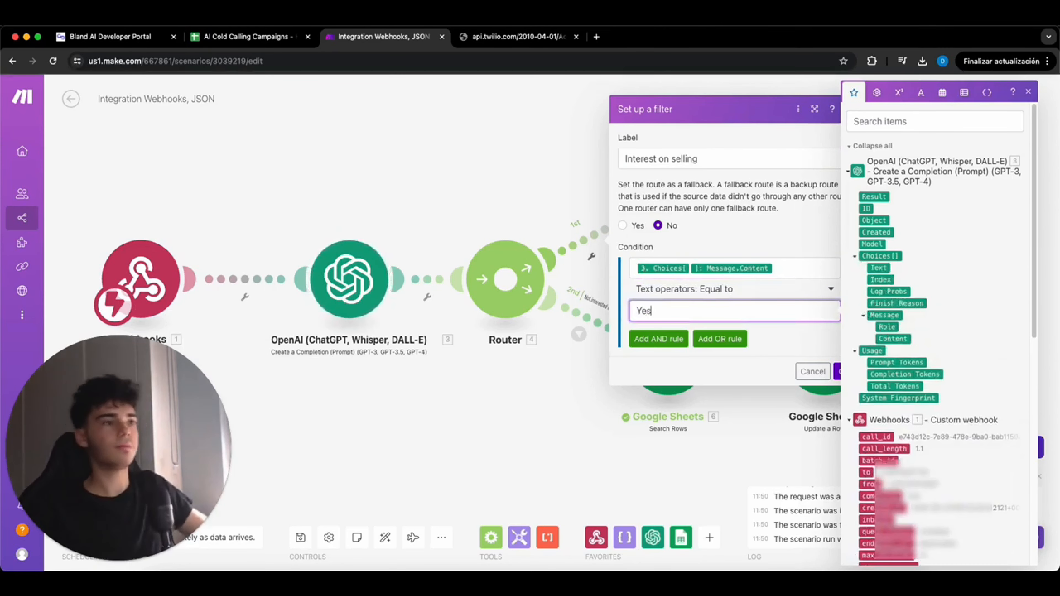
pyautogui.click(838, 375)
pyautogui.click(653, 184)
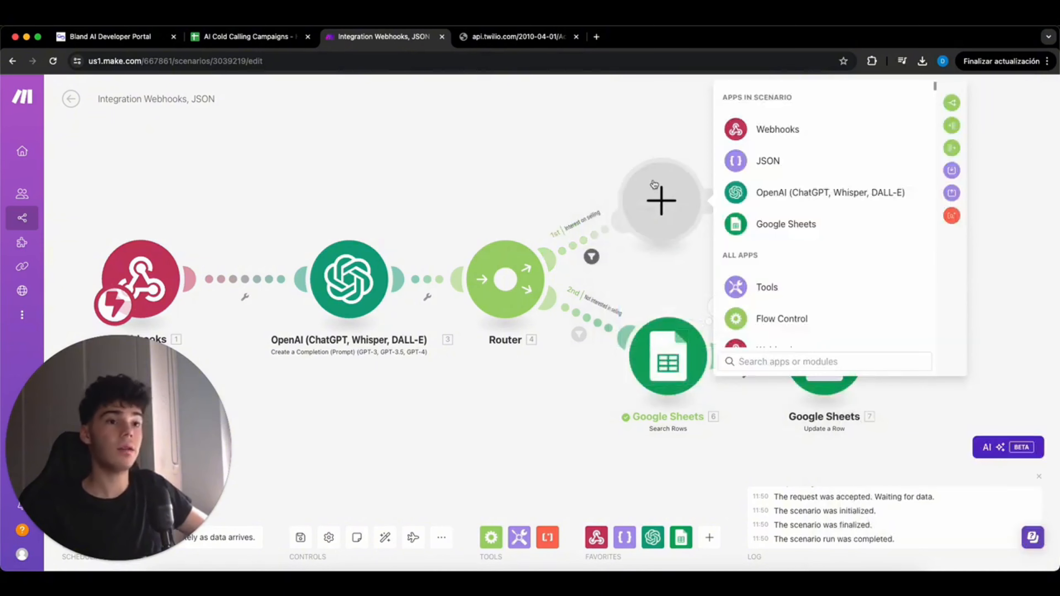
# - Add a Google Sheets Search Rows step on the AI Cold Calling Campaigns spreadsheet, sheet Hoja 1
pyautogui.click(759, 226)
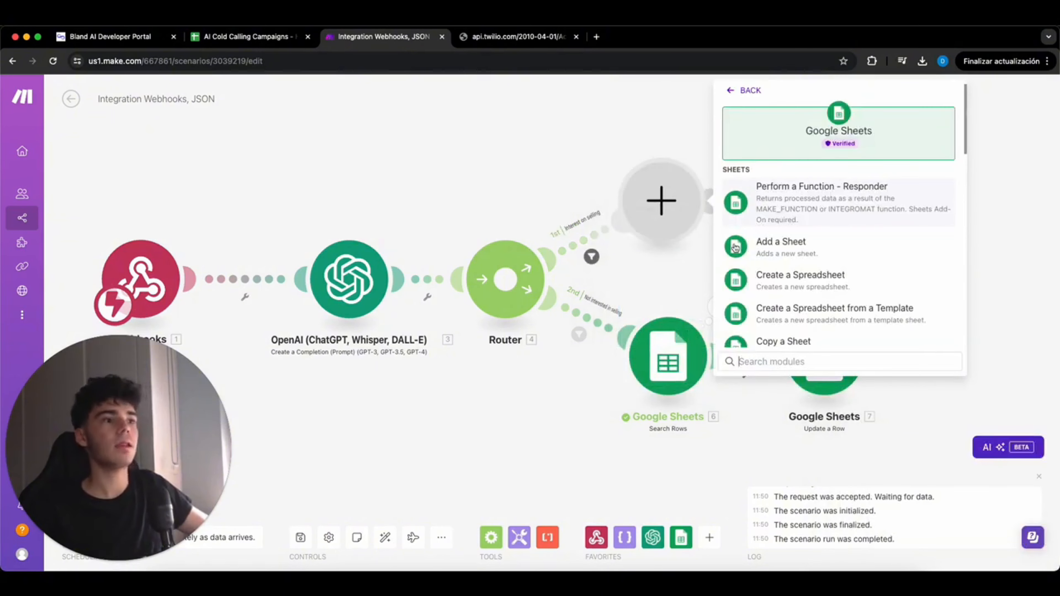
pyautogui.scroll(-2, 764, 272)
pyautogui.scroll(-6, 764, 272)
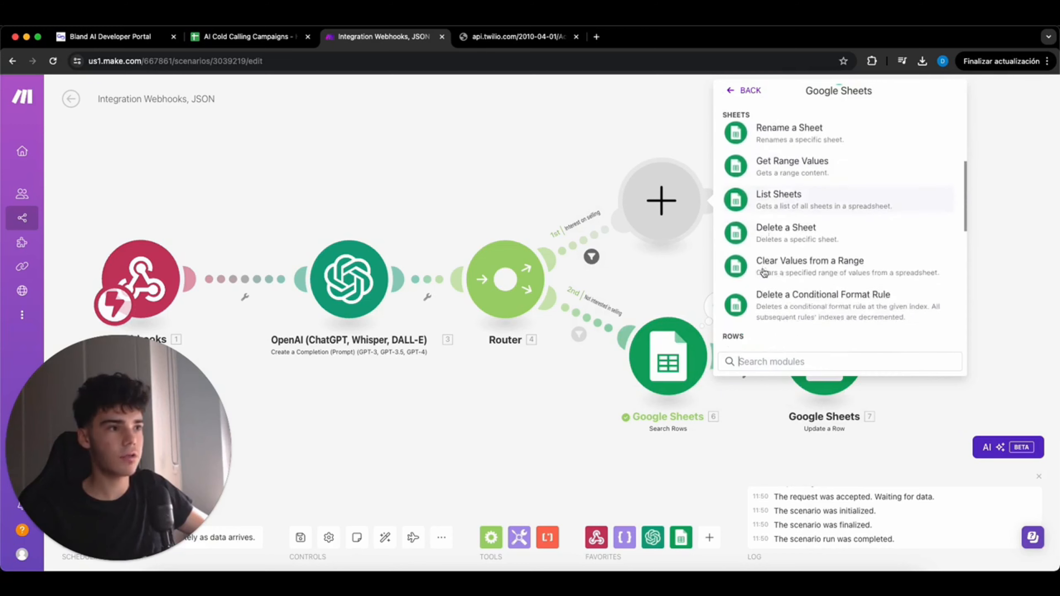
pyautogui.scroll(-2, 763, 269)
pyautogui.click(764, 267)
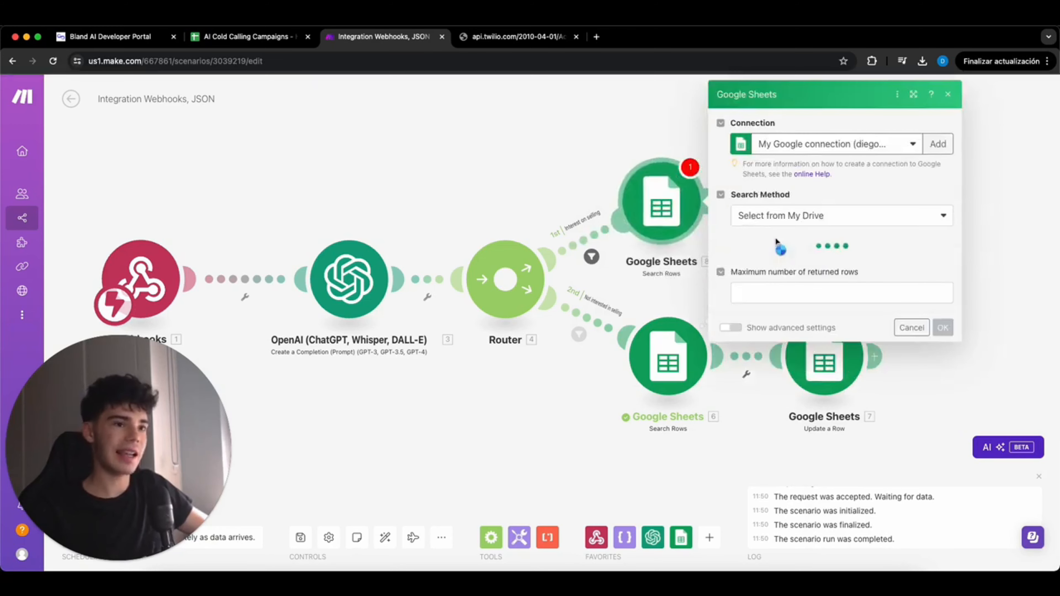
pyautogui.click(800, 263)
pyautogui.click(795, 303)
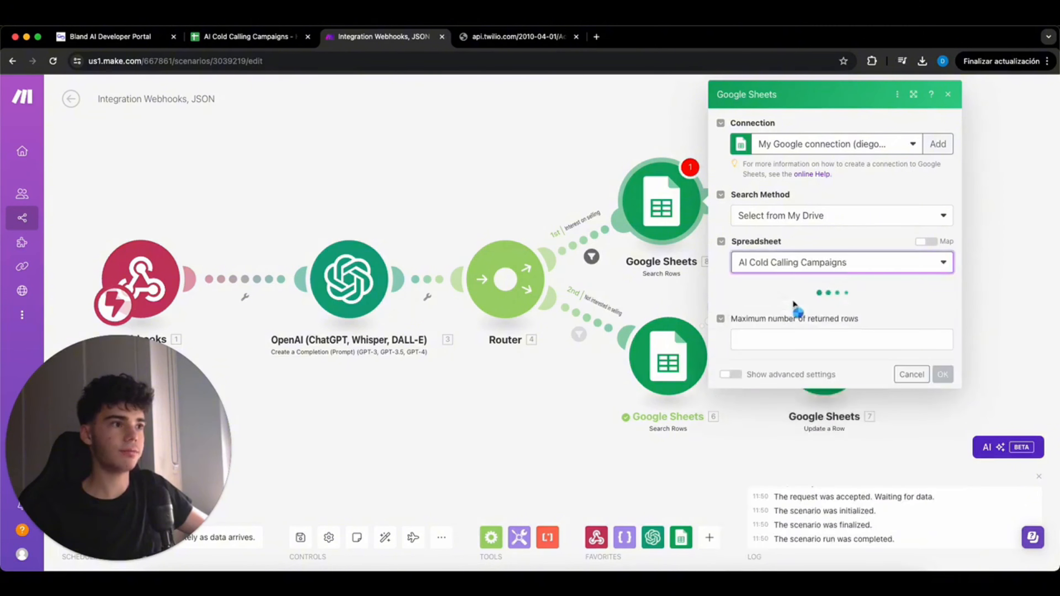
pyautogui.click(811, 338)
pyautogui.write('1')
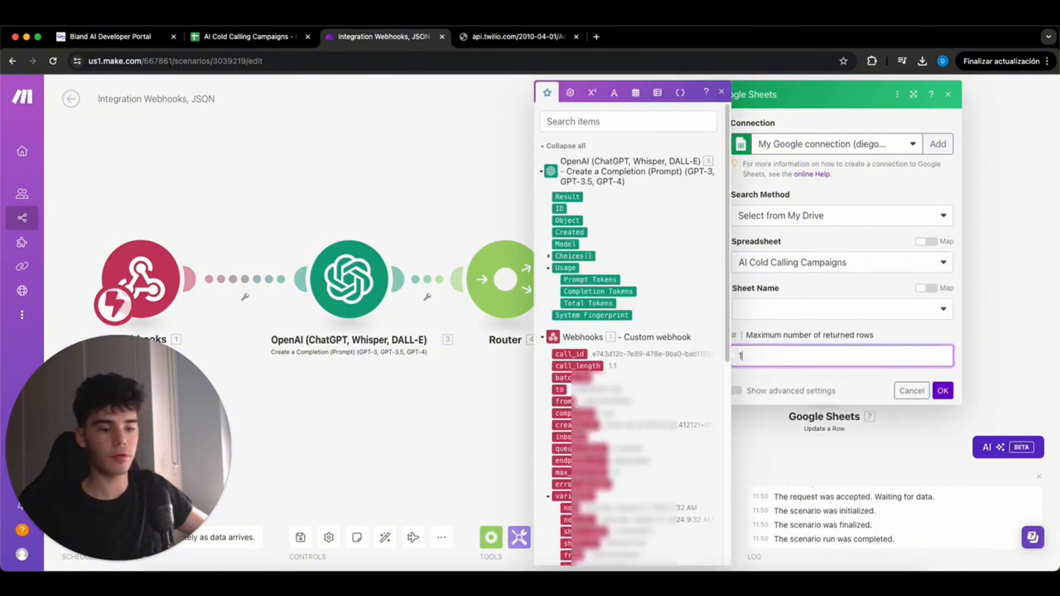
pyautogui.click(783, 310)
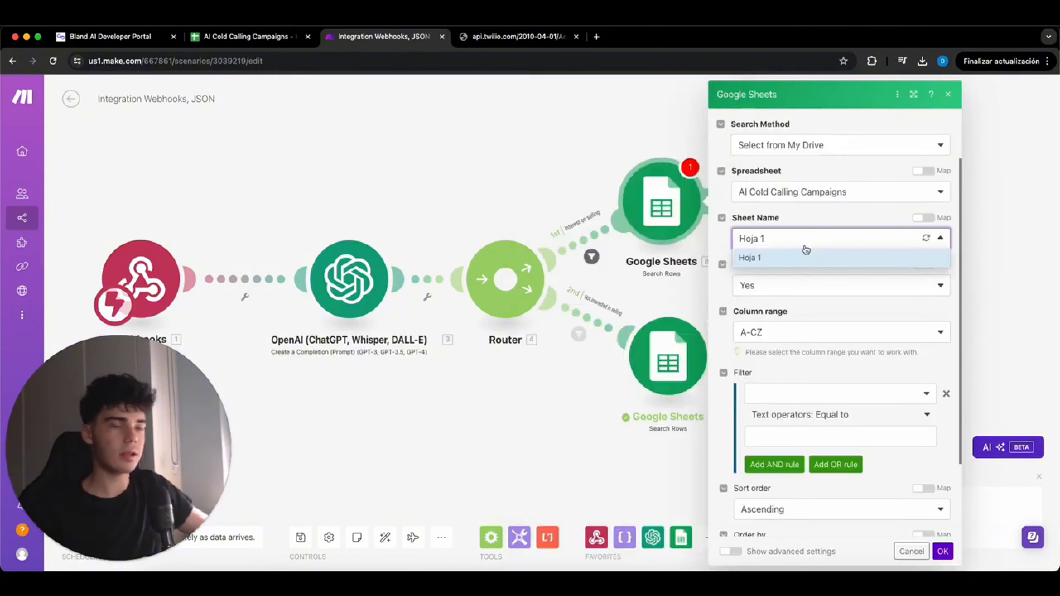
pyautogui.click(806, 256)
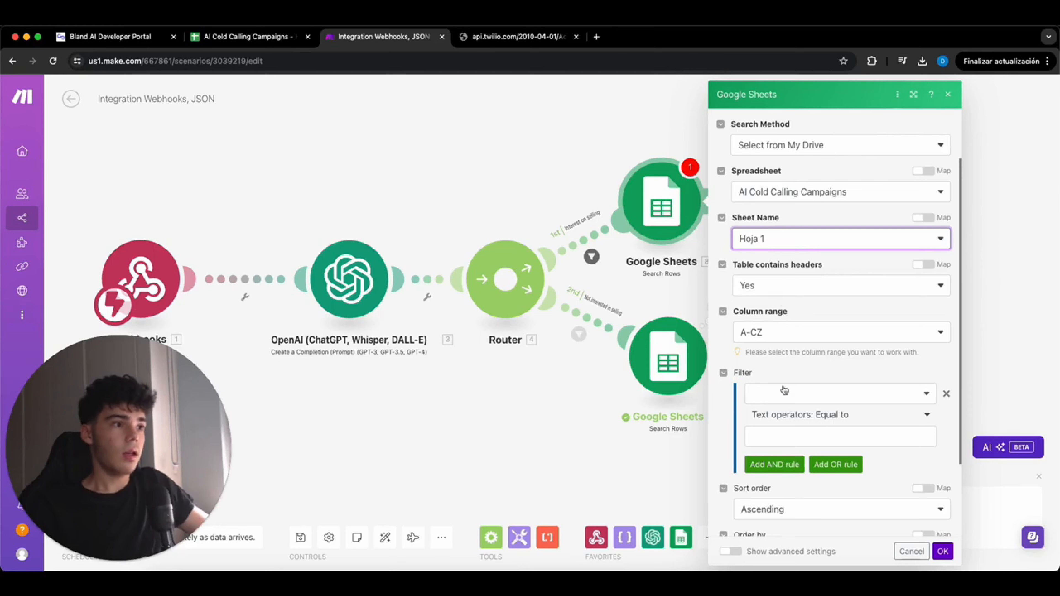
# - Filter rows where phone_number (A) equals the webhook's to number, limit to 1 row, and save
pyautogui.click(807, 394)
pyautogui.click(798, 411)
pyautogui.scroll(-2, 807, 372)
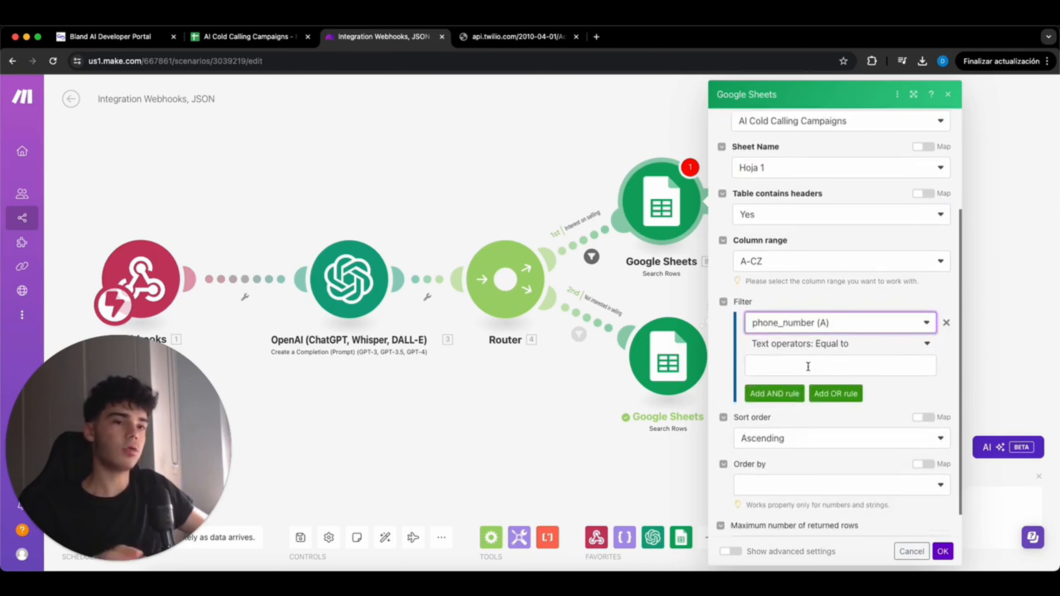
pyautogui.click(809, 367)
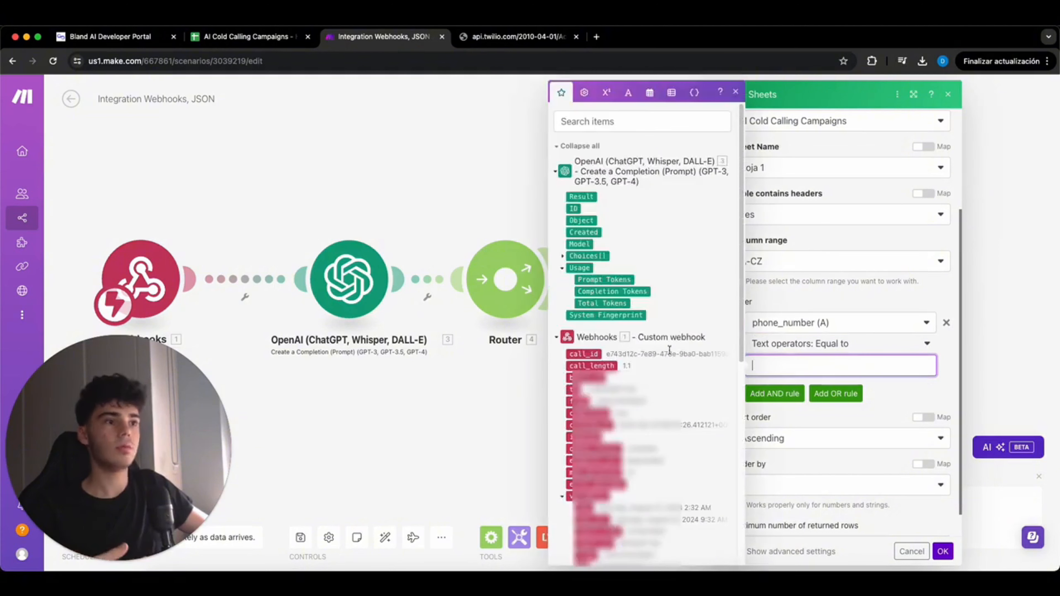
pyautogui.click(572, 390)
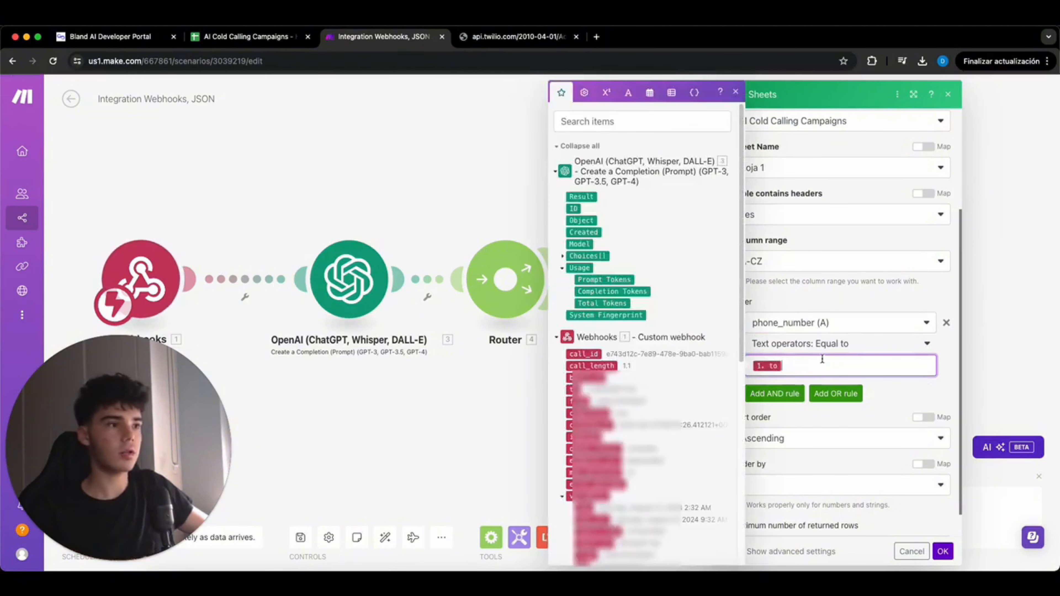
pyautogui.scroll(-1, 822, 359)
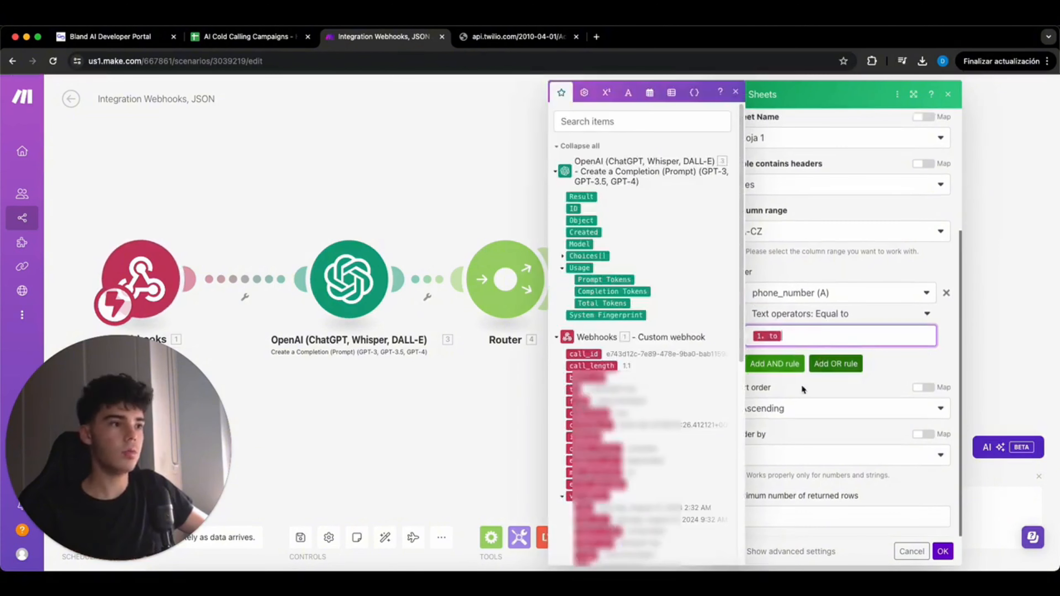
pyautogui.click(821, 518)
pyautogui.write('11')
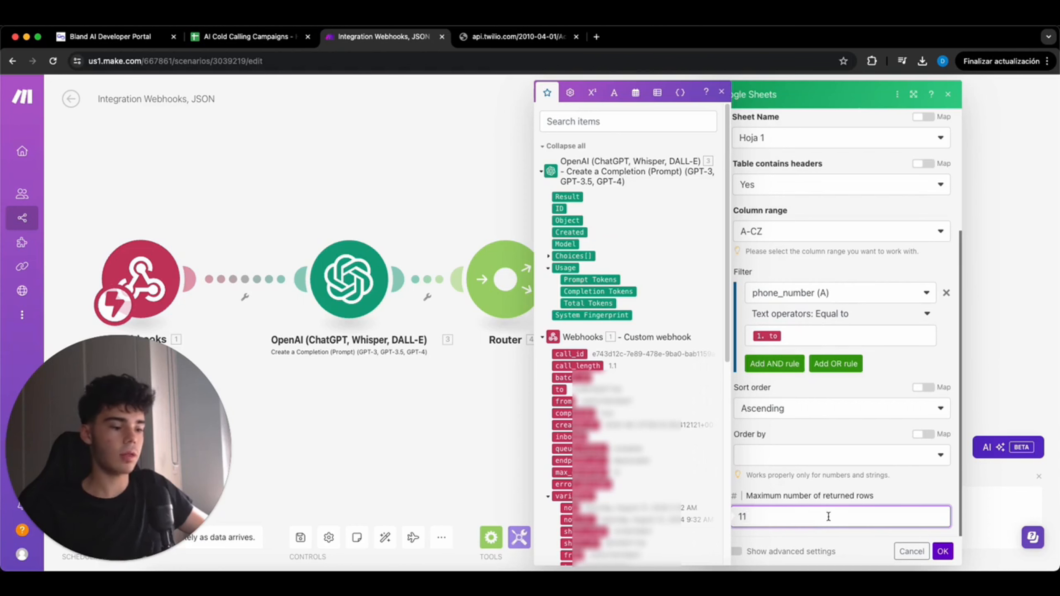
pyautogui.press('BackSpace')
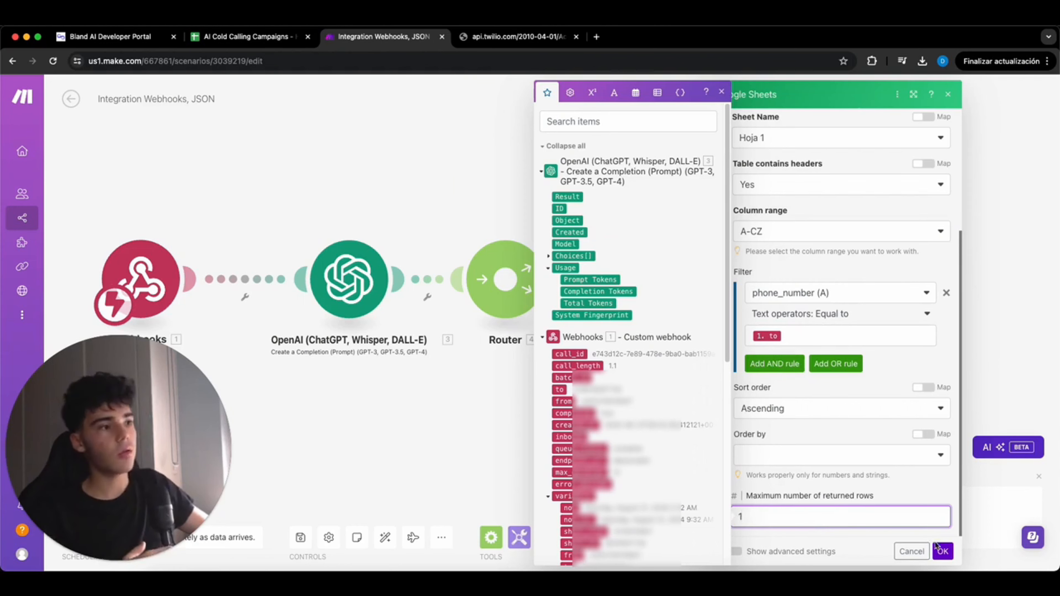
pyautogui.click(942, 551)
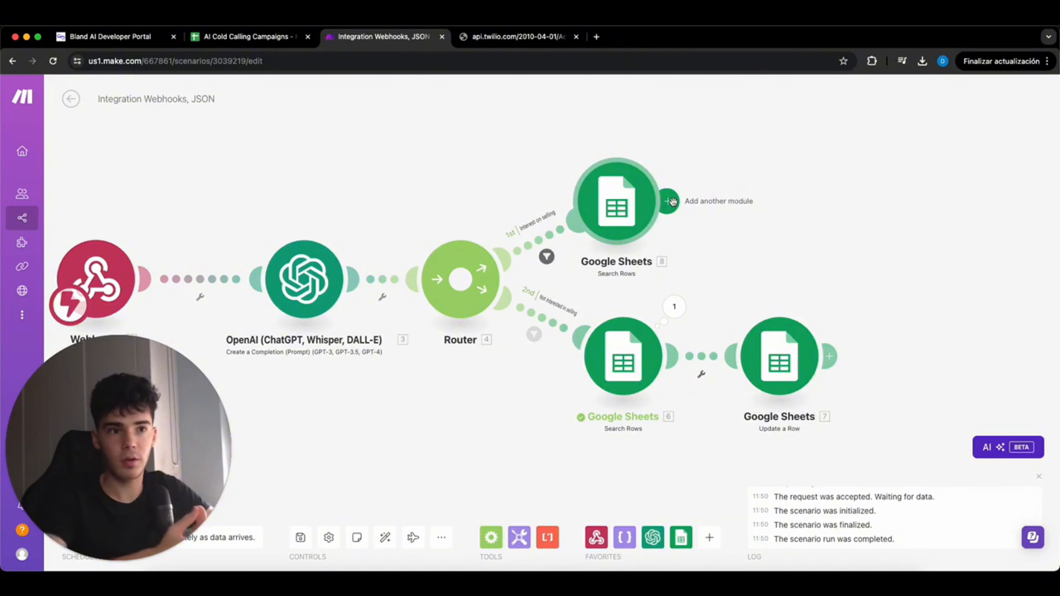
# - Add an OpenAI gpt-4o-mini completion with a System prompt extracting the selling reason
pyautogui.click(669, 201)
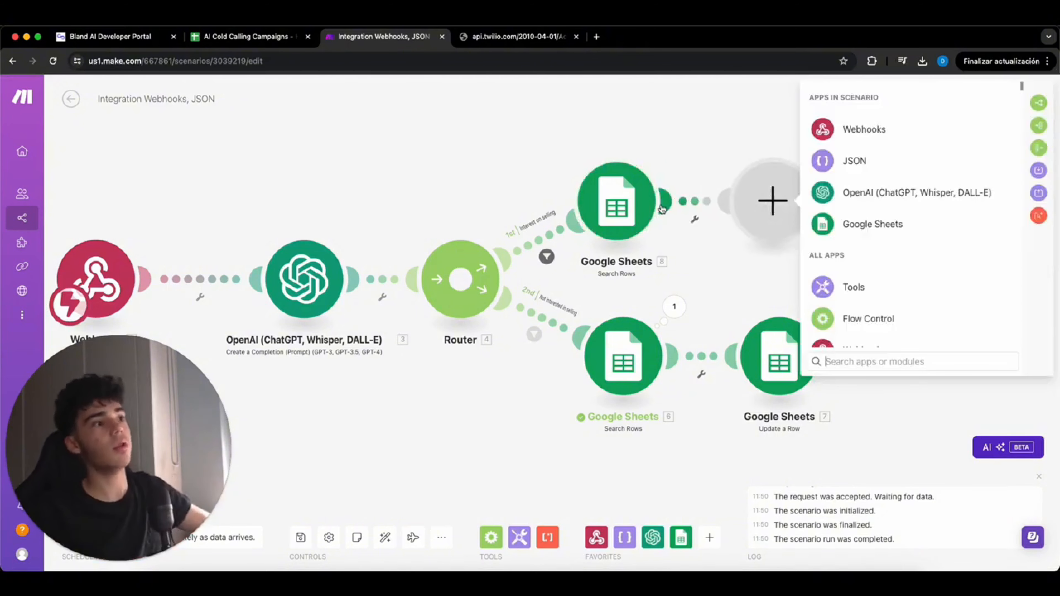
pyautogui.click(914, 199)
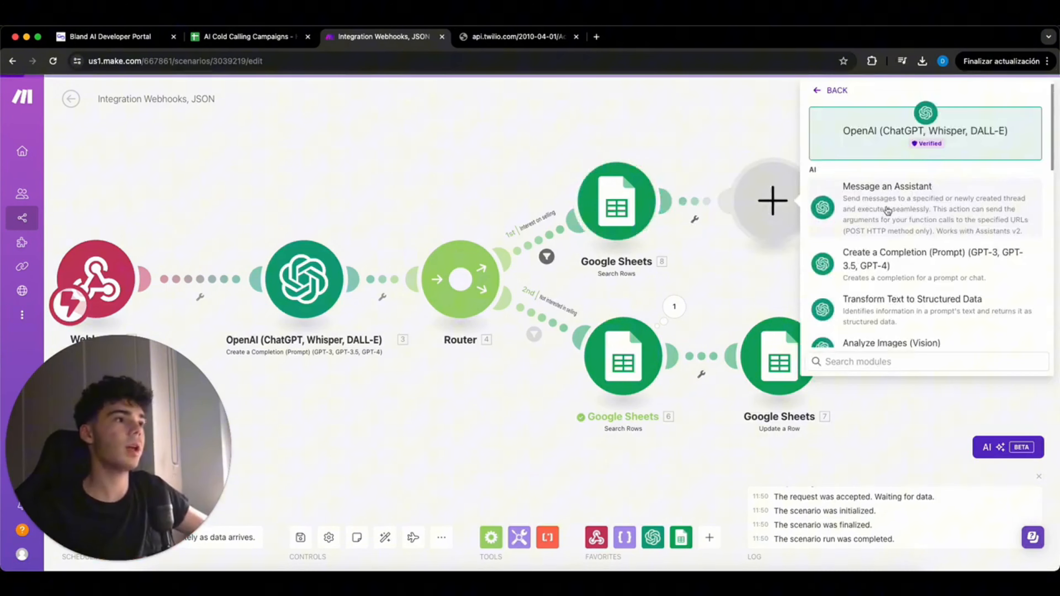
pyautogui.click(911, 274)
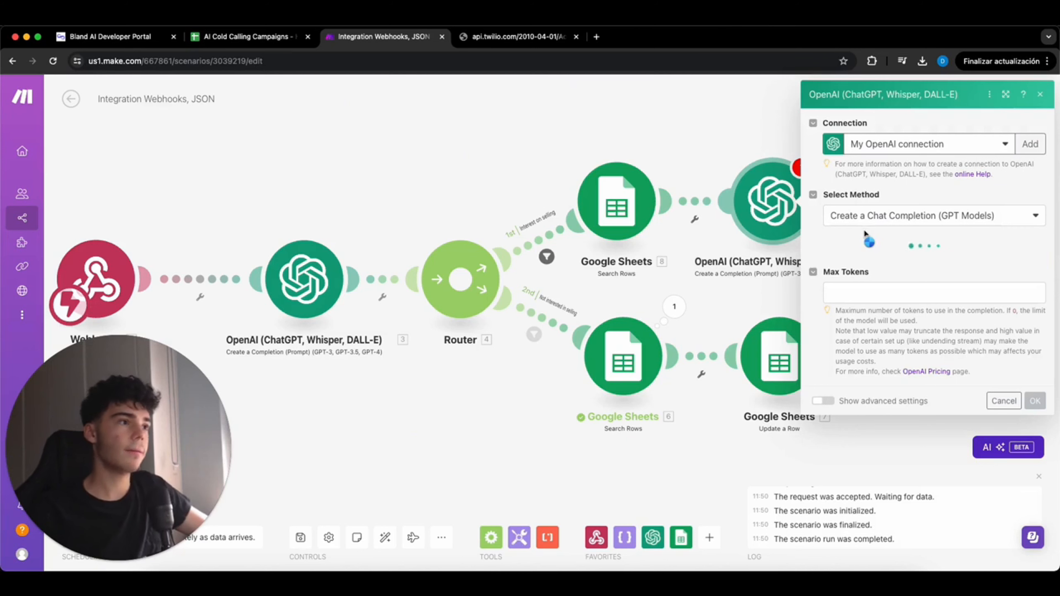
pyautogui.click(876, 263)
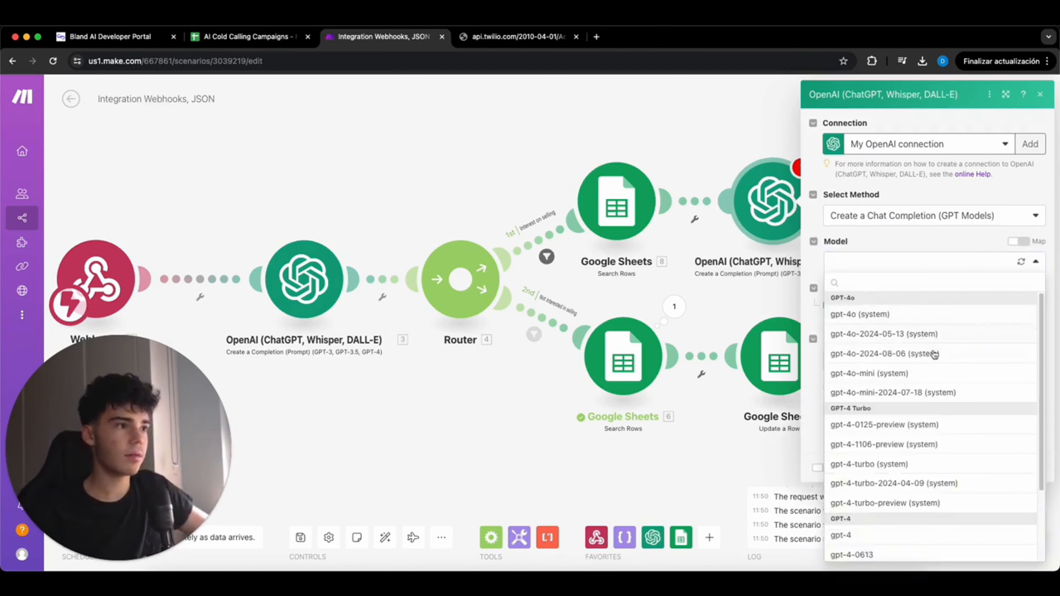
pyautogui.click(877, 373)
pyautogui.click(842, 309)
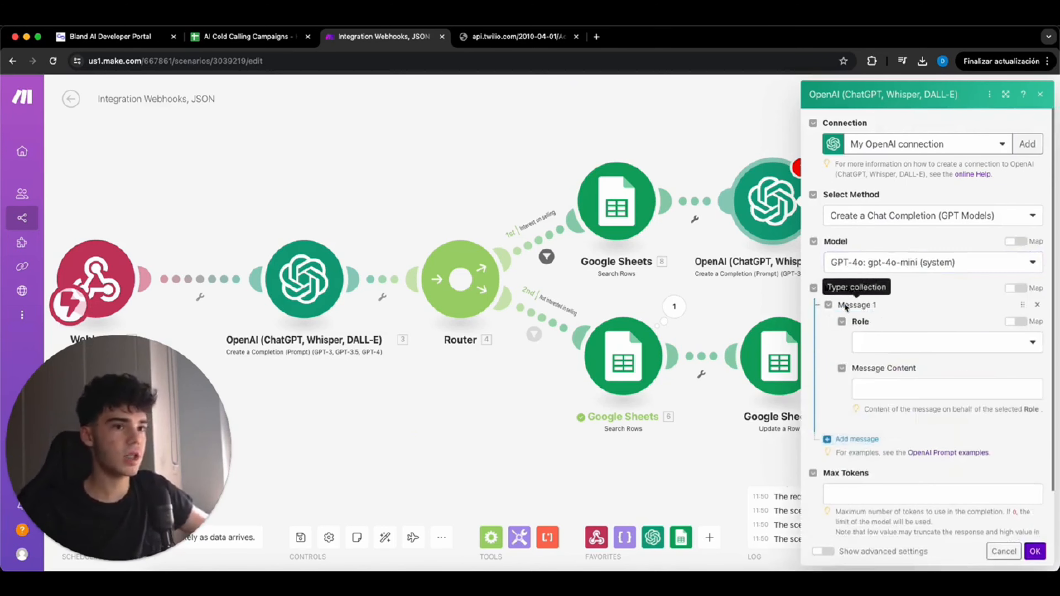
pyautogui.click(893, 343)
pyautogui.click(892, 357)
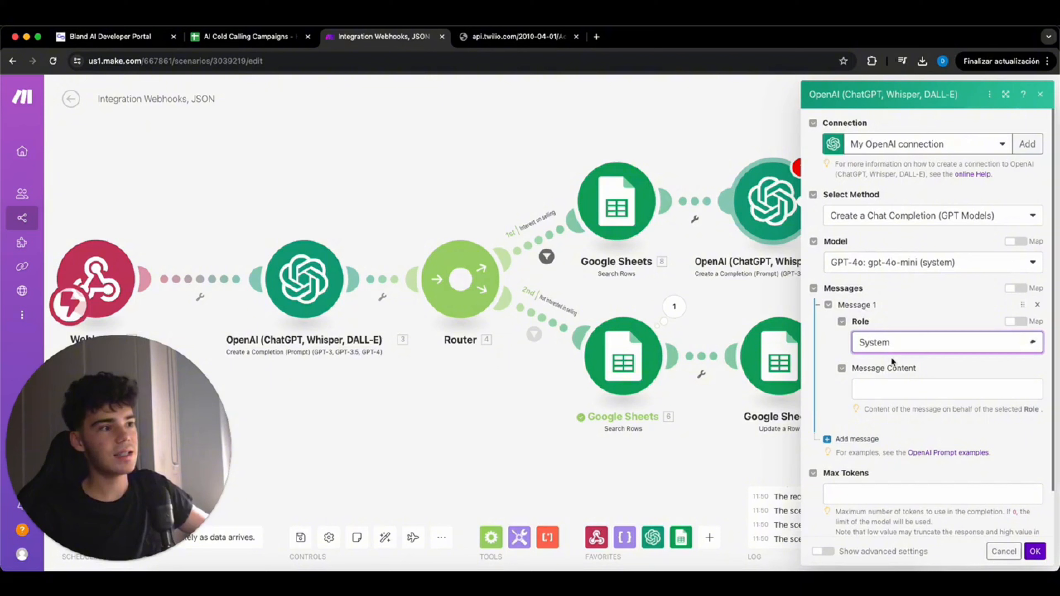
pyautogui.click(920, 383)
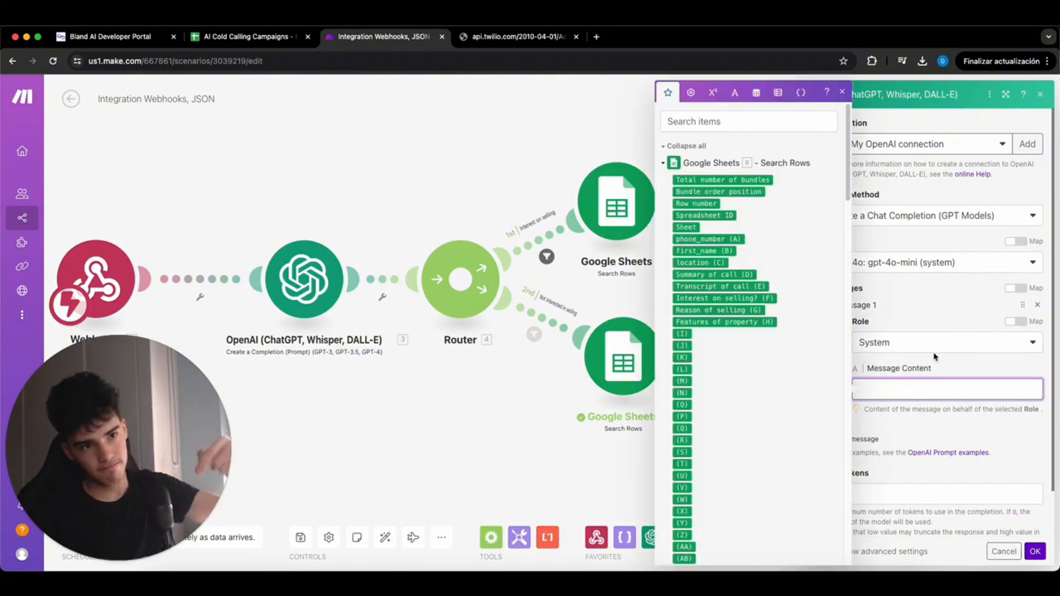
pyautogui.write('Extract from the transcript (1. concatenated_transcript) the reason of why the user is interested in selling his property  #Example output: Max wants to chill in his retirement and wants to move to the beach')
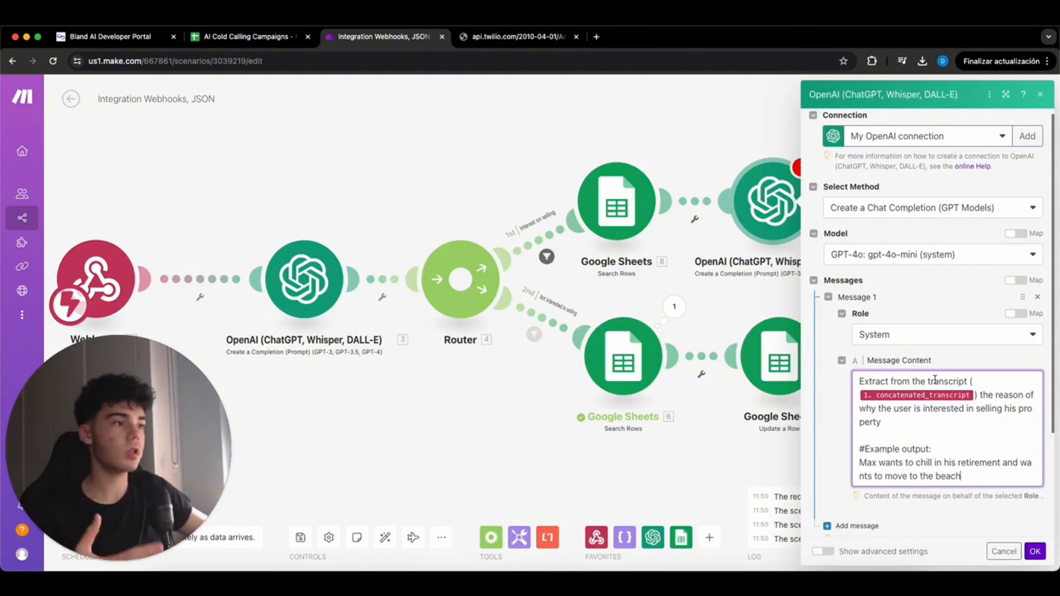
# - Set Max Tokens to 250 and Temperature to 0.2, then save the OpenAI step
pyautogui.scroll(-5, 968, 426)
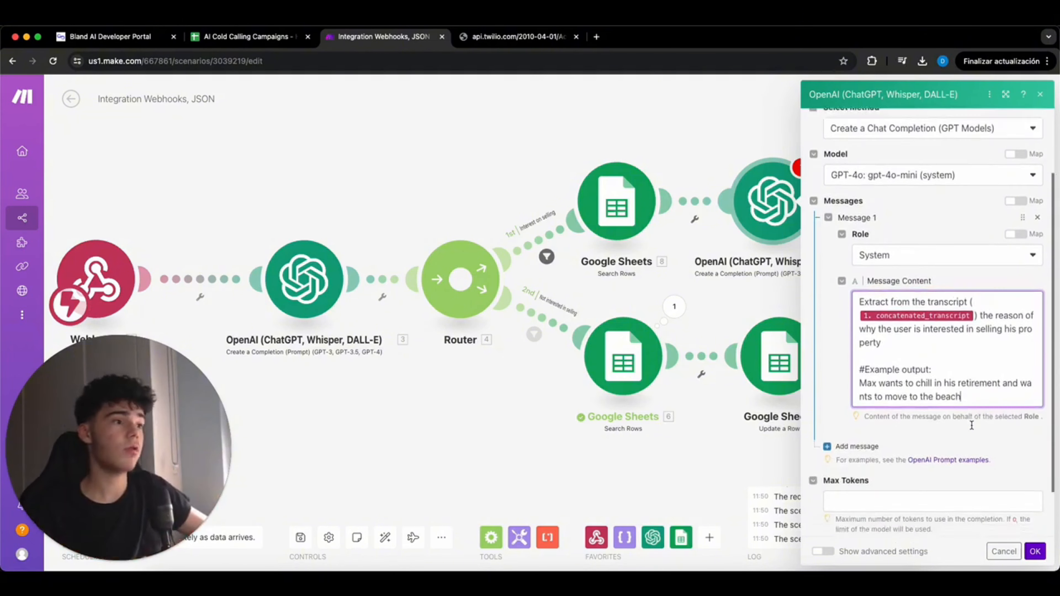
pyautogui.click(898, 449)
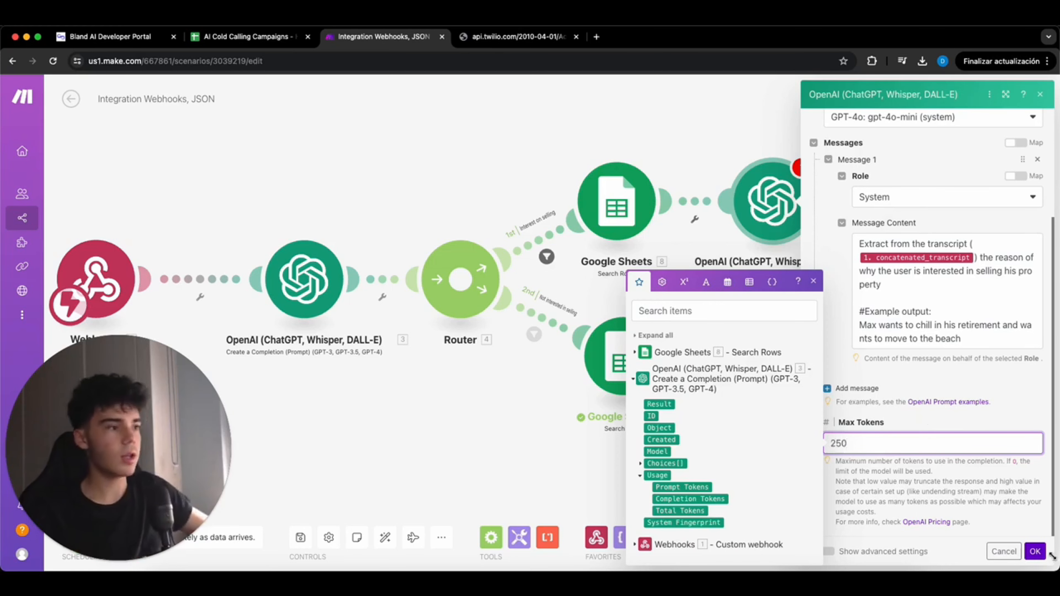
pyautogui.click(863, 557)
pyautogui.scroll(-8, 870, 461)
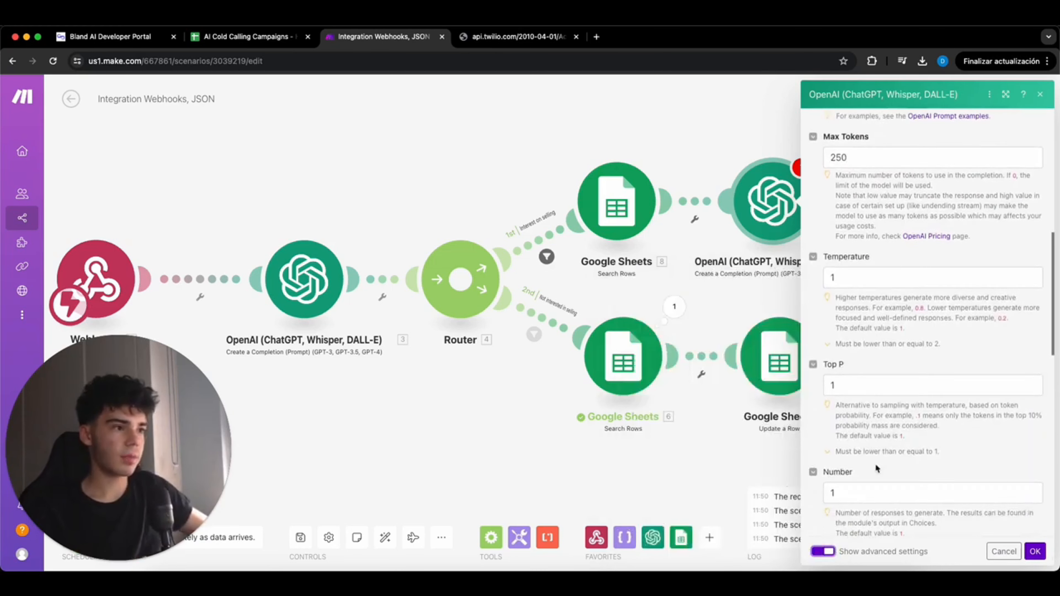
pyautogui.click(853, 247)
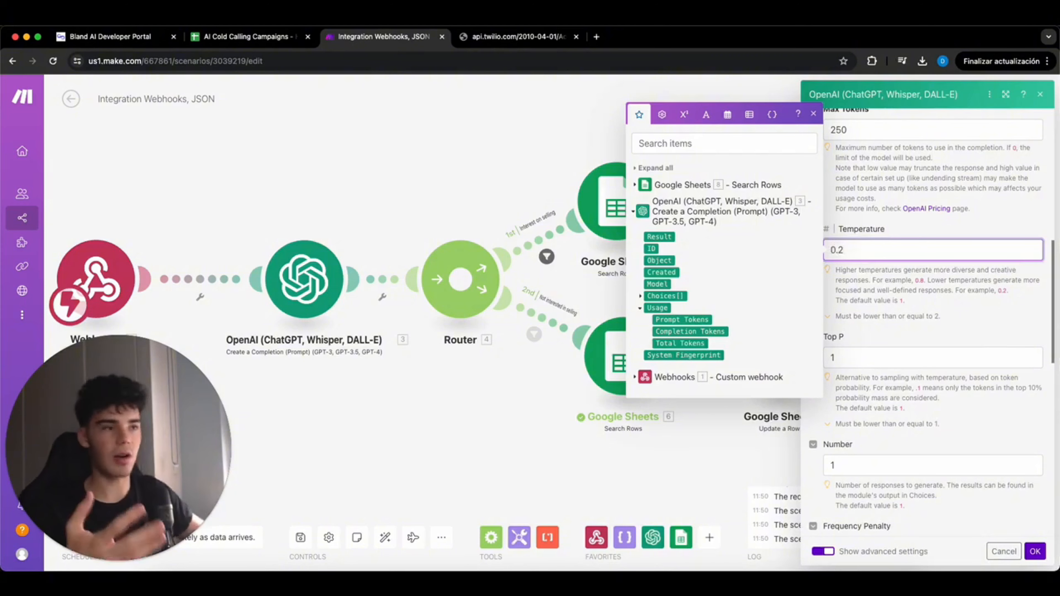
pyautogui.click(1035, 551)
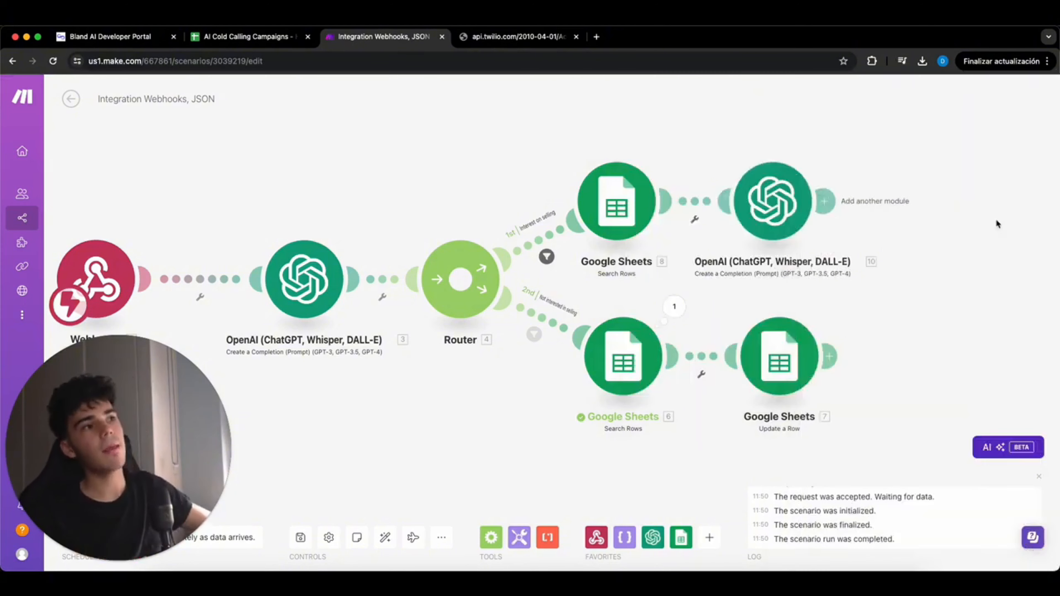
# - Add a second gpt-4o-mini completion with a System message extracting property features, and save it
pyautogui.scroll(-2, 825, 176)
pyautogui.click(825, 195)
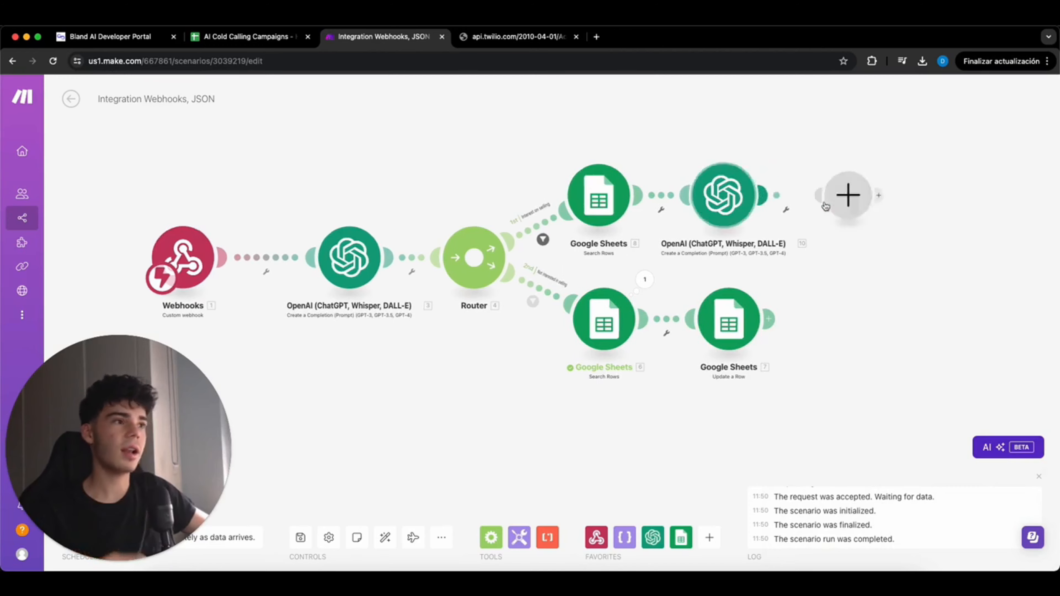
pyautogui.click(835, 204)
pyautogui.click(835, 264)
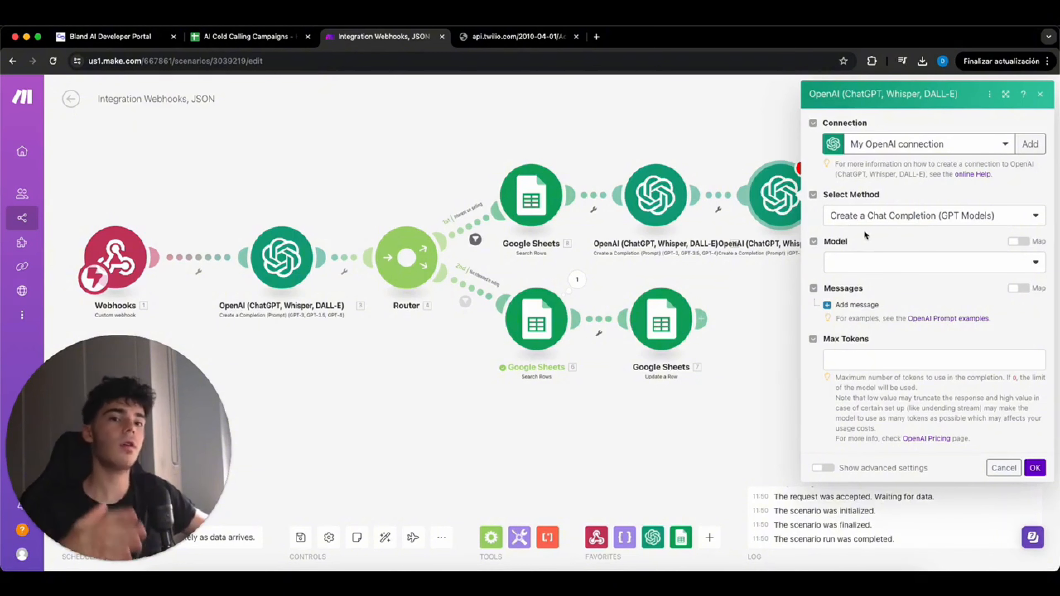
pyautogui.click(896, 262)
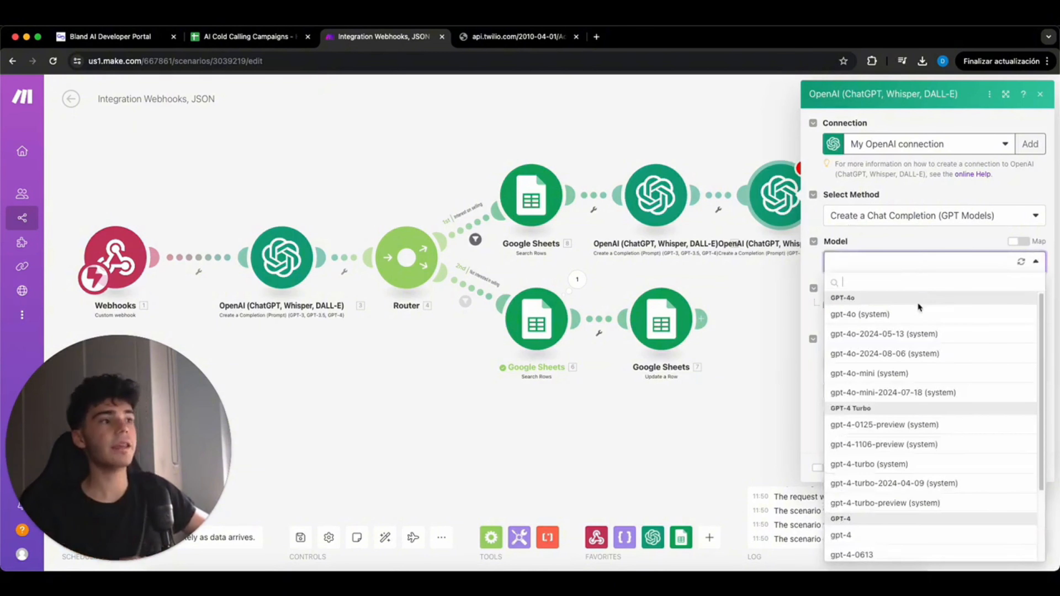
pyautogui.click(991, 377)
pyautogui.click(855, 301)
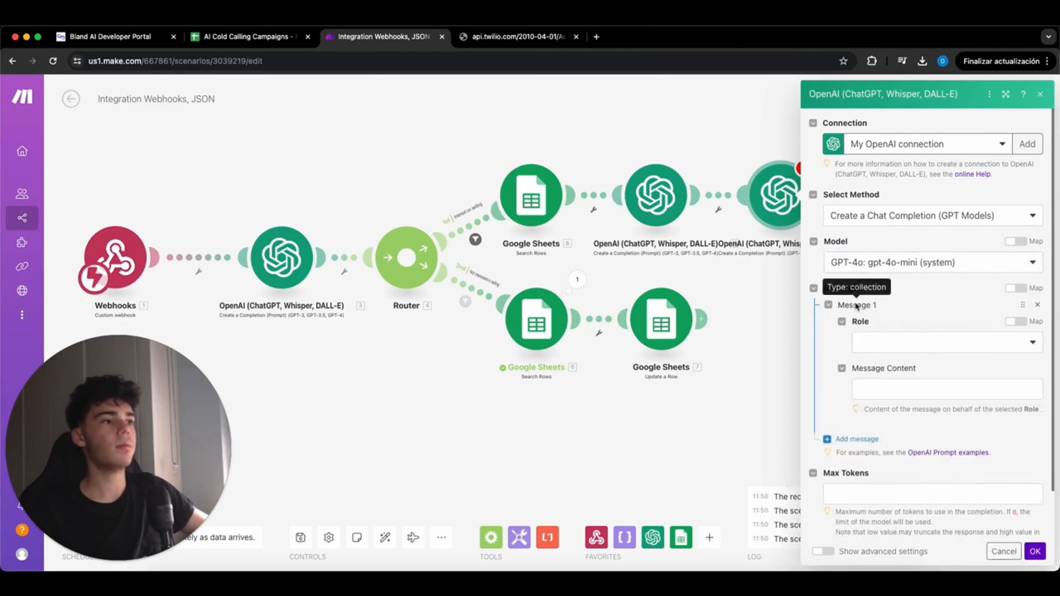
pyautogui.click(891, 342)
pyautogui.click(873, 362)
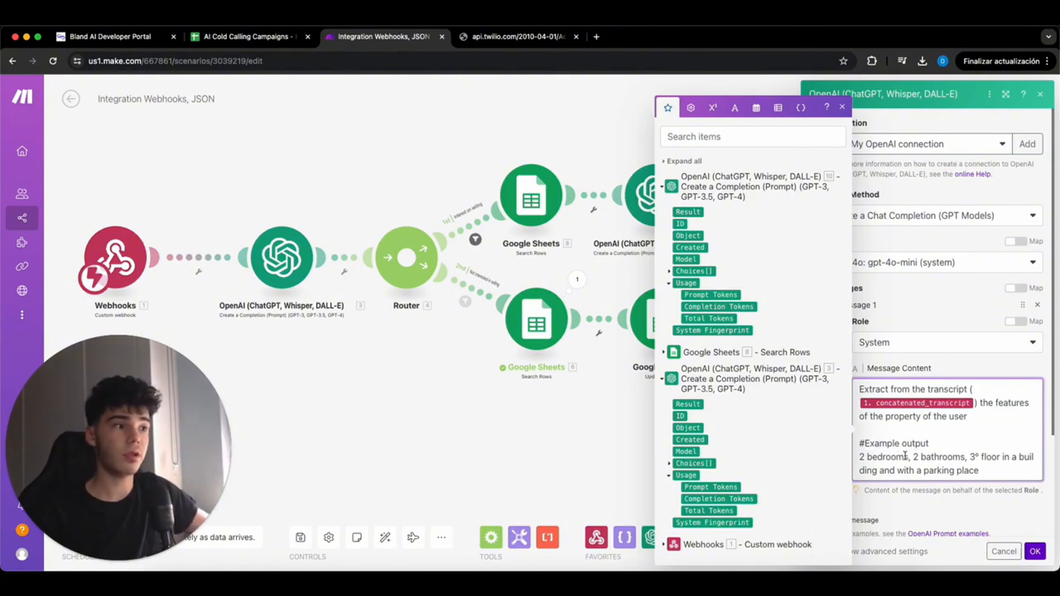
pyautogui.scroll(-3, 939, 460)
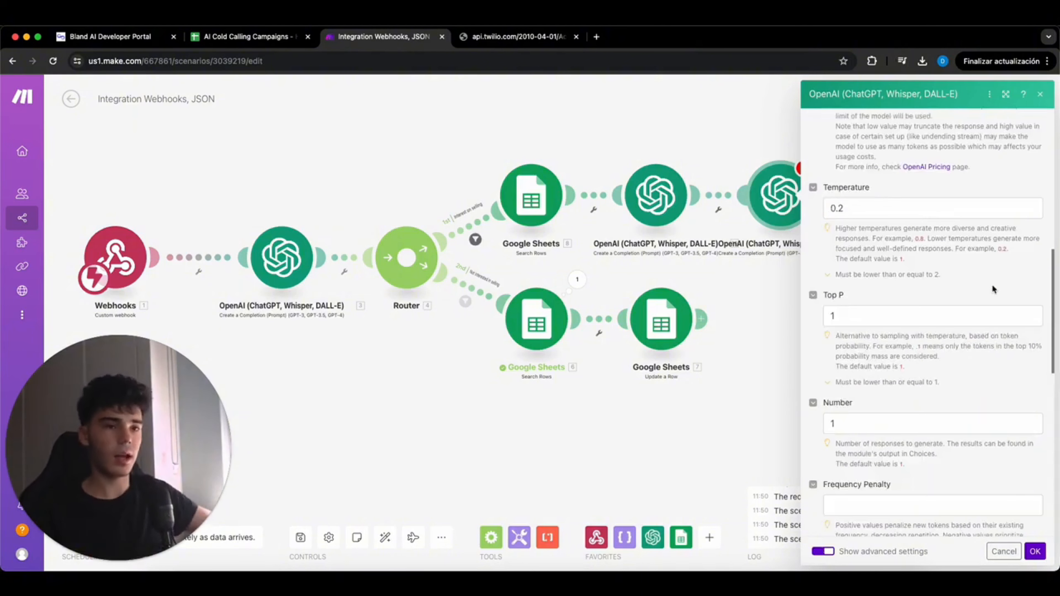
pyautogui.click(1037, 552)
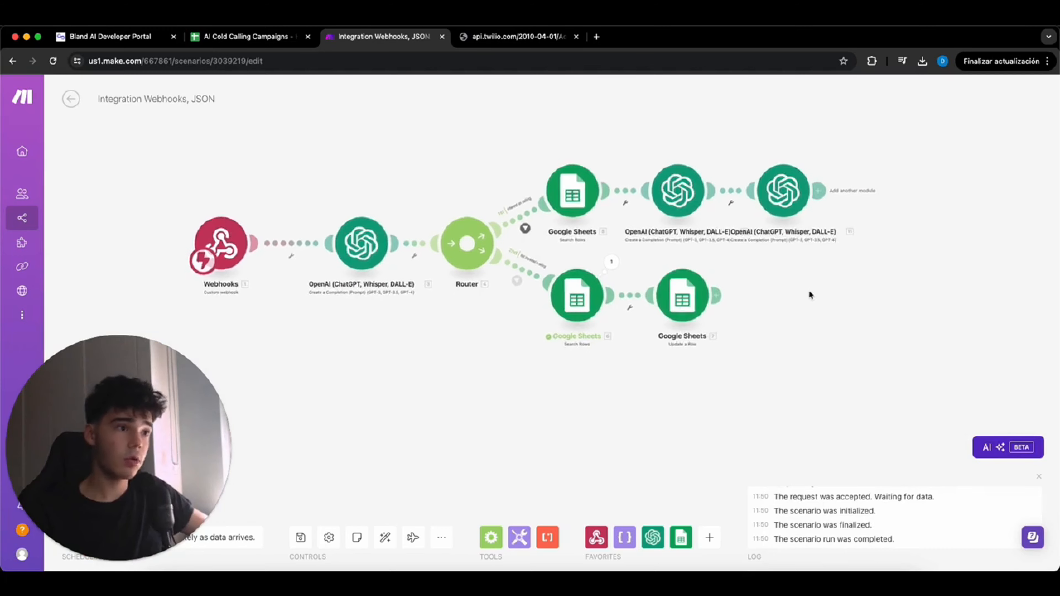
# - Add a Google Sheets Update a Row step on AI Cold Calling Campaigns, sheet Hoja 1
pyautogui.click(818, 191)
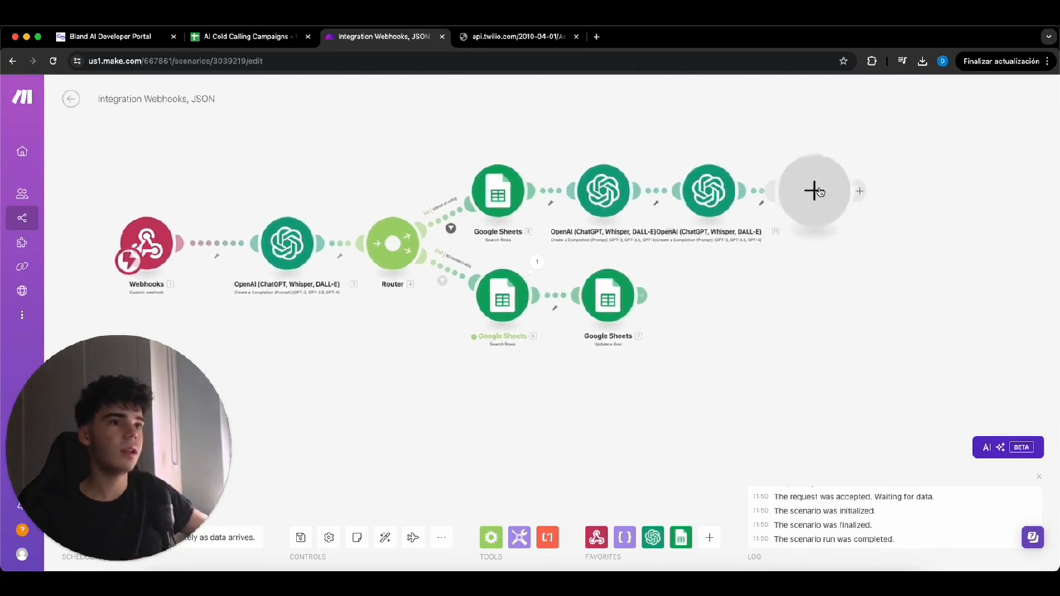
pyautogui.click(856, 226)
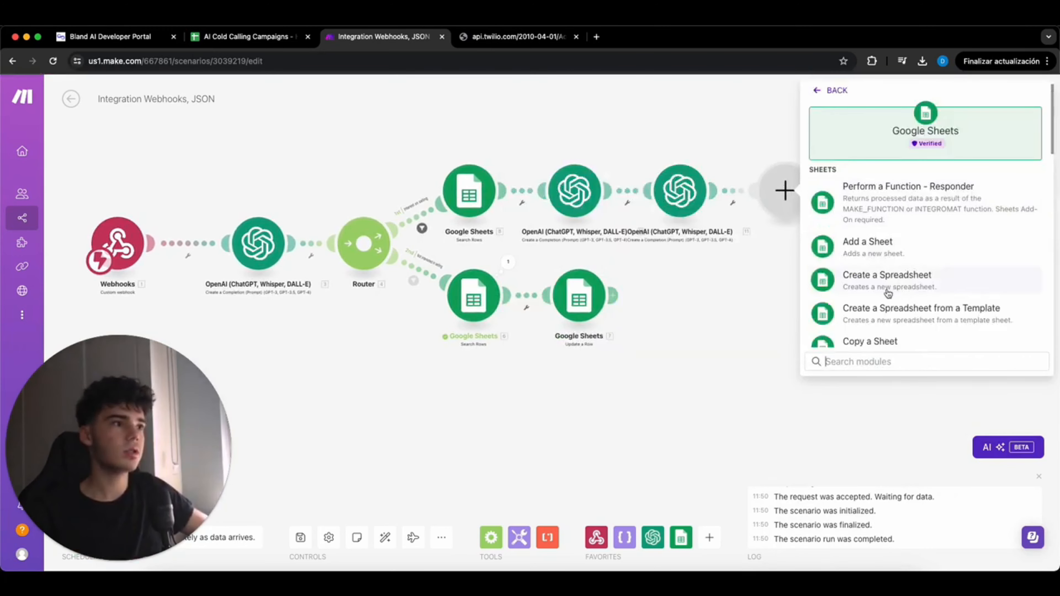
pyautogui.scroll(-12, 888, 294)
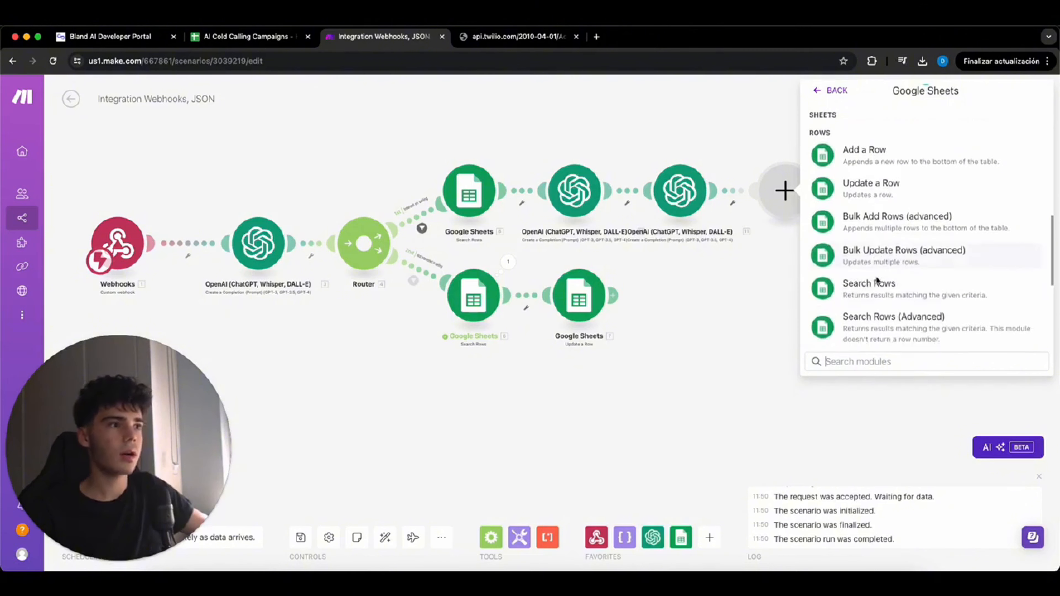
pyautogui.click(876, 188)
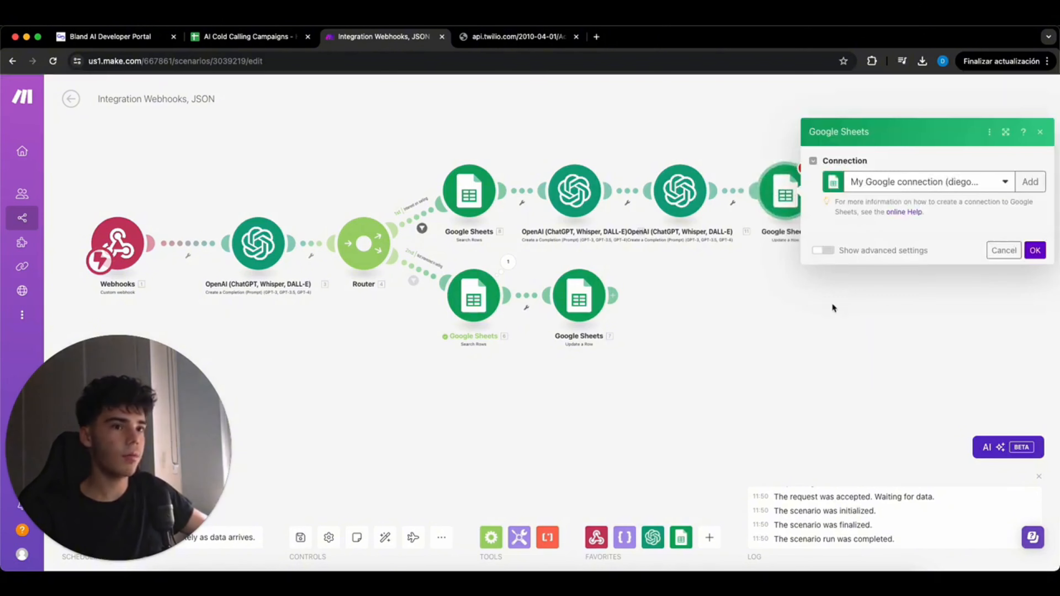
pyautogui.click(876, 310)
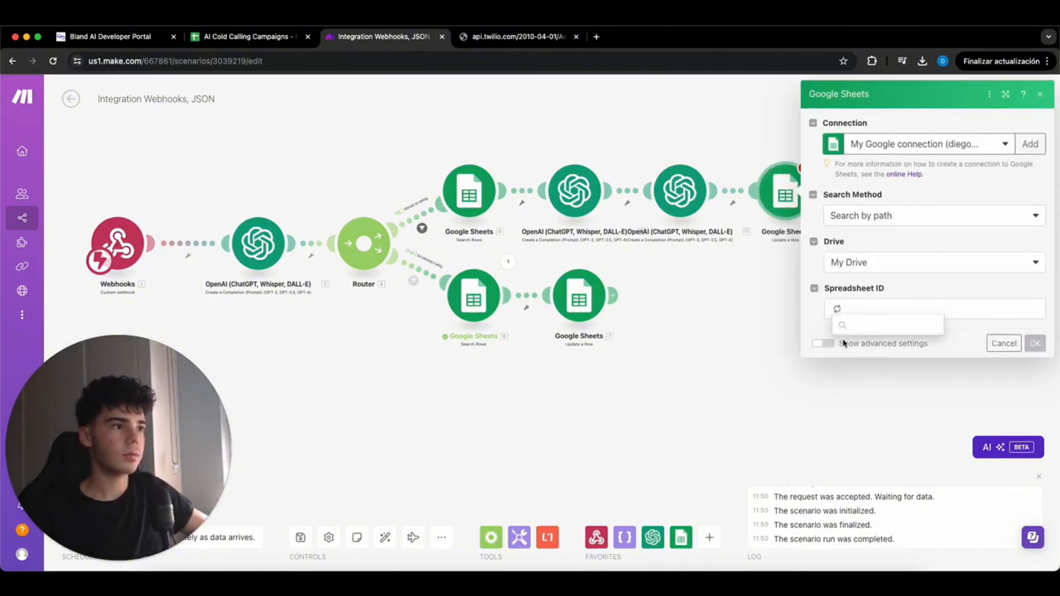
pyautogui.click(869, 363)
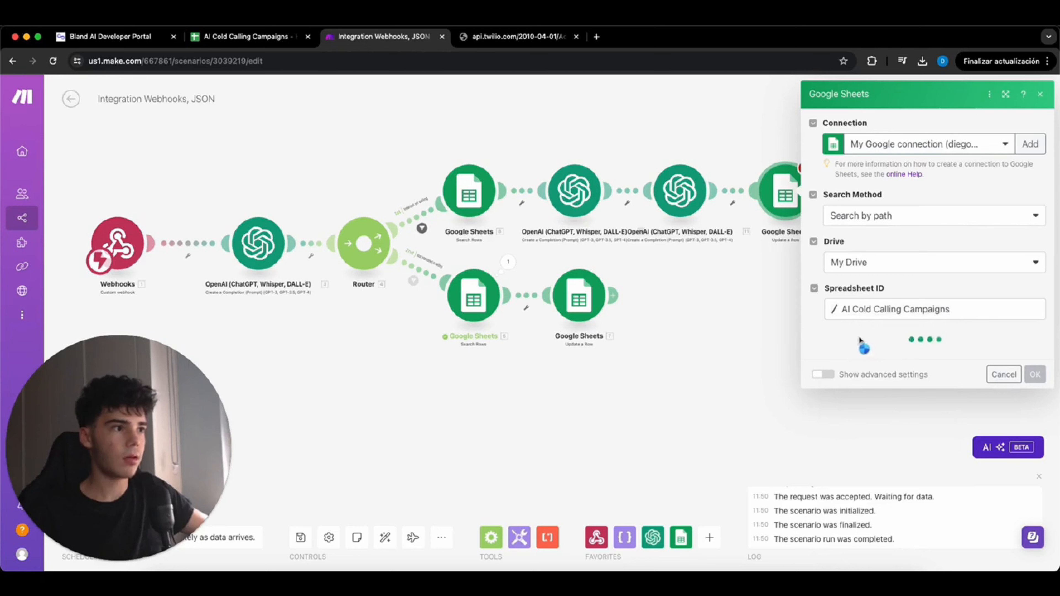
pyautogui.click(865, 356)
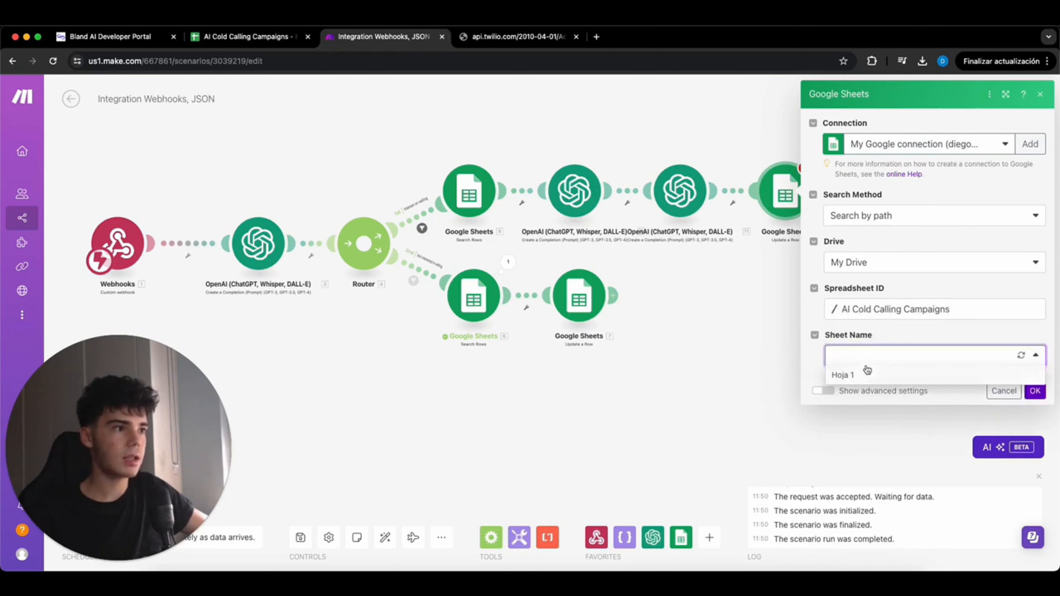
pyautogui.click(852, 375)
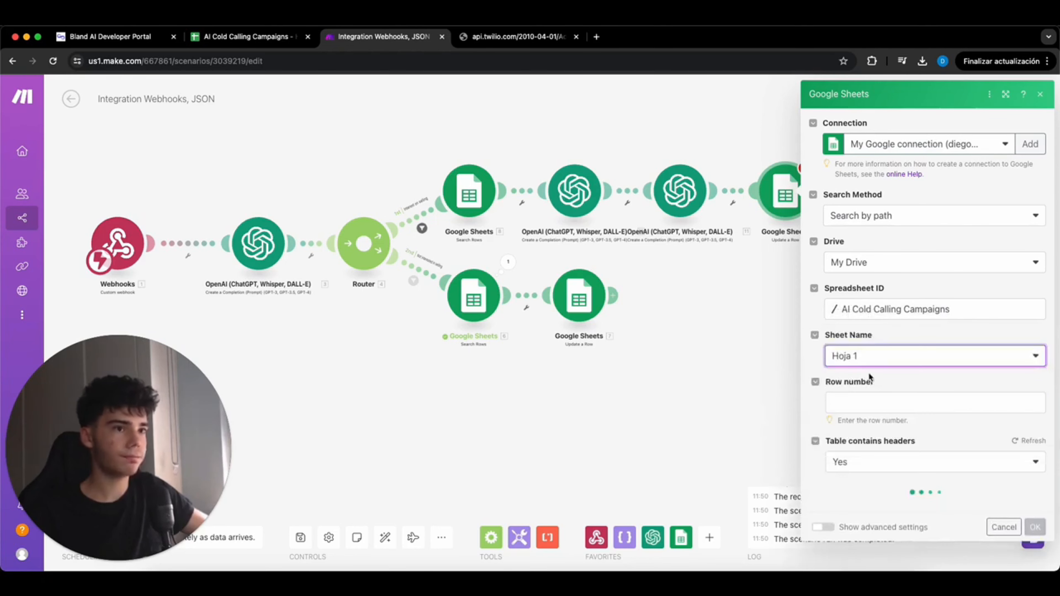
# - Use the searched row's number as the row to update
pyautogui.click(886, 406)
pyautogui.scroll(-1, 768, 359)
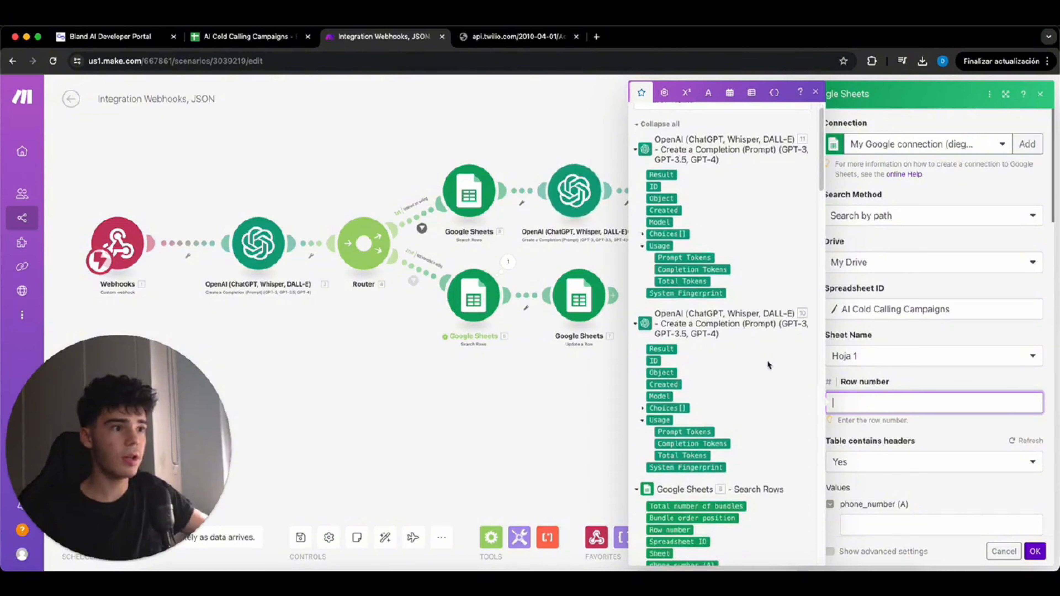
pyautogui.scroll(-1, 767, 360)
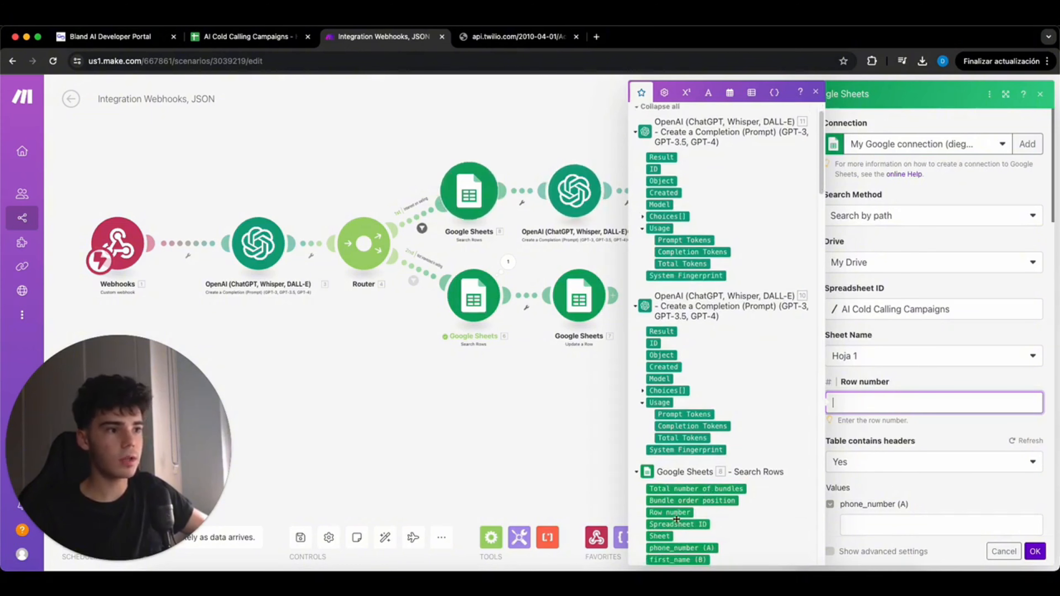
pyautogui.moveTo(677, 519); pyautogui.dragTo(877, 403)
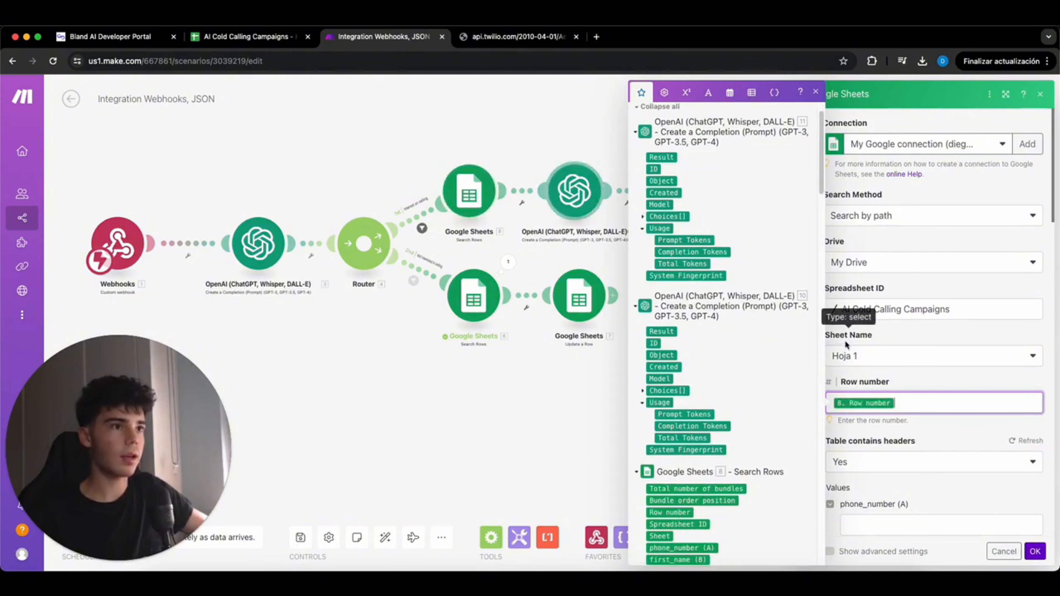
pyautogui.click(935, 372)
pyautogui.scroll(-4, 924, 395)
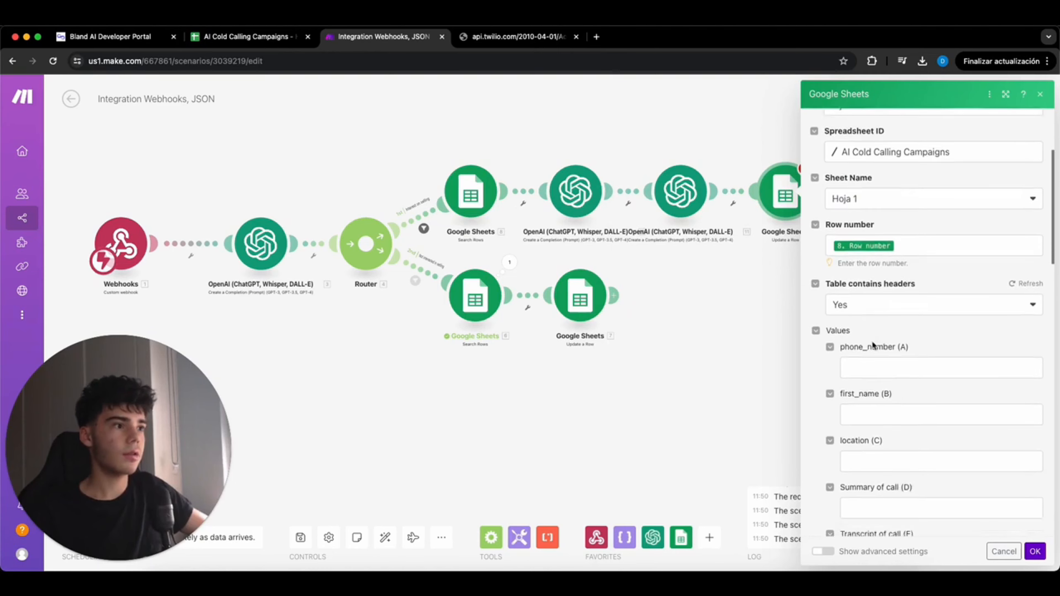
pyautogui.scroll(-5, 872, 345)
# - Fill Interest on selling? with OpenAI step 3's Message.Content
pyautogui.click(898, 377)
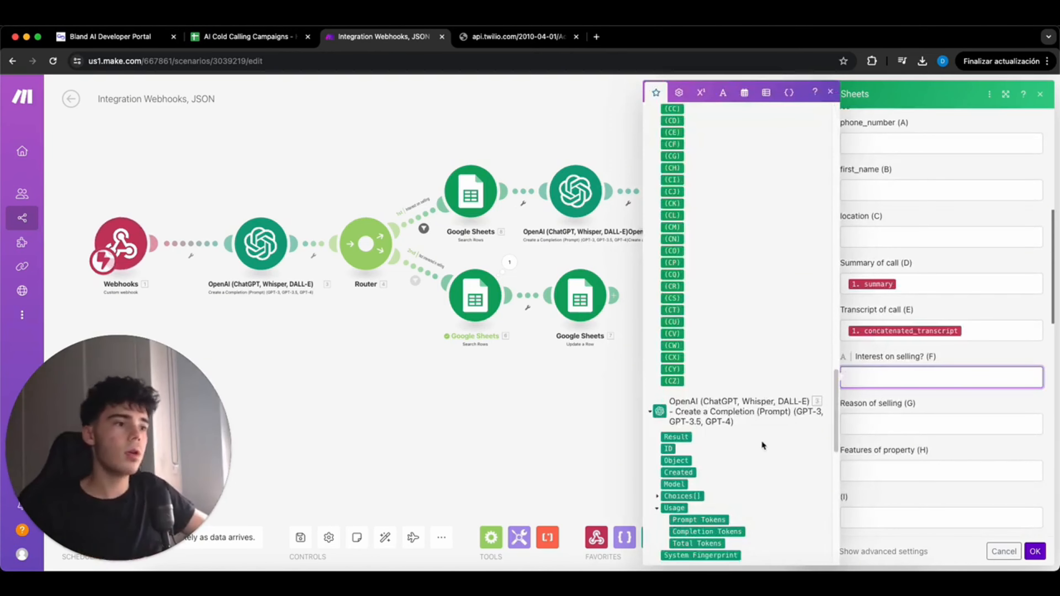
pyautogui.click(665, 496)
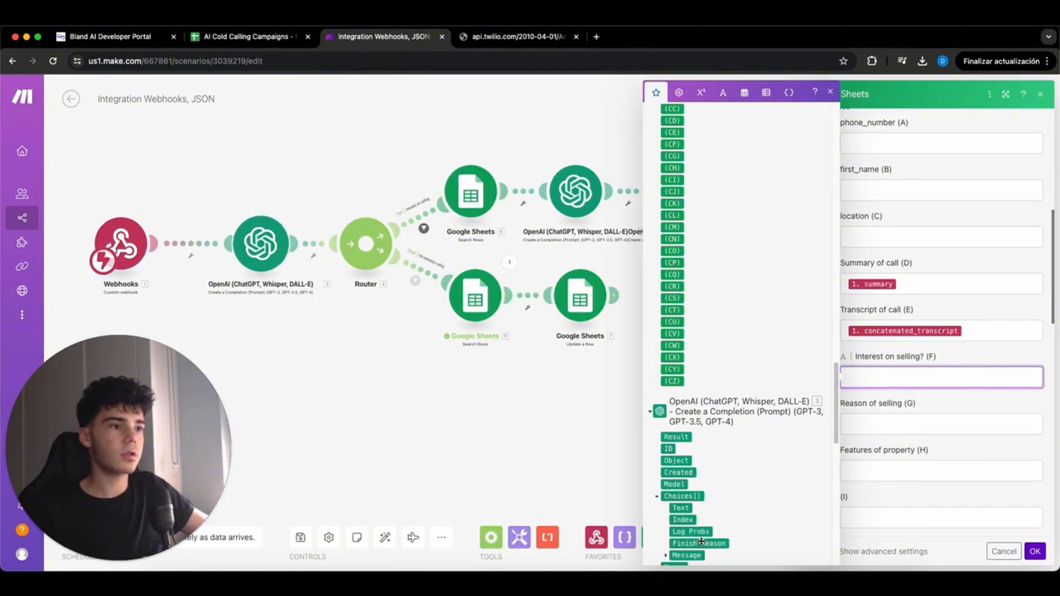
pyautogui.scroll(-1, 695, 533)
pyautogui.click(667, 534)
pyautogui.scroll(-1, 695, 543)
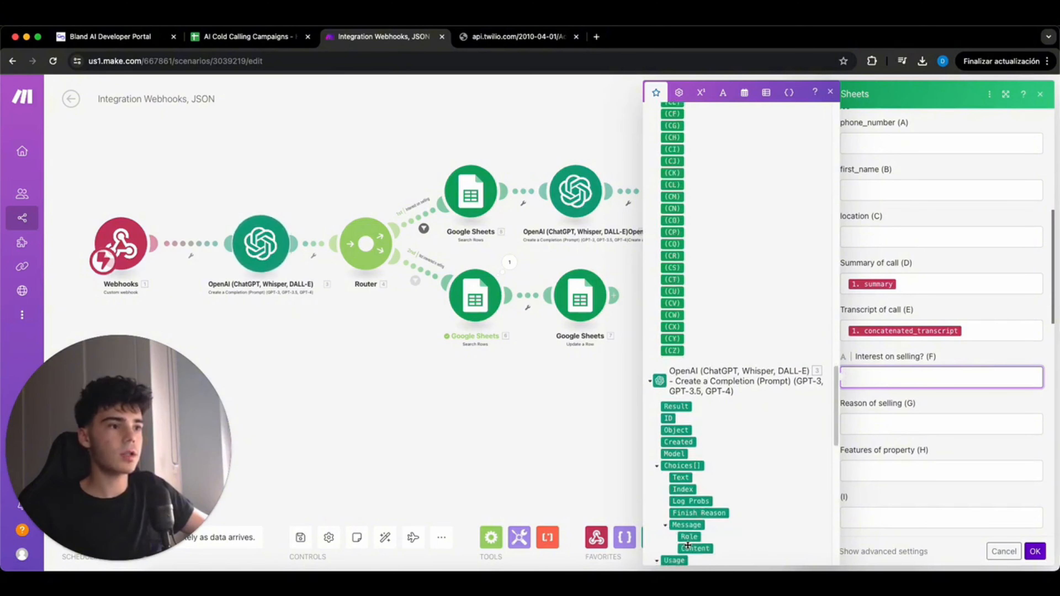
pyautogui.click(695, 549)
pyautogui.press('Tab')
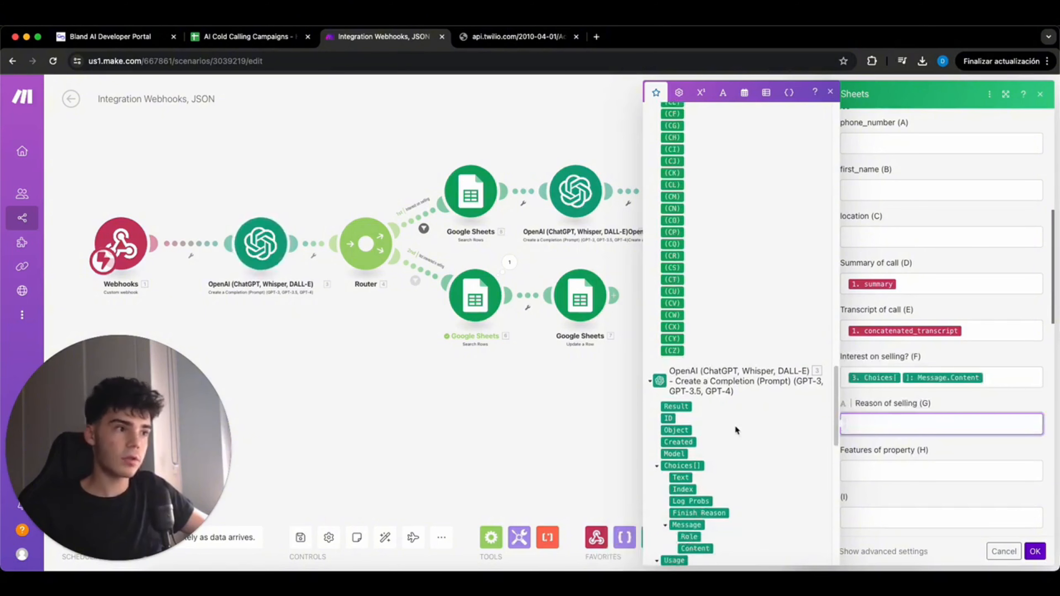
# - Fill Reason of selling with step 10's reply and Features of property with step 11's reply
pyautogui.scroll(10, 715, 428)
pyautogui.scroll(5, 715, 425)
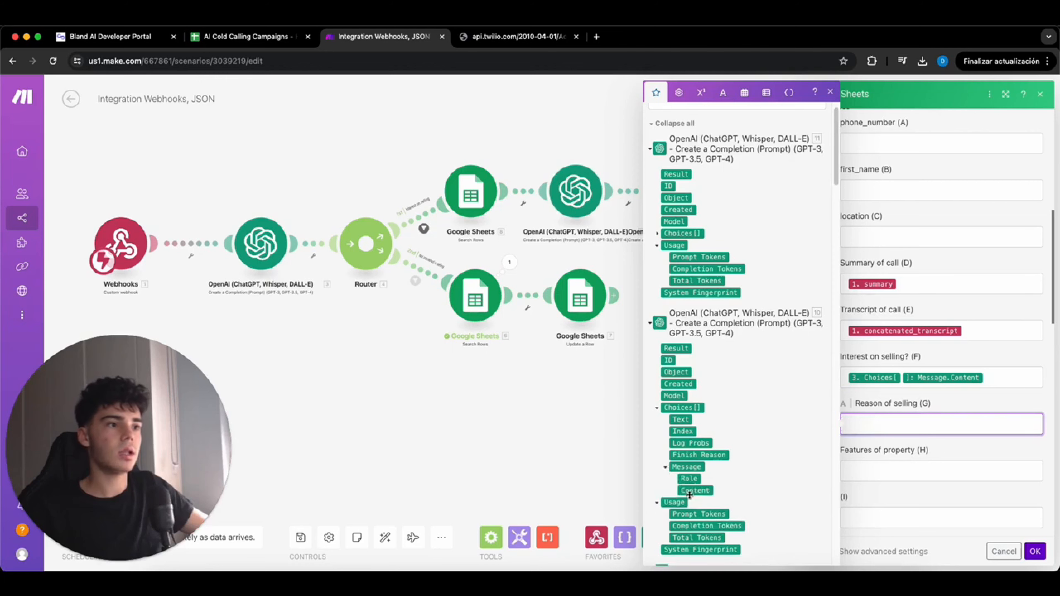
pyautogui.click(695, 492)
pyautogui.click(911, 476)
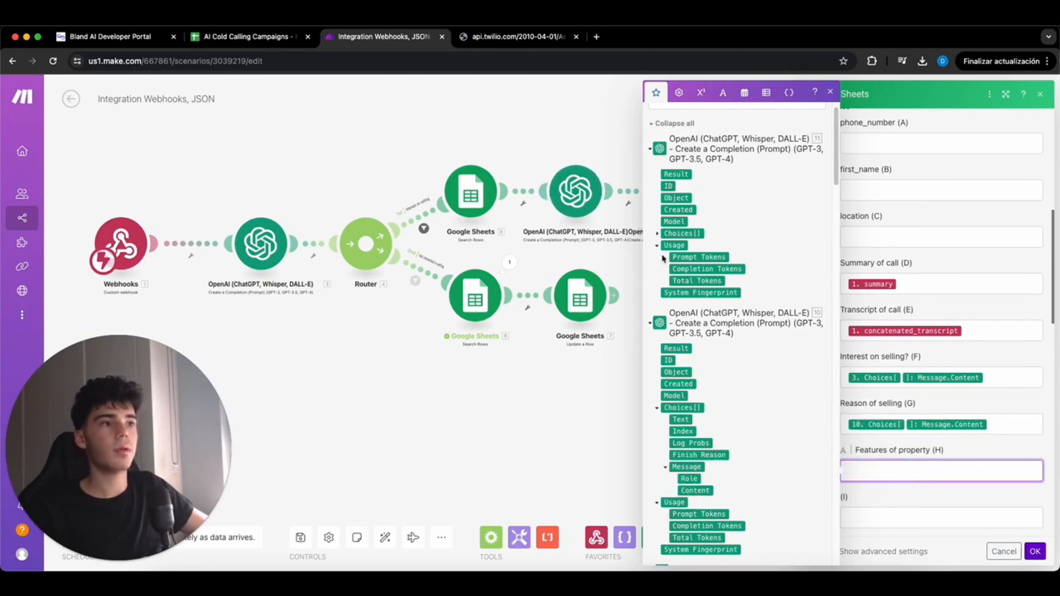
pyautogui.click(657, 234)
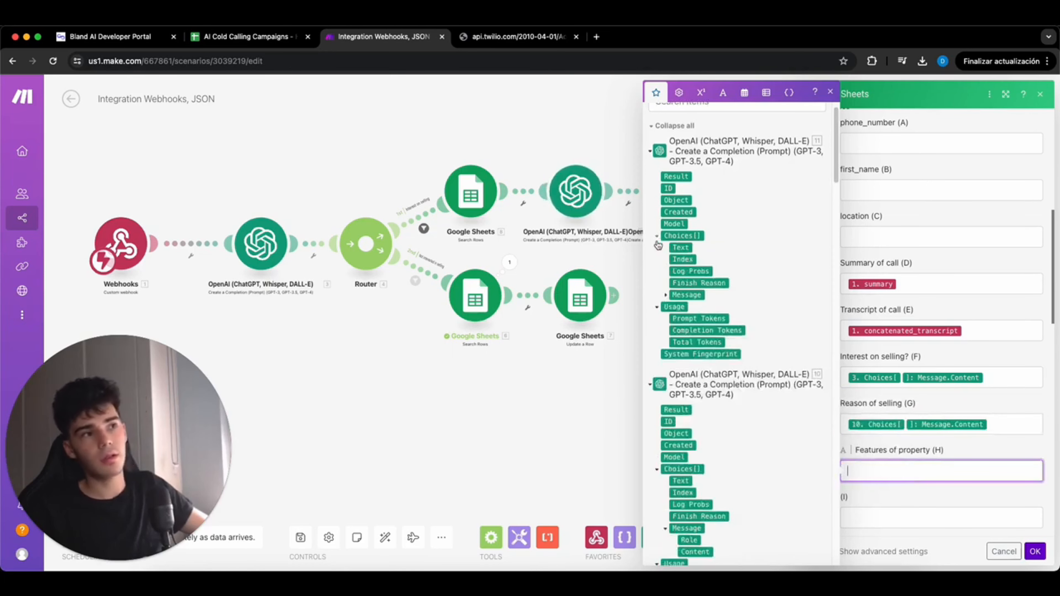
pyautogui.click(665, 295)
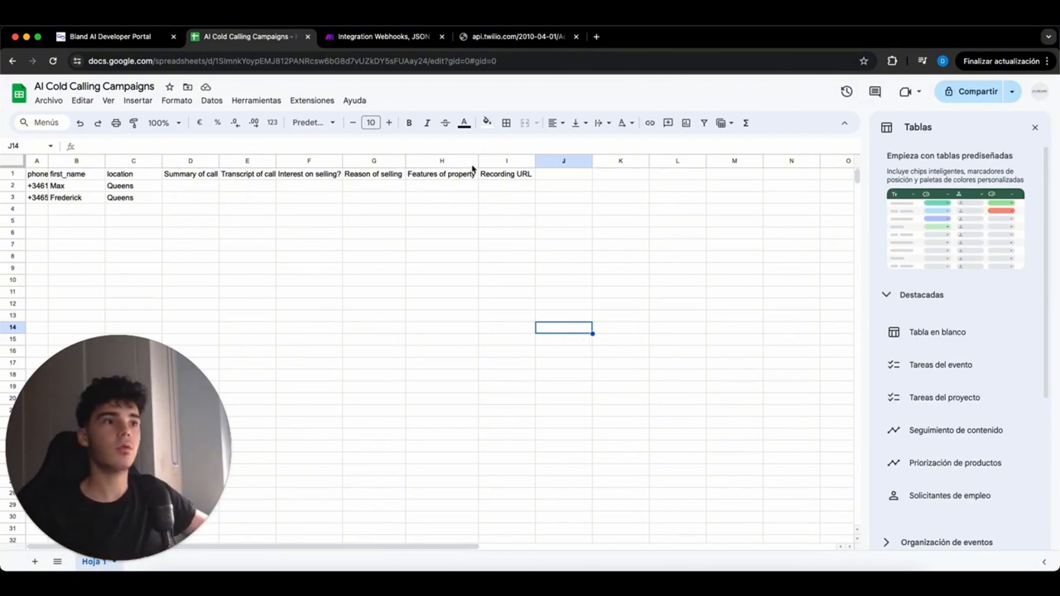
pyautogui.click(407, 45)
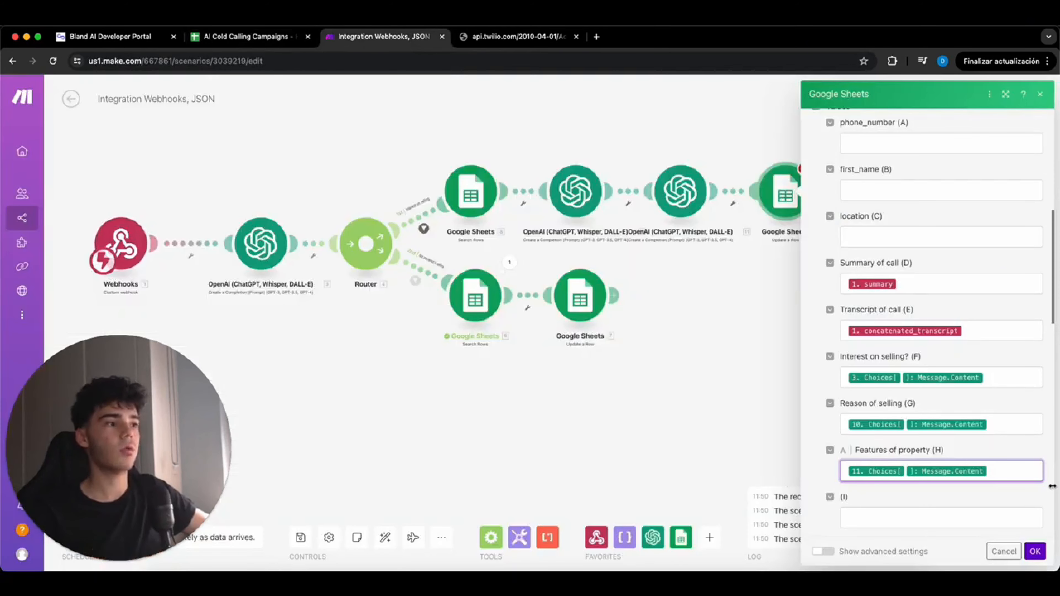
# - Save the new Update a Row step, then reopen the other route's row update and refresh its columns
pyautogui.click(1035, 551)
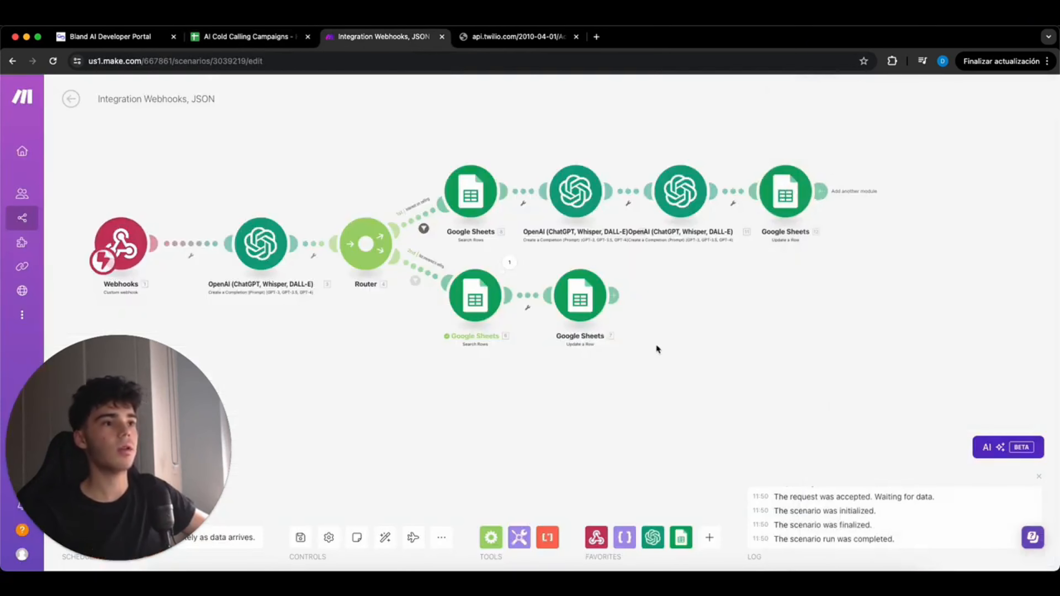
pyautogui.click(573, 299)
pyautogui.scroll(-10, 820, 324)
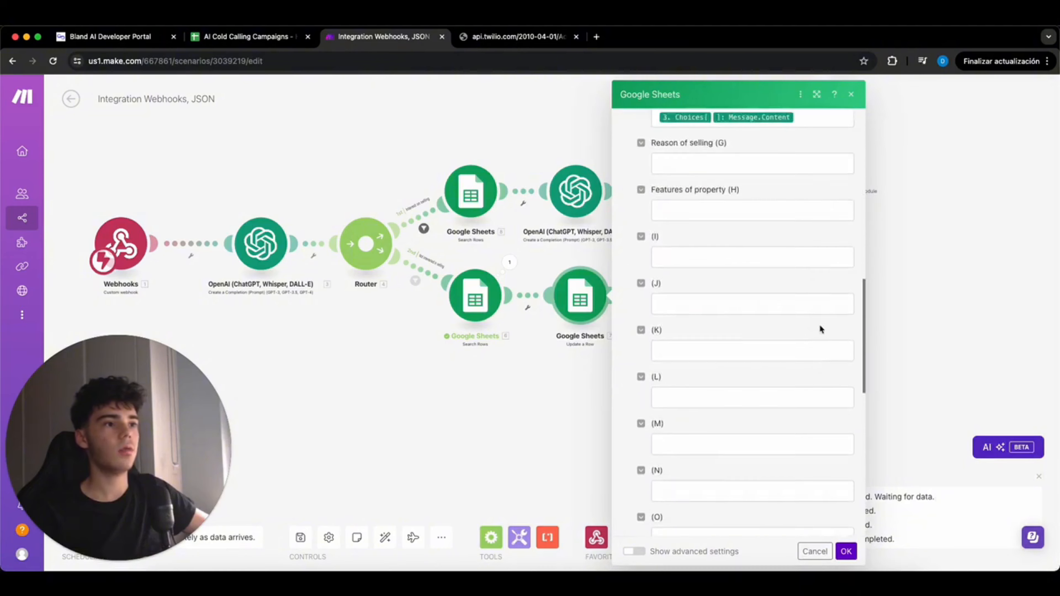
pyautogui.scroll(5, 820, 324)
pyautogui.scroll(6, 821, 325)
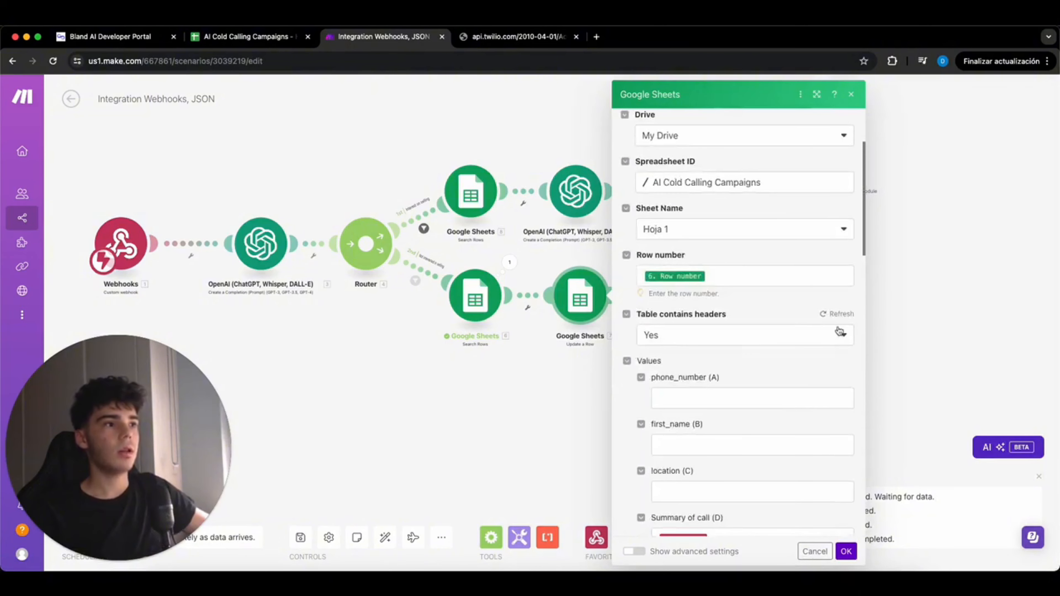
pyautogui.click(839, 316)
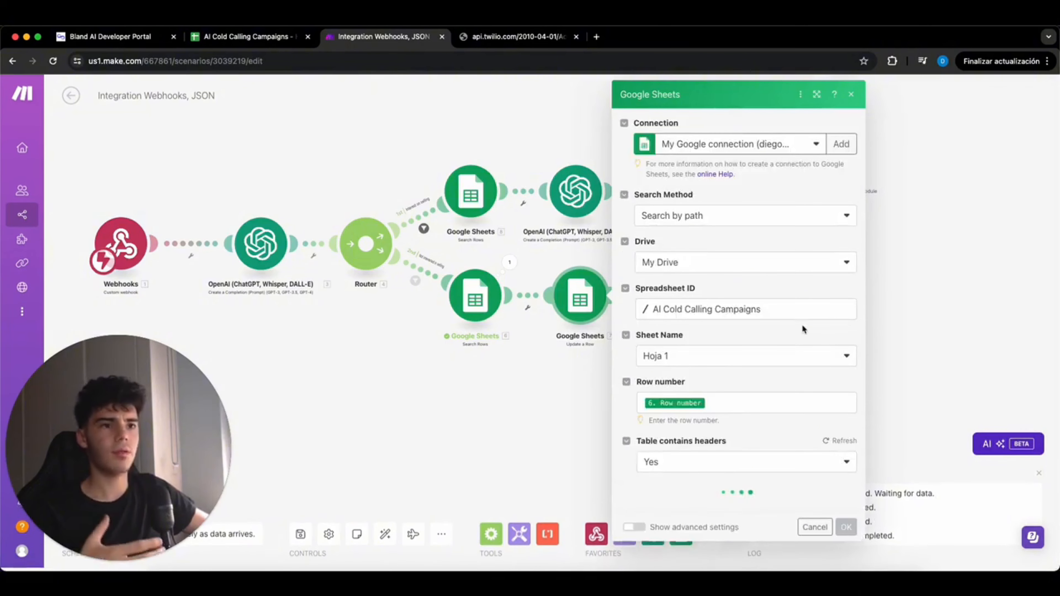
# - Map recording_url into Recording URL (I) and save the row update
pyautogui.scroll(-10, 806, 326)
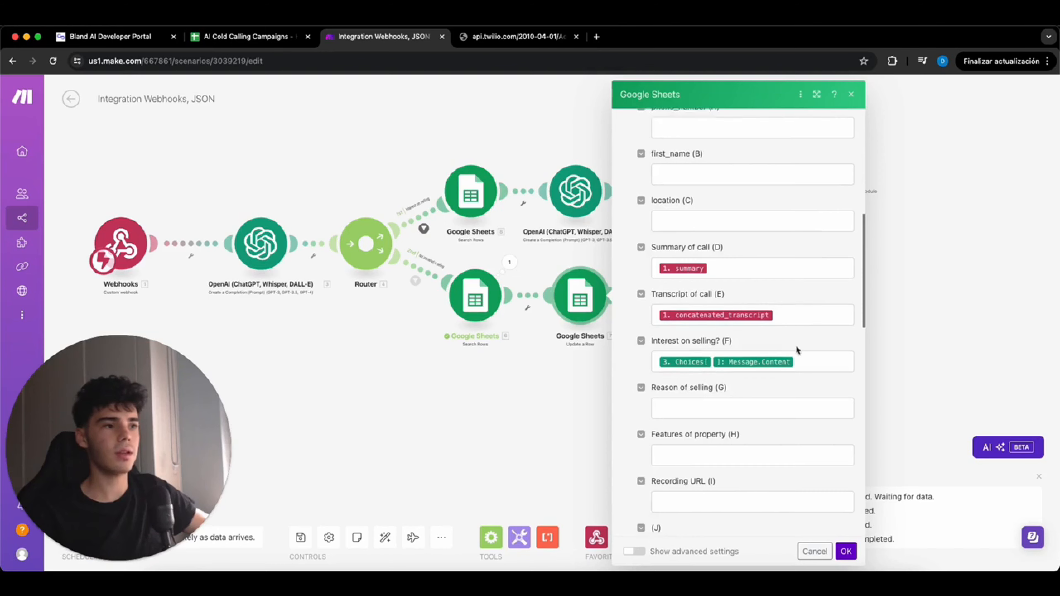
pyautogui.click(787, 380)
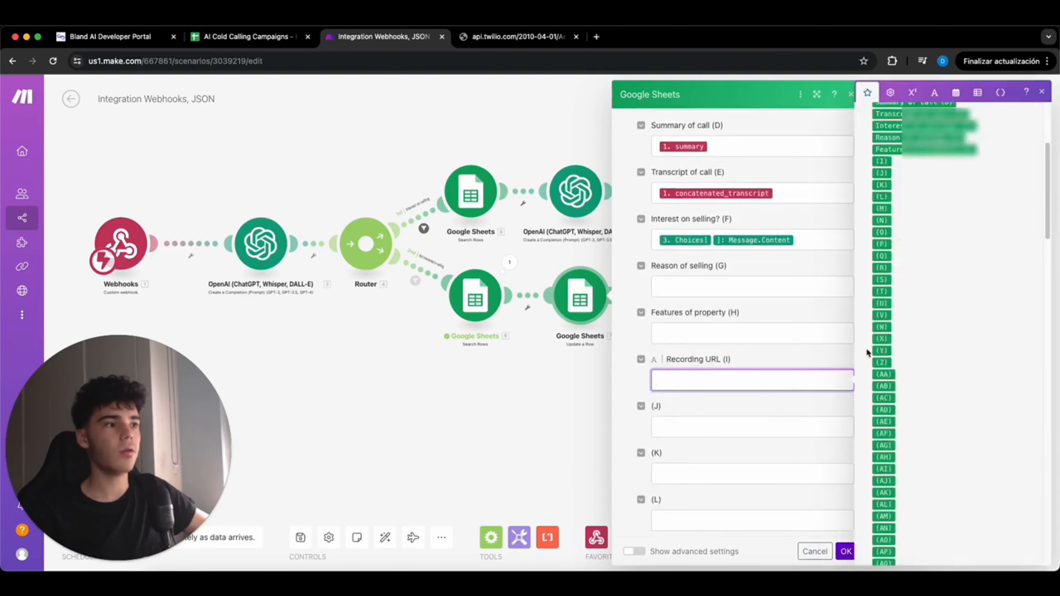
pyautogui.scroll(-8, 918, 360)
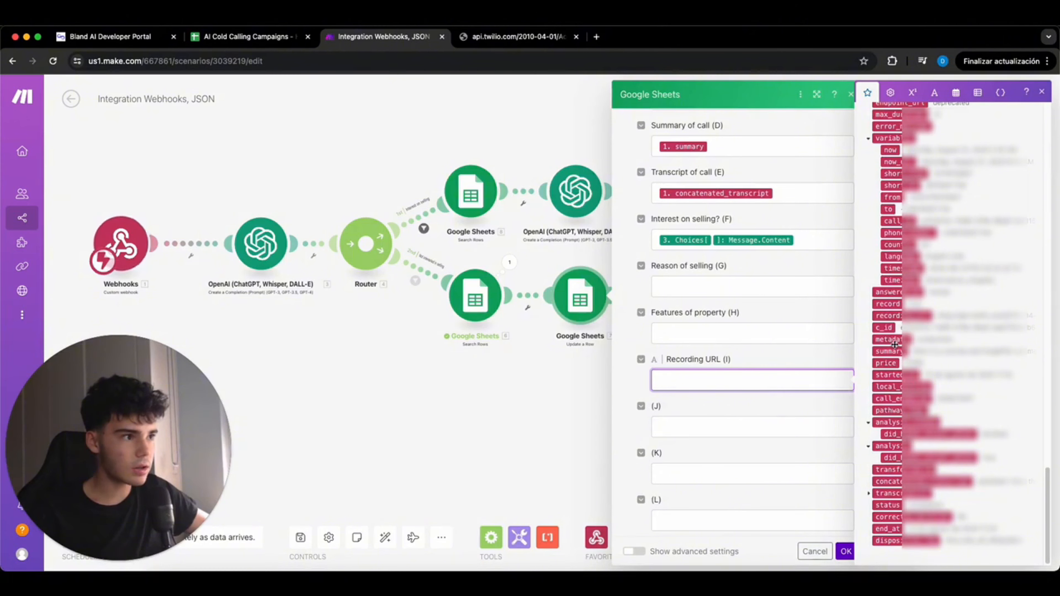
pyautogui.scroll(4, 896, 351)
pyautogui.click(919, 407)
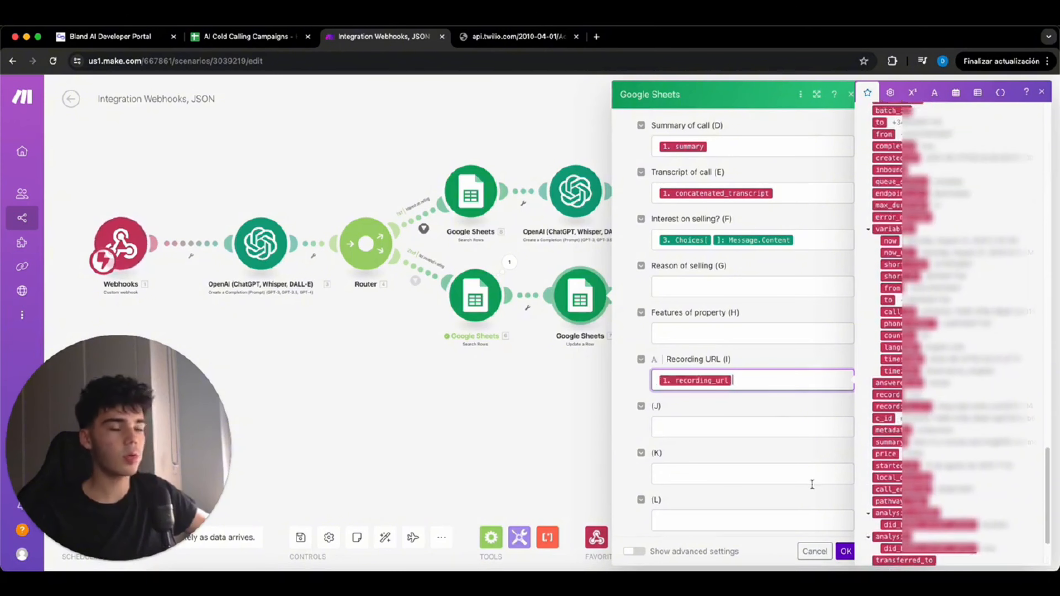
pyautogui.click(801, 405)
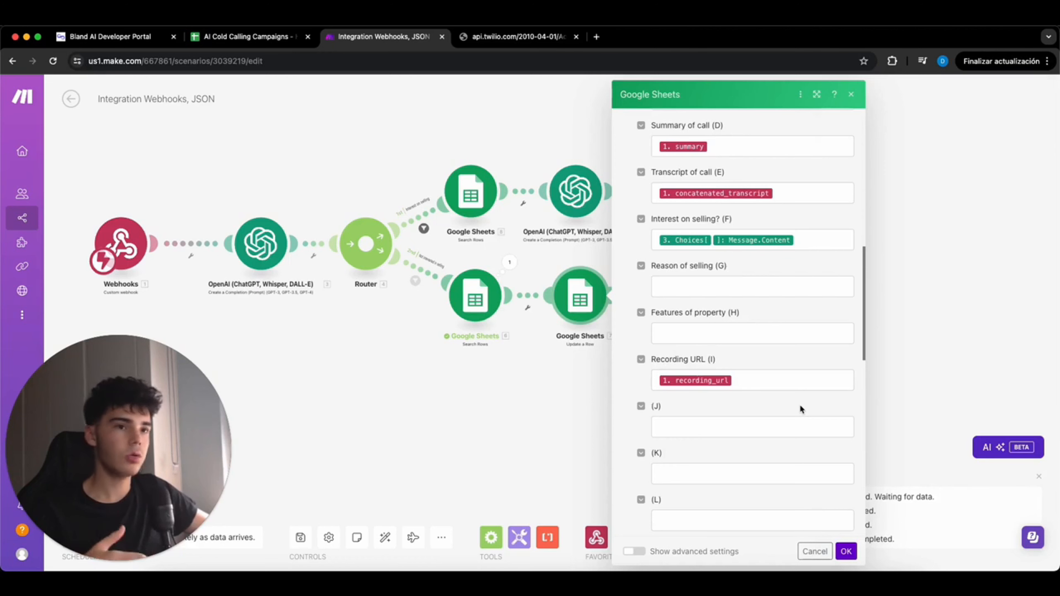
pyautogui.click(846, 551)
pyautogui.click(776, 204)
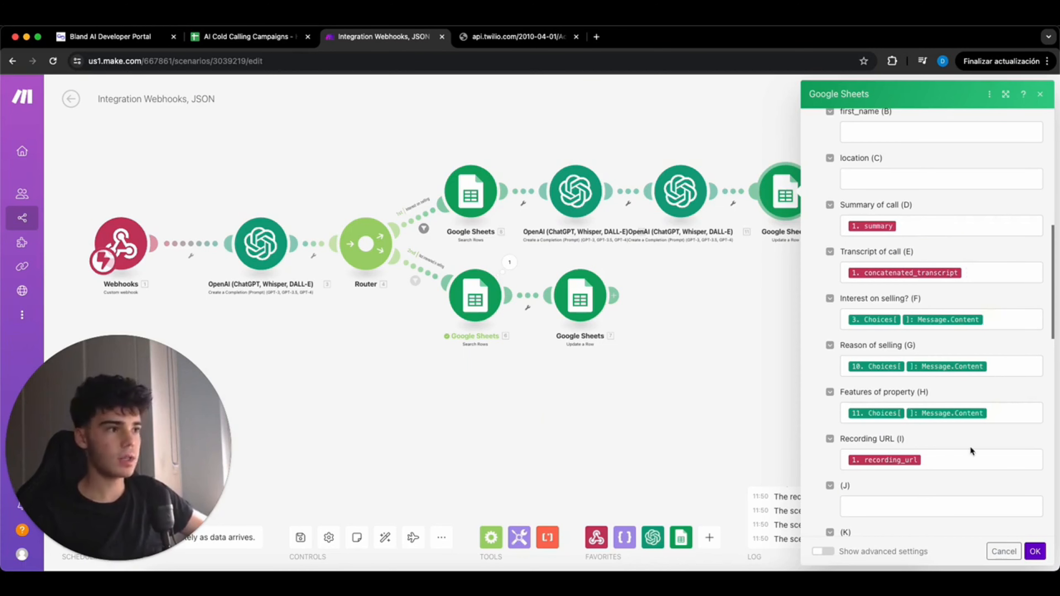
pyautogui.click(1034, 553)
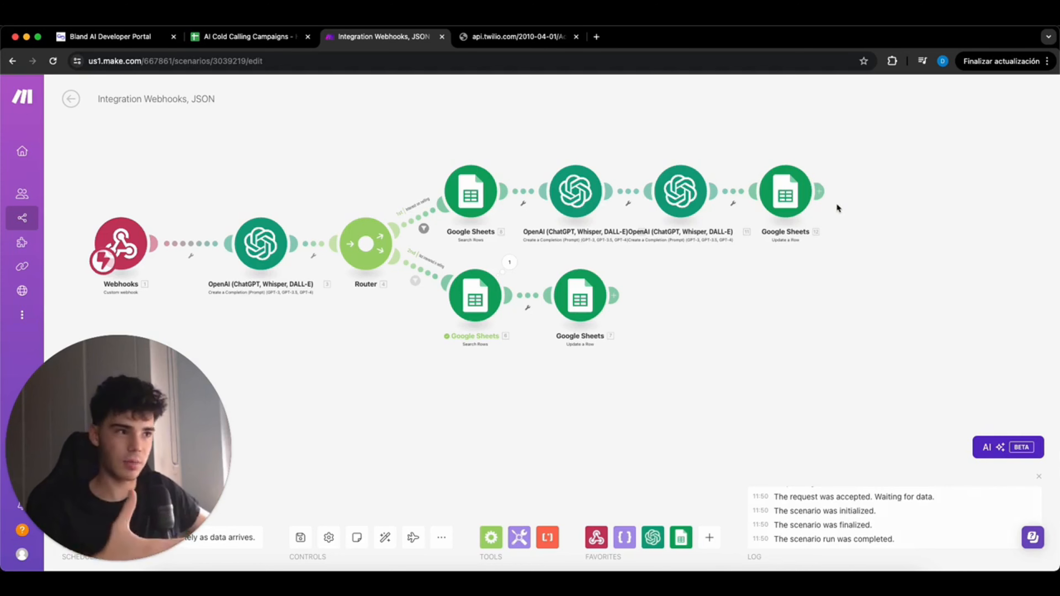
# - Add a Twilio Create a Message step sent from a phone number, with a custom body announcing the new selling lead and their number
pyautogui.click(821, 192)
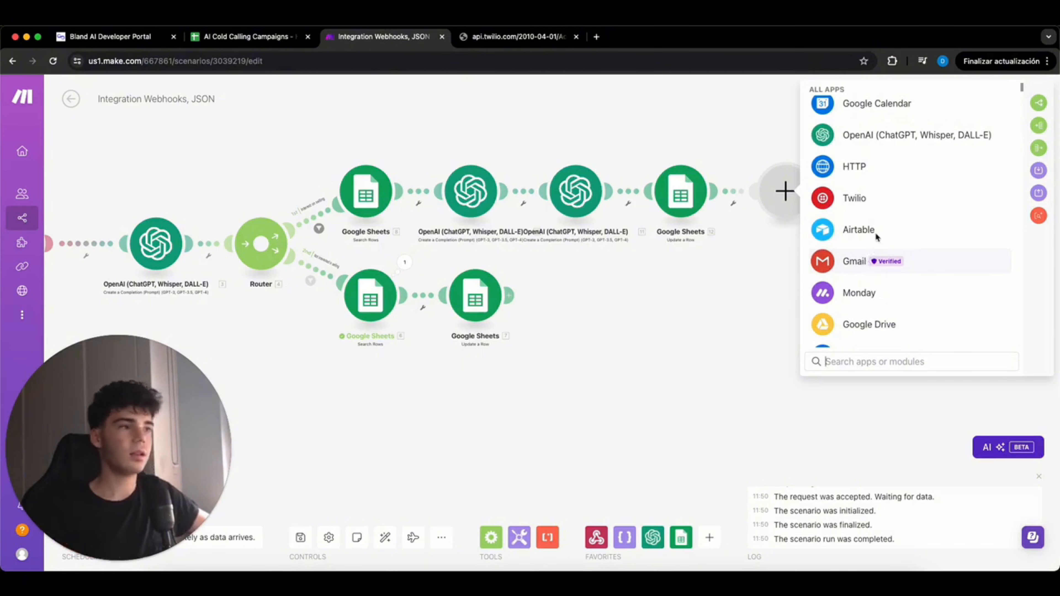
pyautogui.click(862, 202)
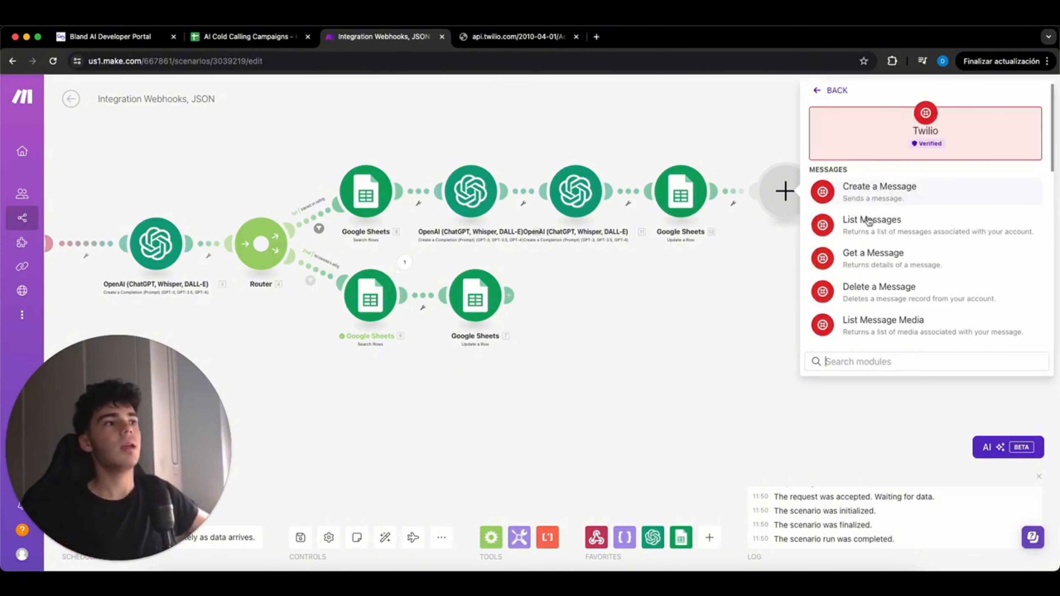
pyautogui.click(888, 201)
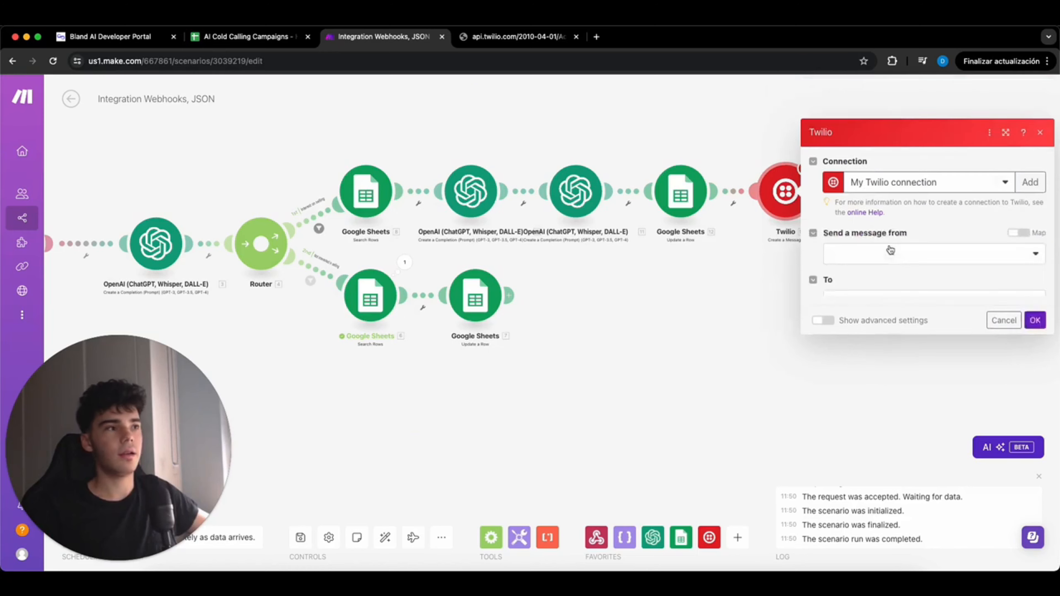
pyautogui.click(893, 217)
pyautogui.click(858, 235)
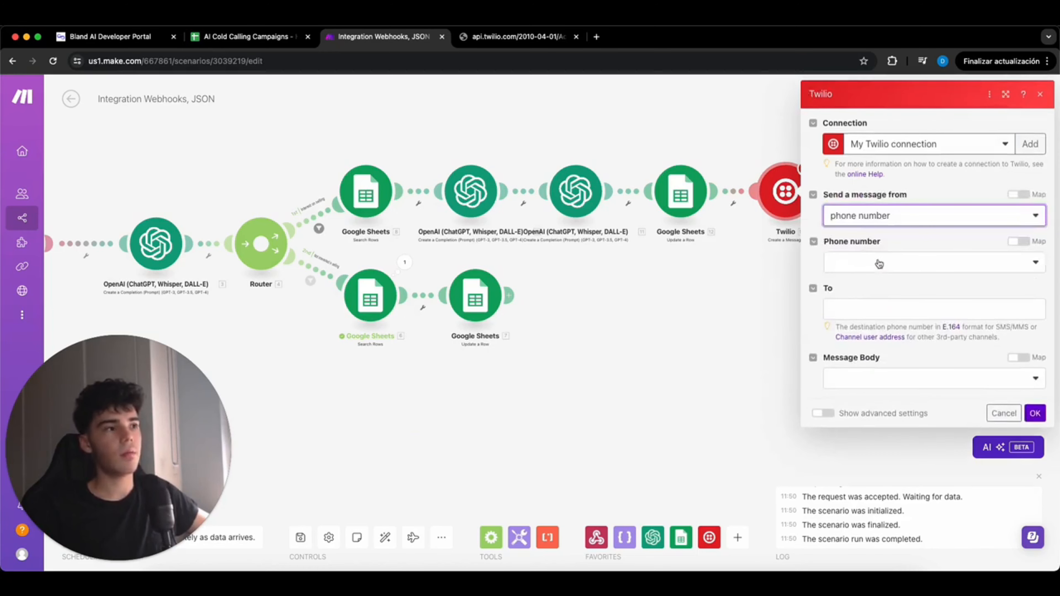
pyautogui.click(917, 313)
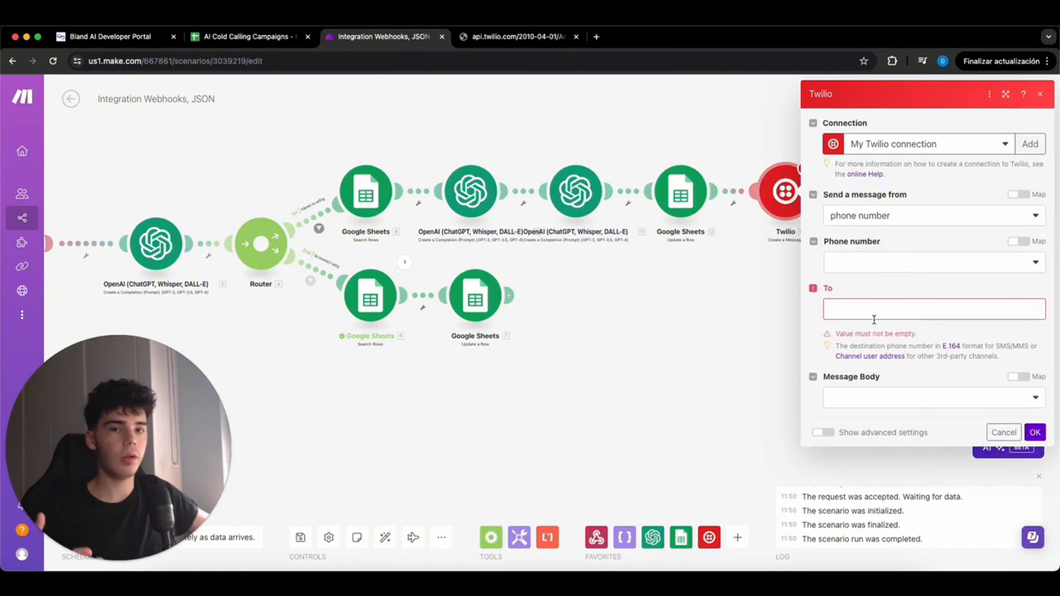
pyautogui.click(912, 398)
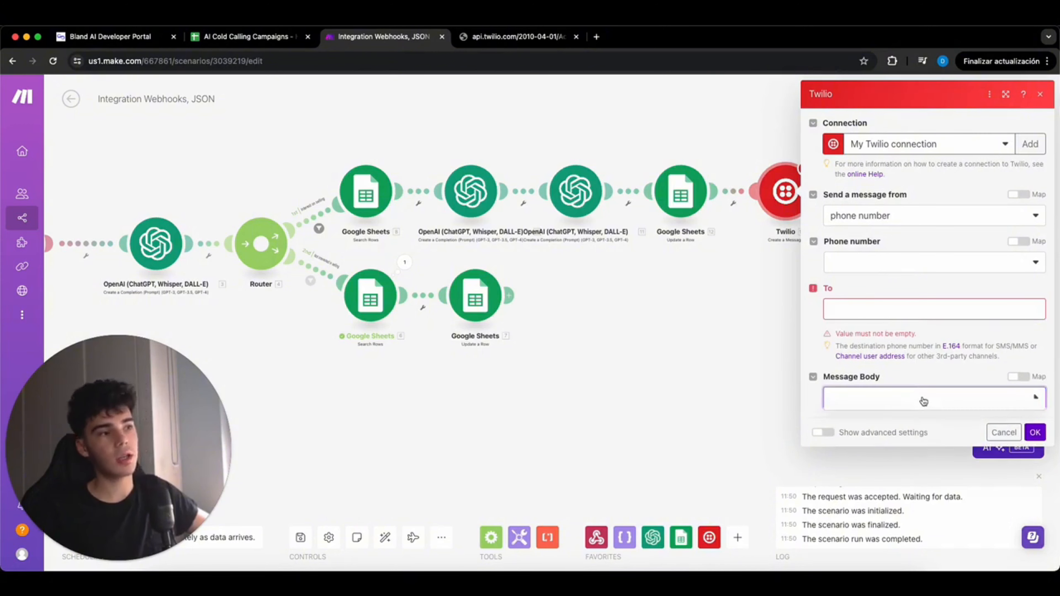
pyautogui.click(913, 417)
pyautogui.click(910, 444)
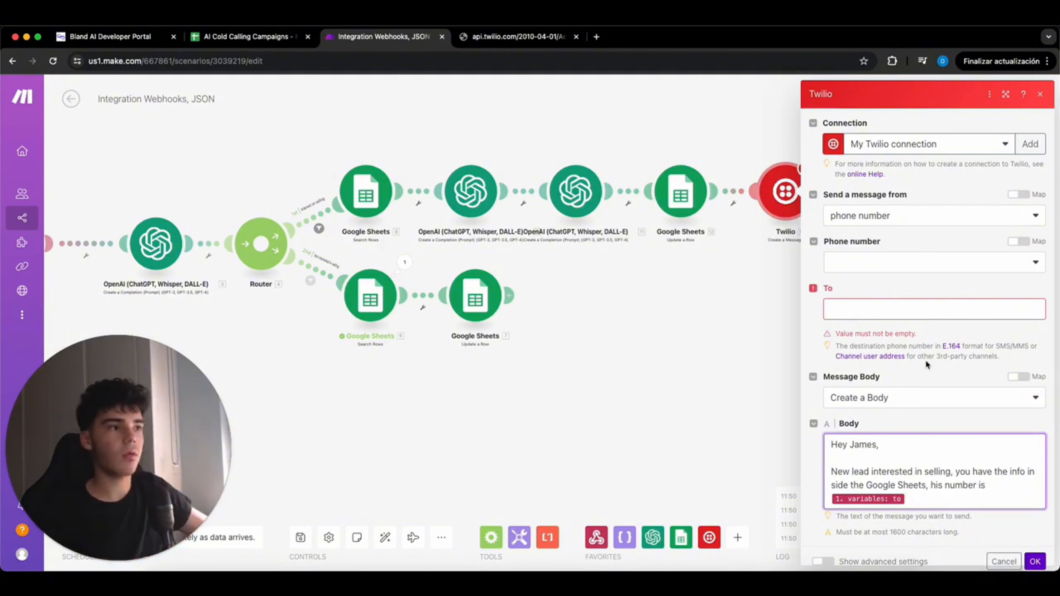
pyautogui.click(752, 300)
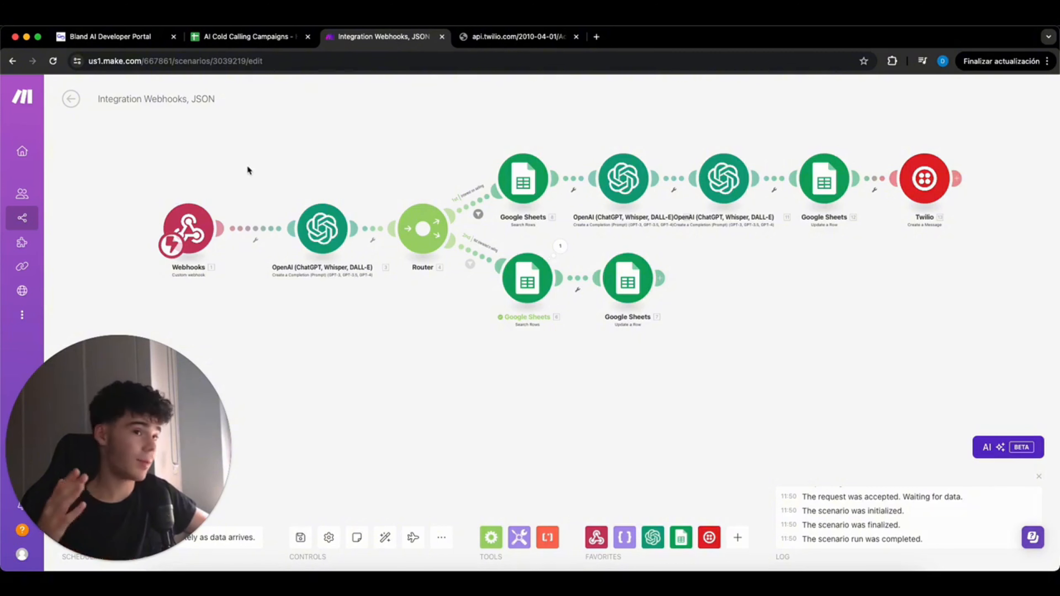
# - Confirm the Make scenario is waiting, then create and start the Bland AI calling campaign
pyautogui.click(146, 41)
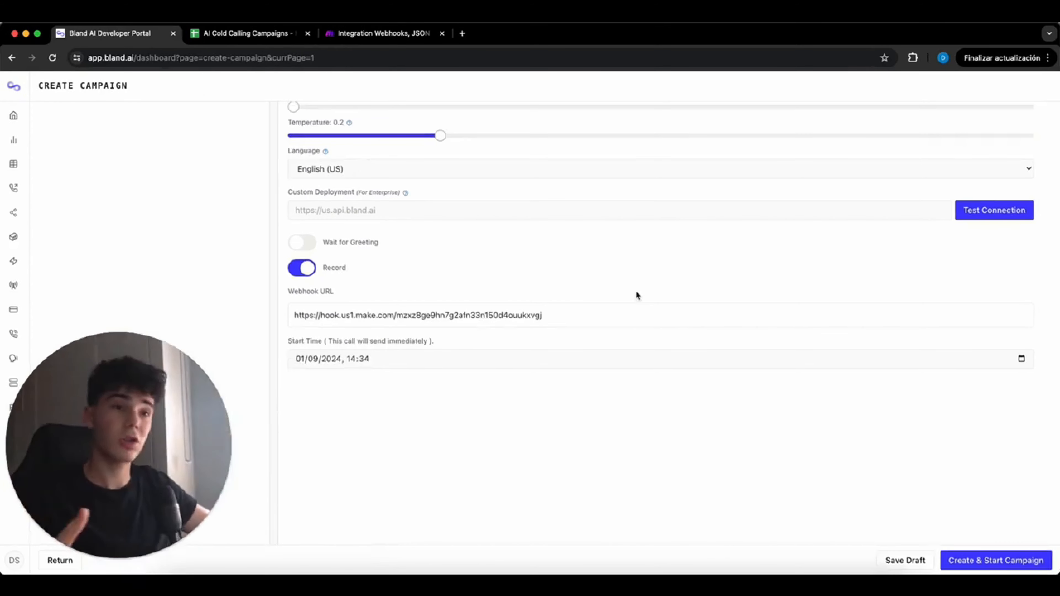
pyautogui.click(367, 34)
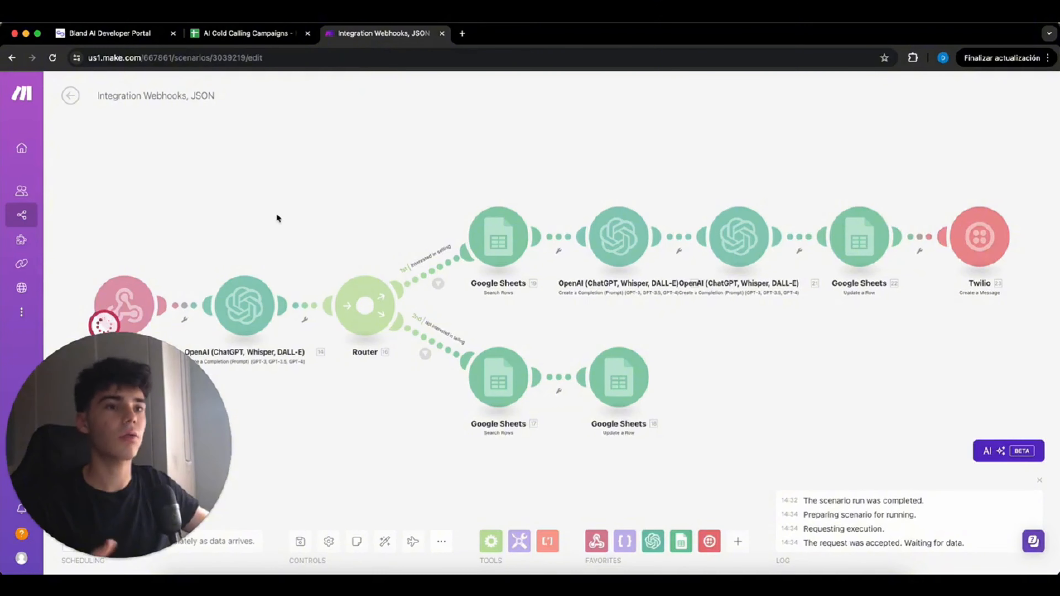
pyautogui.click(93, 34)
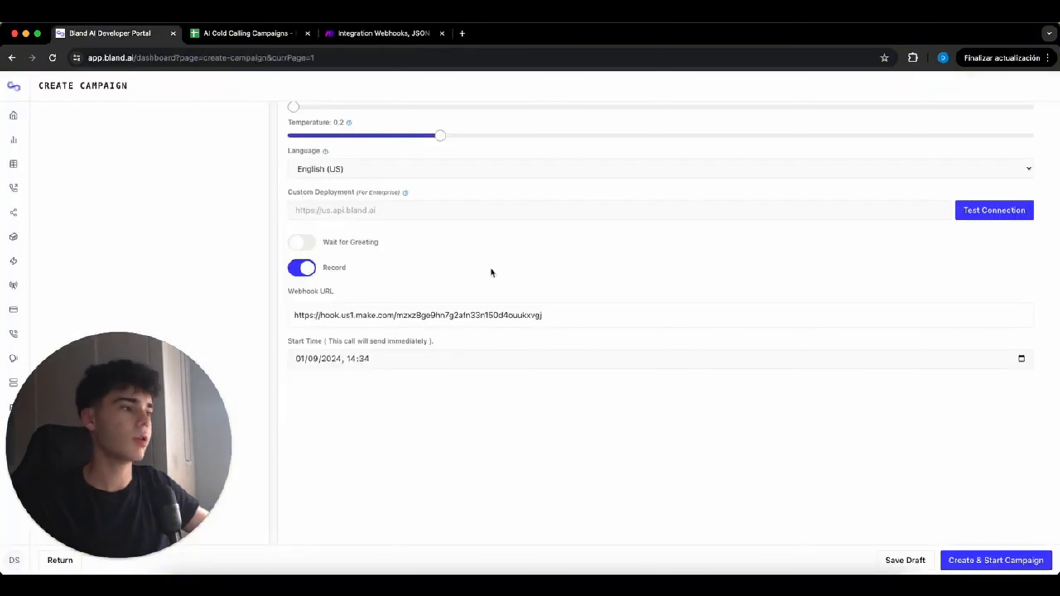
pyautogui.click(996, 562)
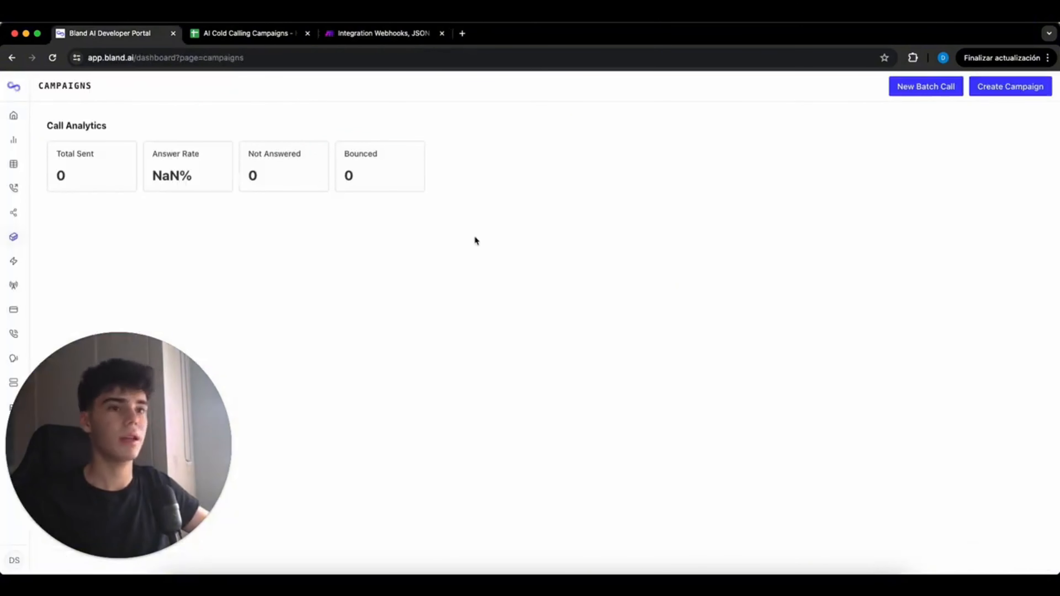
# - Return to the Make scenario tab to watch for incoming call data
pyautogui.click(397, 37)
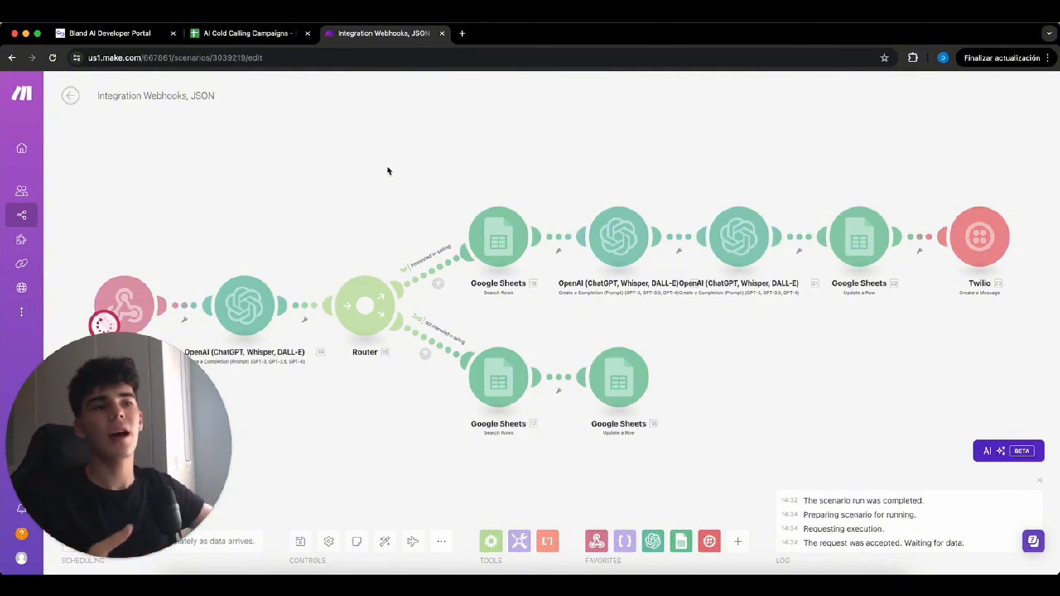
# - Check the call counts on the Bland AI campaigns dashboard, then view the Make scenario's run bubbles
pyautogui.click(135, 34)
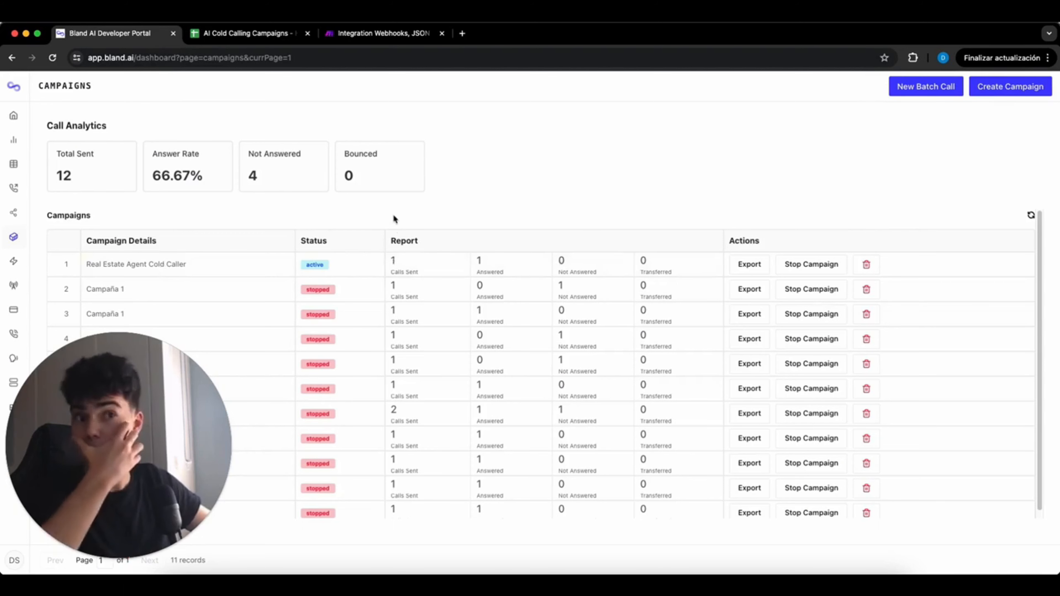
pyautogui.click(351, 37)
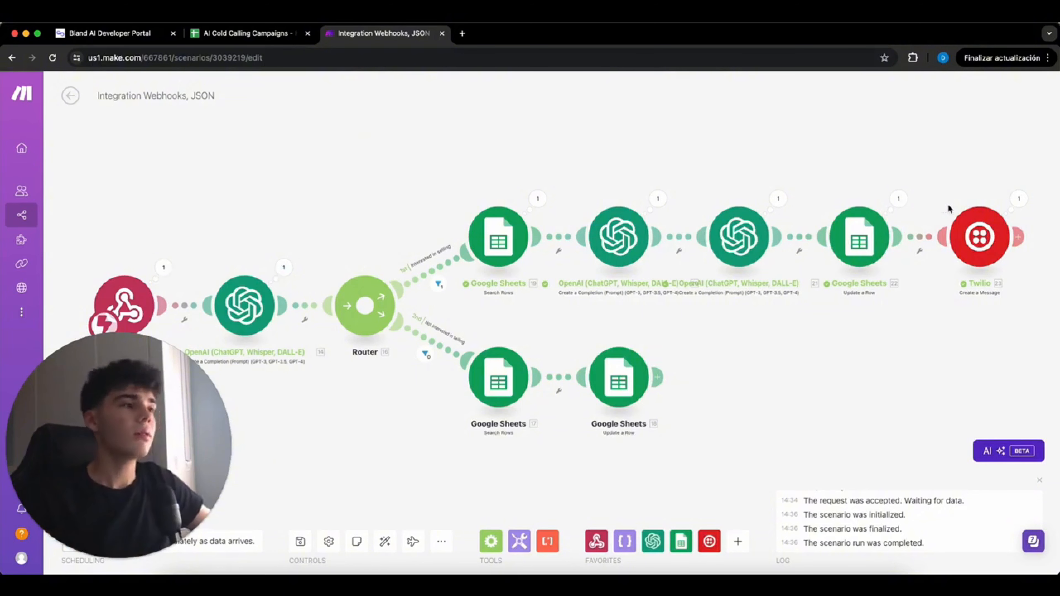
# - Read the test call's summary, transcript and interest answer in cells D2–F2
pyautogui.click(246, 33)
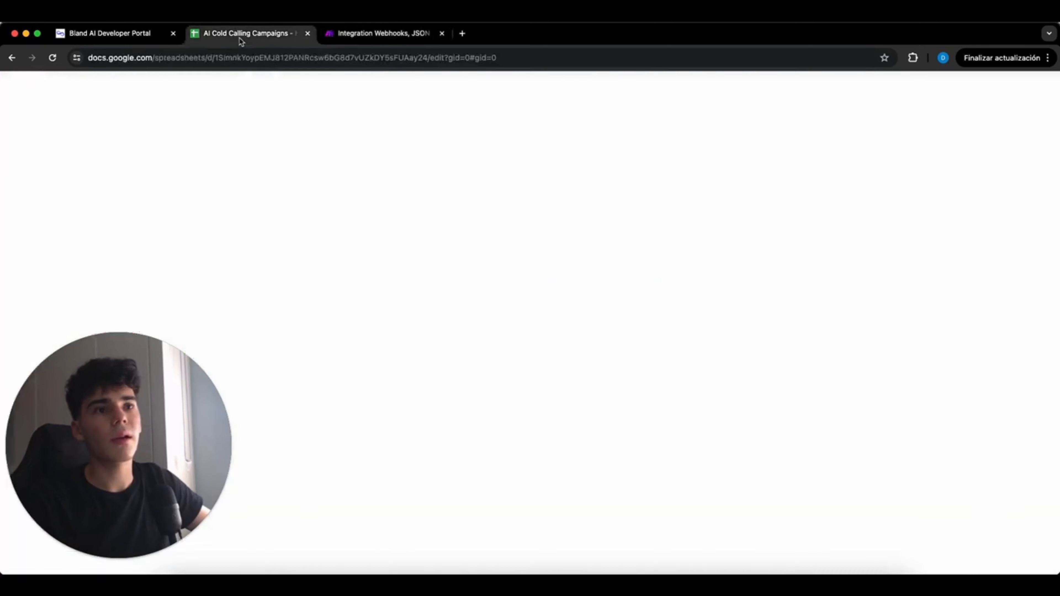
pyautogui.click(209, 231)
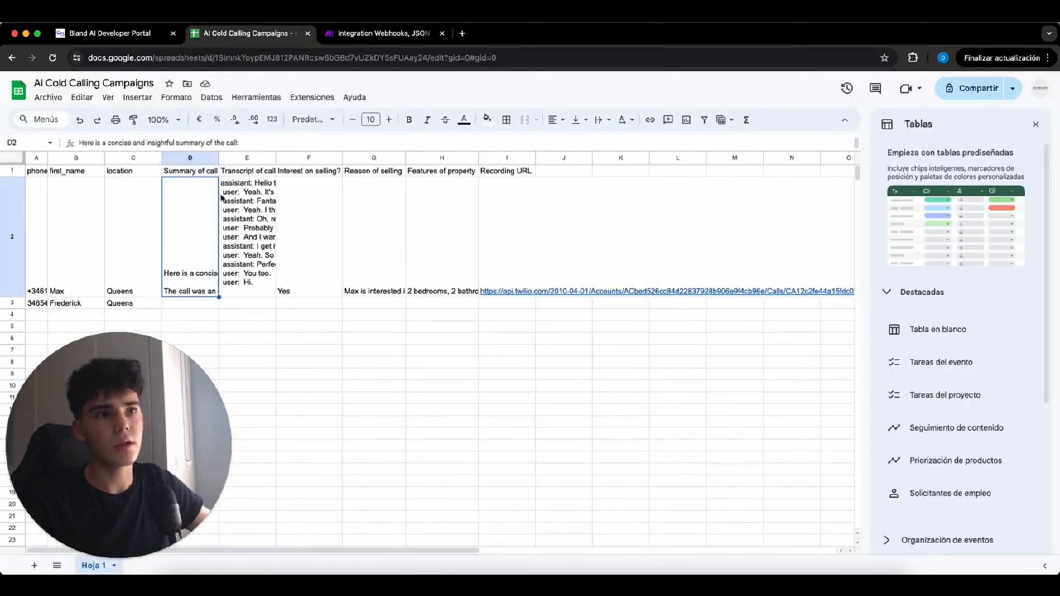
pyautogui.click(252, 205)
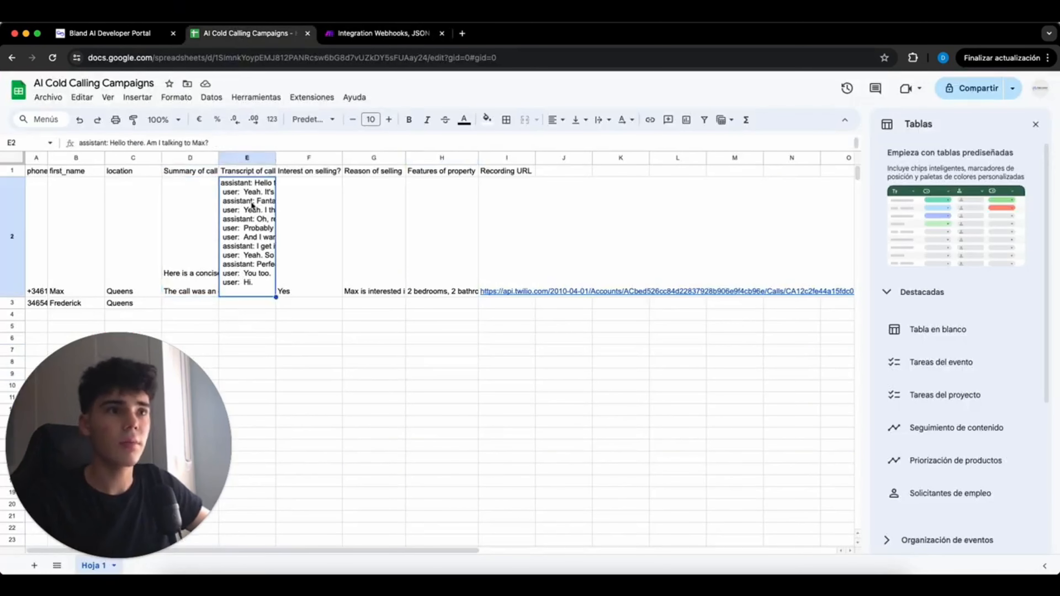
pyautogui.click(294, 209)
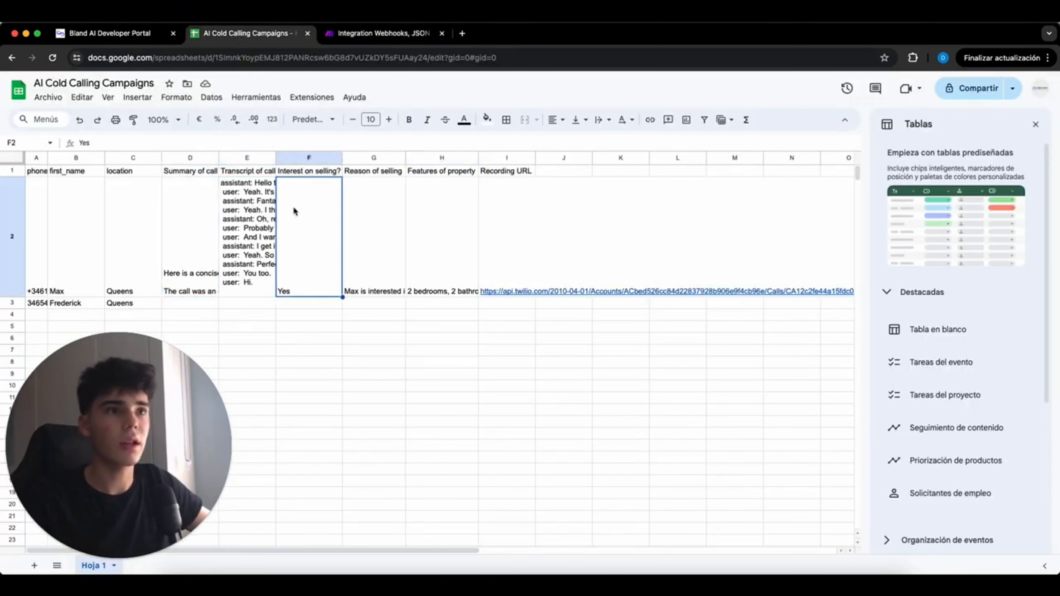
# - Review the selling reason and property features, then open the I2 recording link
pyautogui.click(356, 232)
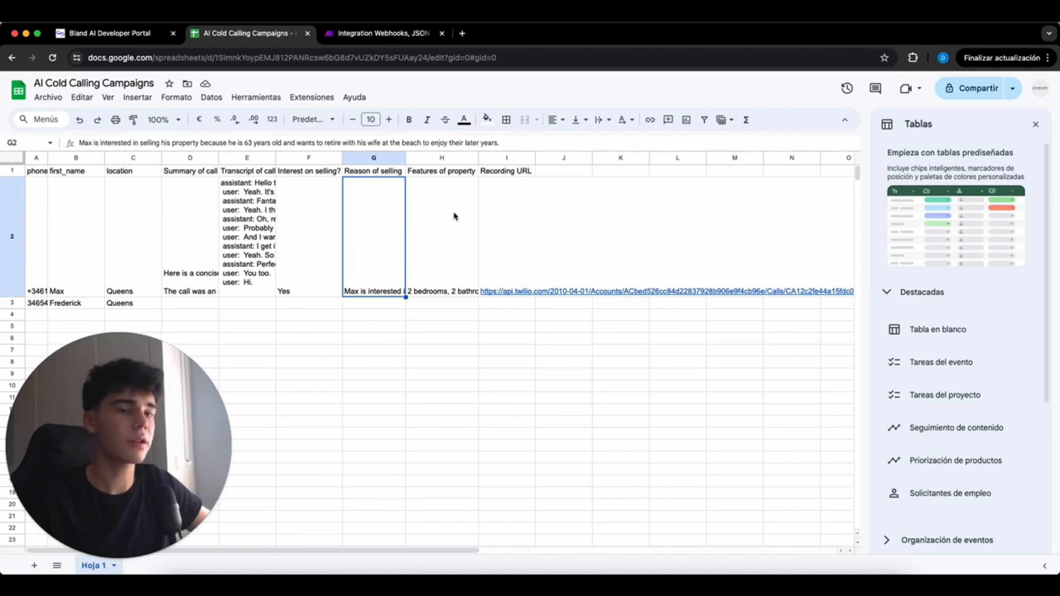
pyautogui.click(443, 225)
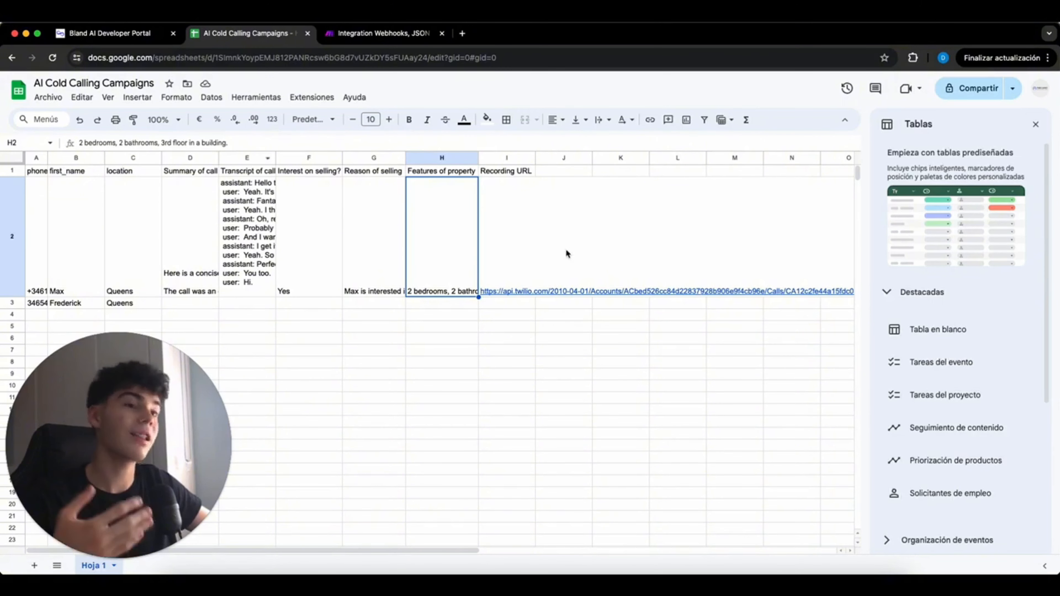
pyautogui.click(519, 291)
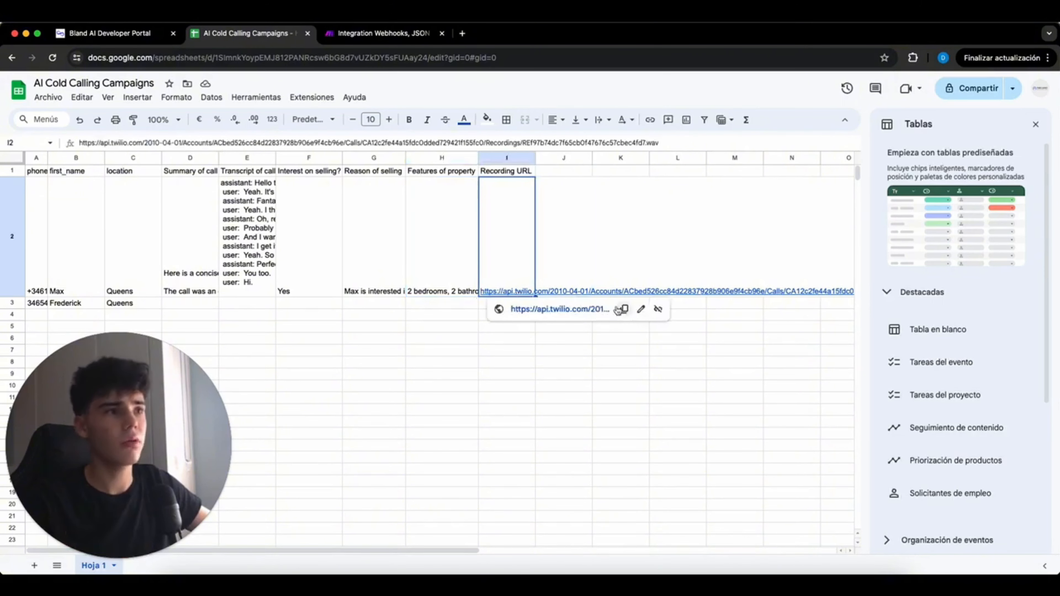
pyautogui.click(518, 309)
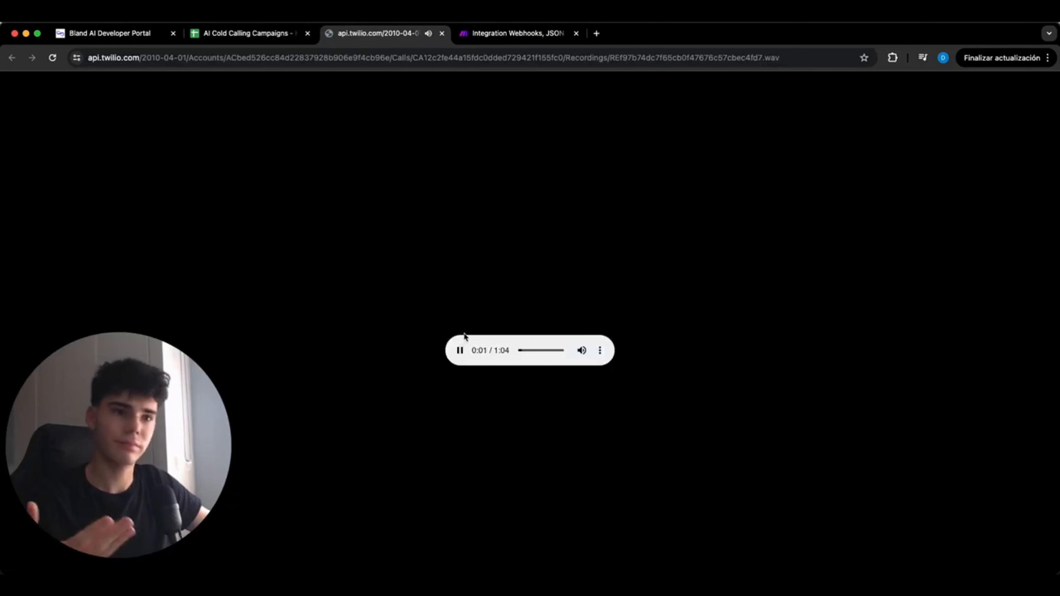
# - Return to the Make scenario and zoom the canvas out slightly to view the completed run
pyautogui.click(501, 32)
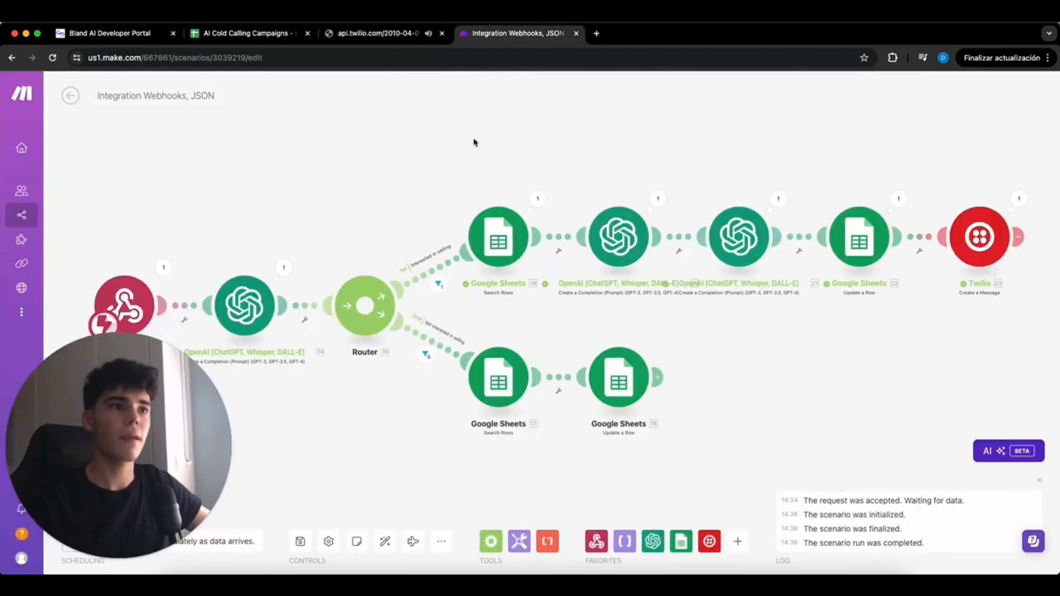
pyautogui.scroll(-2, 469, 155)
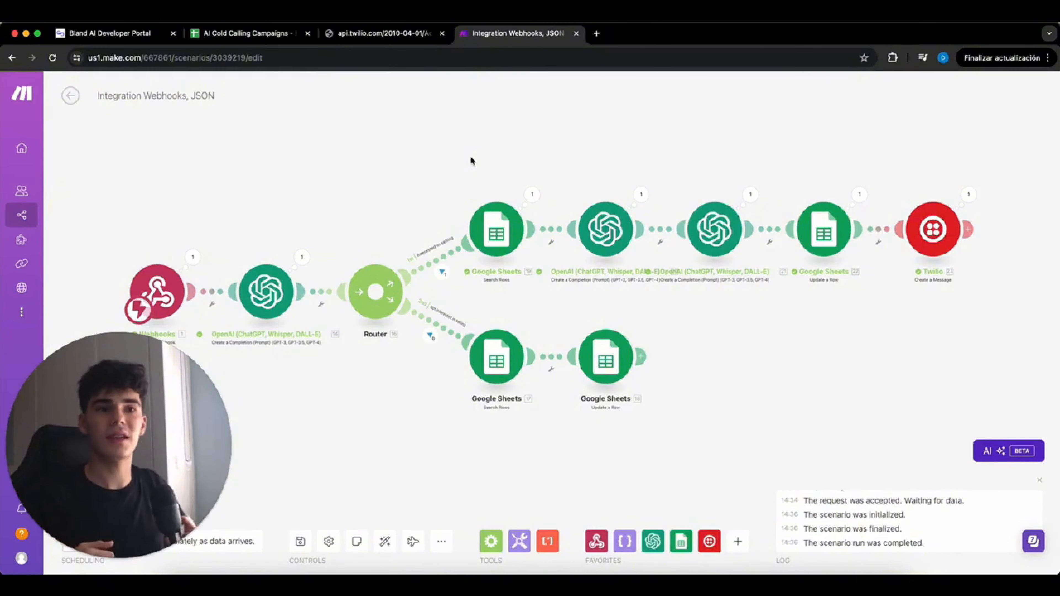